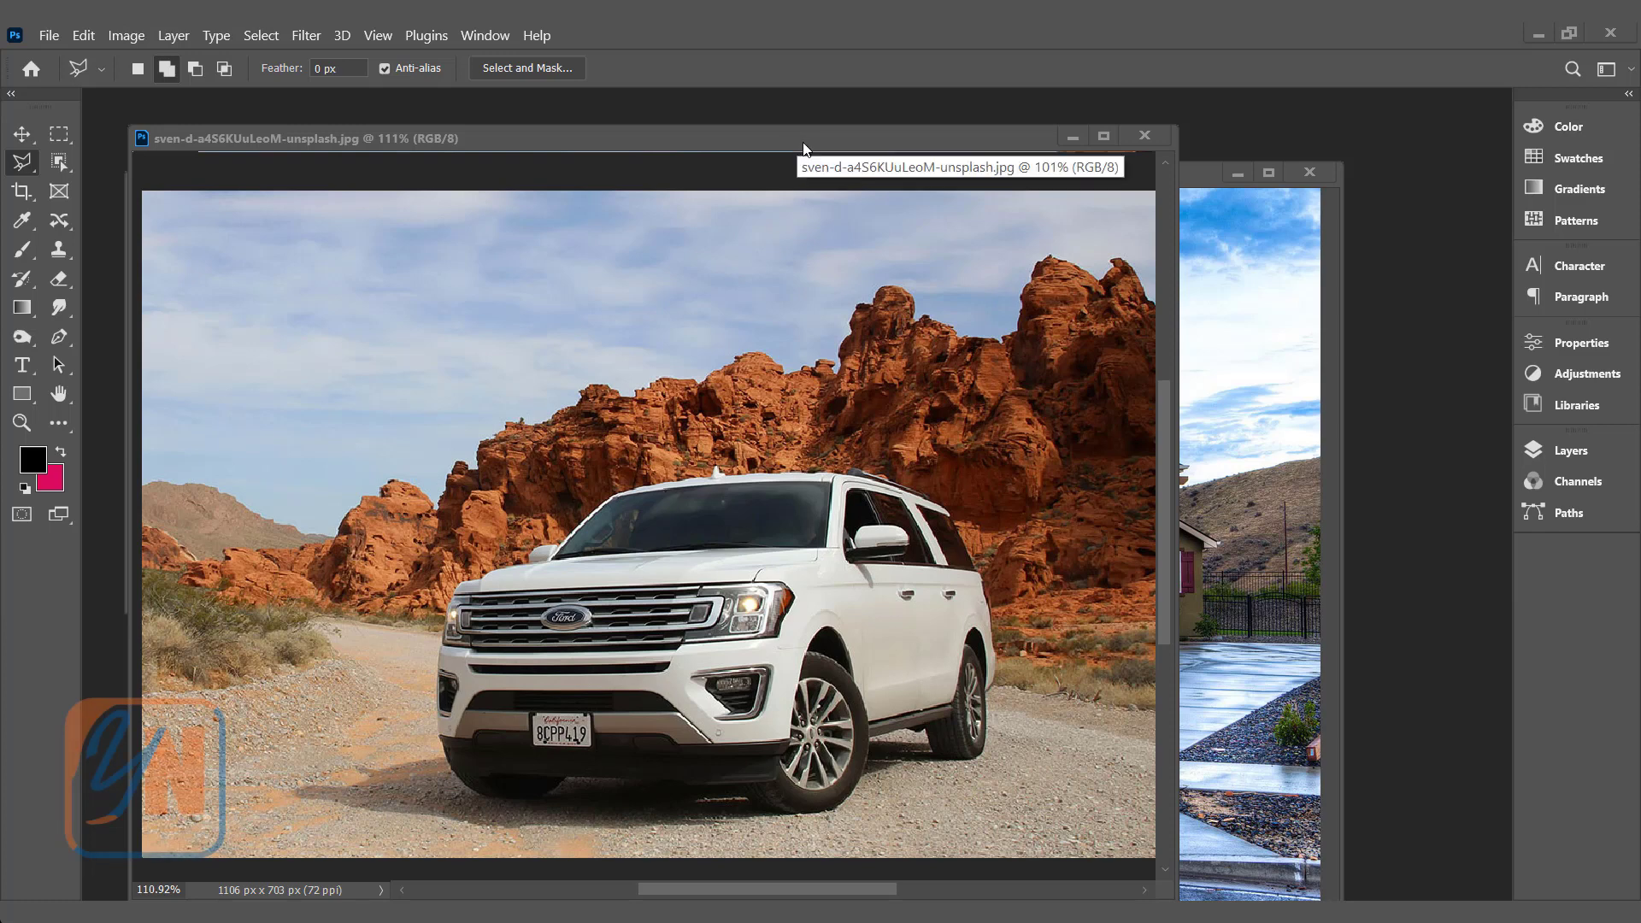
- Look over the three open photos of the car, the house and the stacked stones, bringing their windows forward in turn
drag(784, 142, 824, 131)
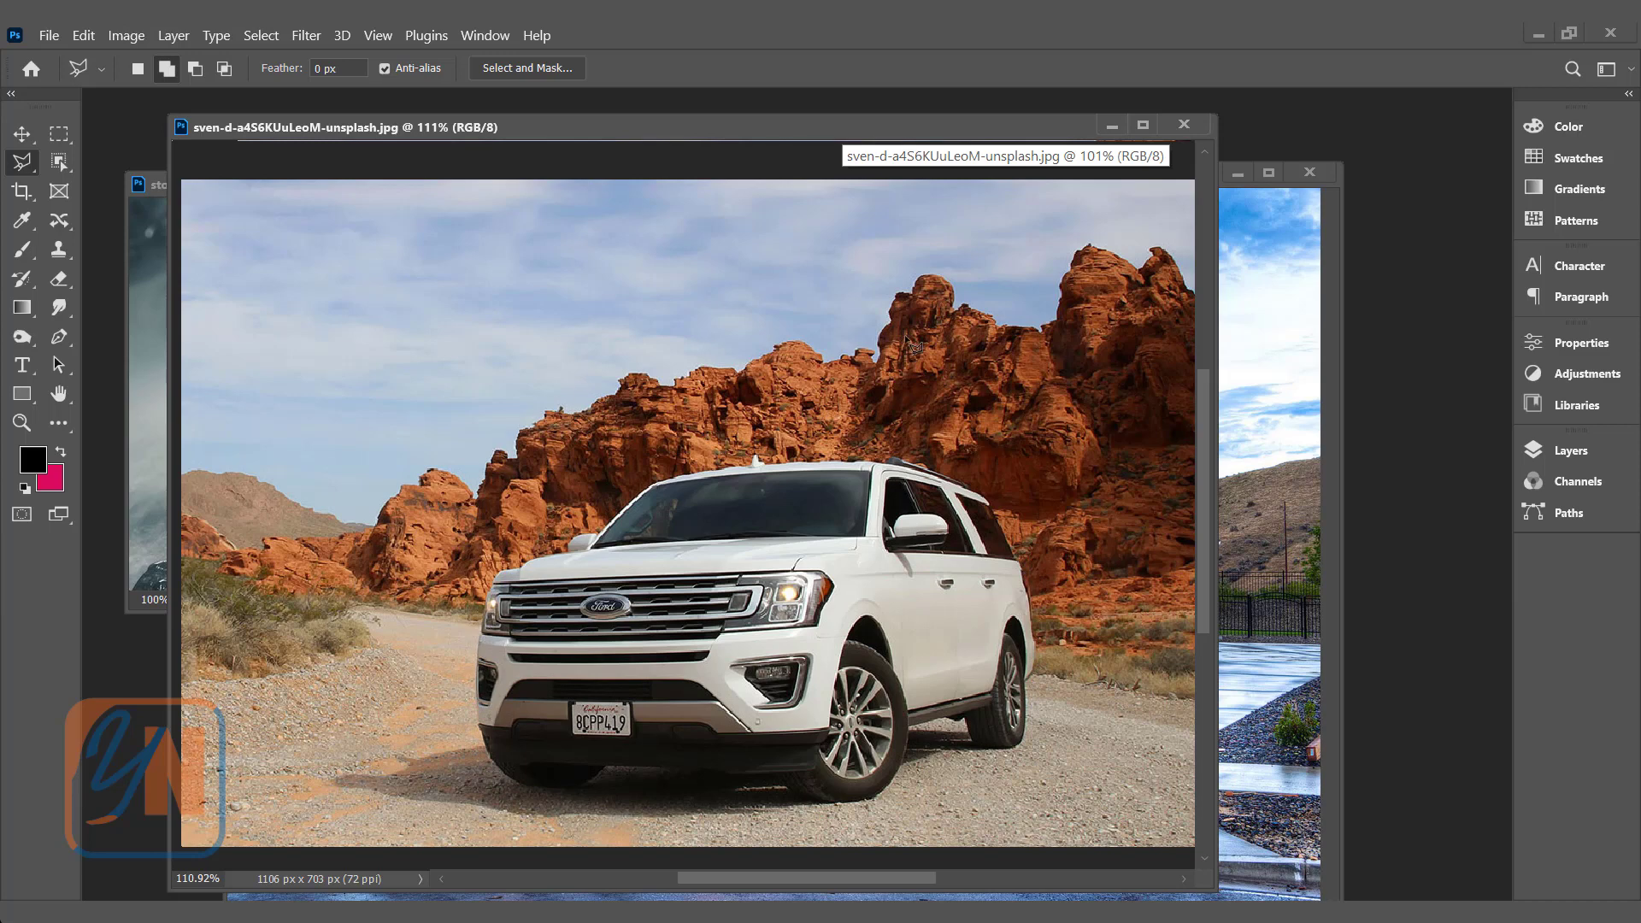
drag(993, 129, 889, 130)
click(1161, 173)
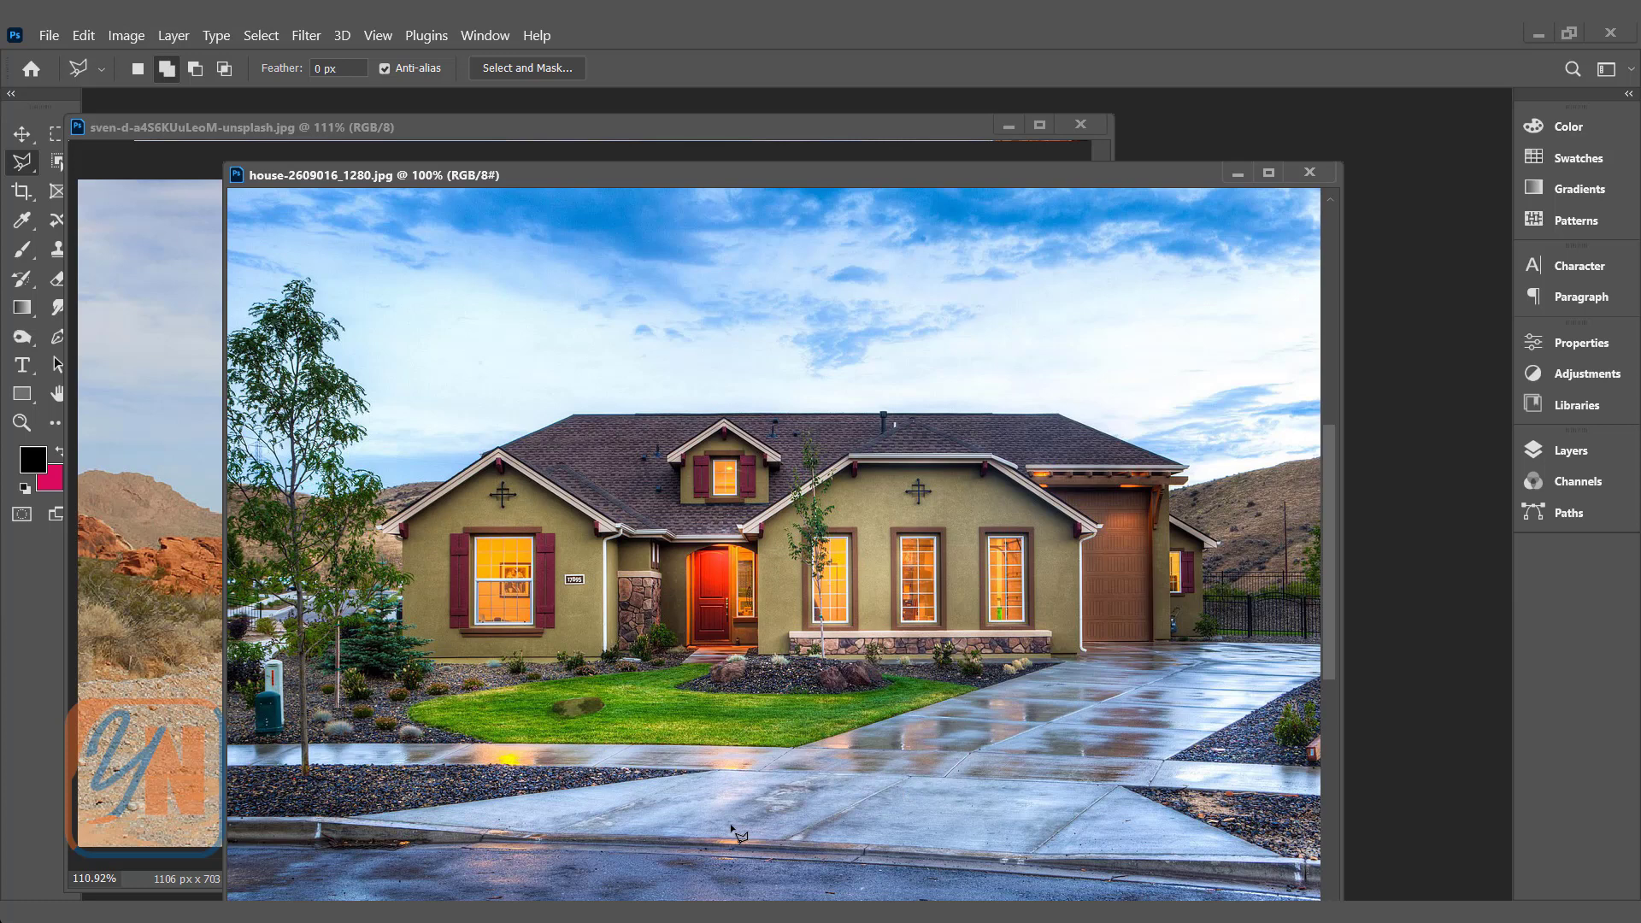
drag(426, 130, 726, 140)
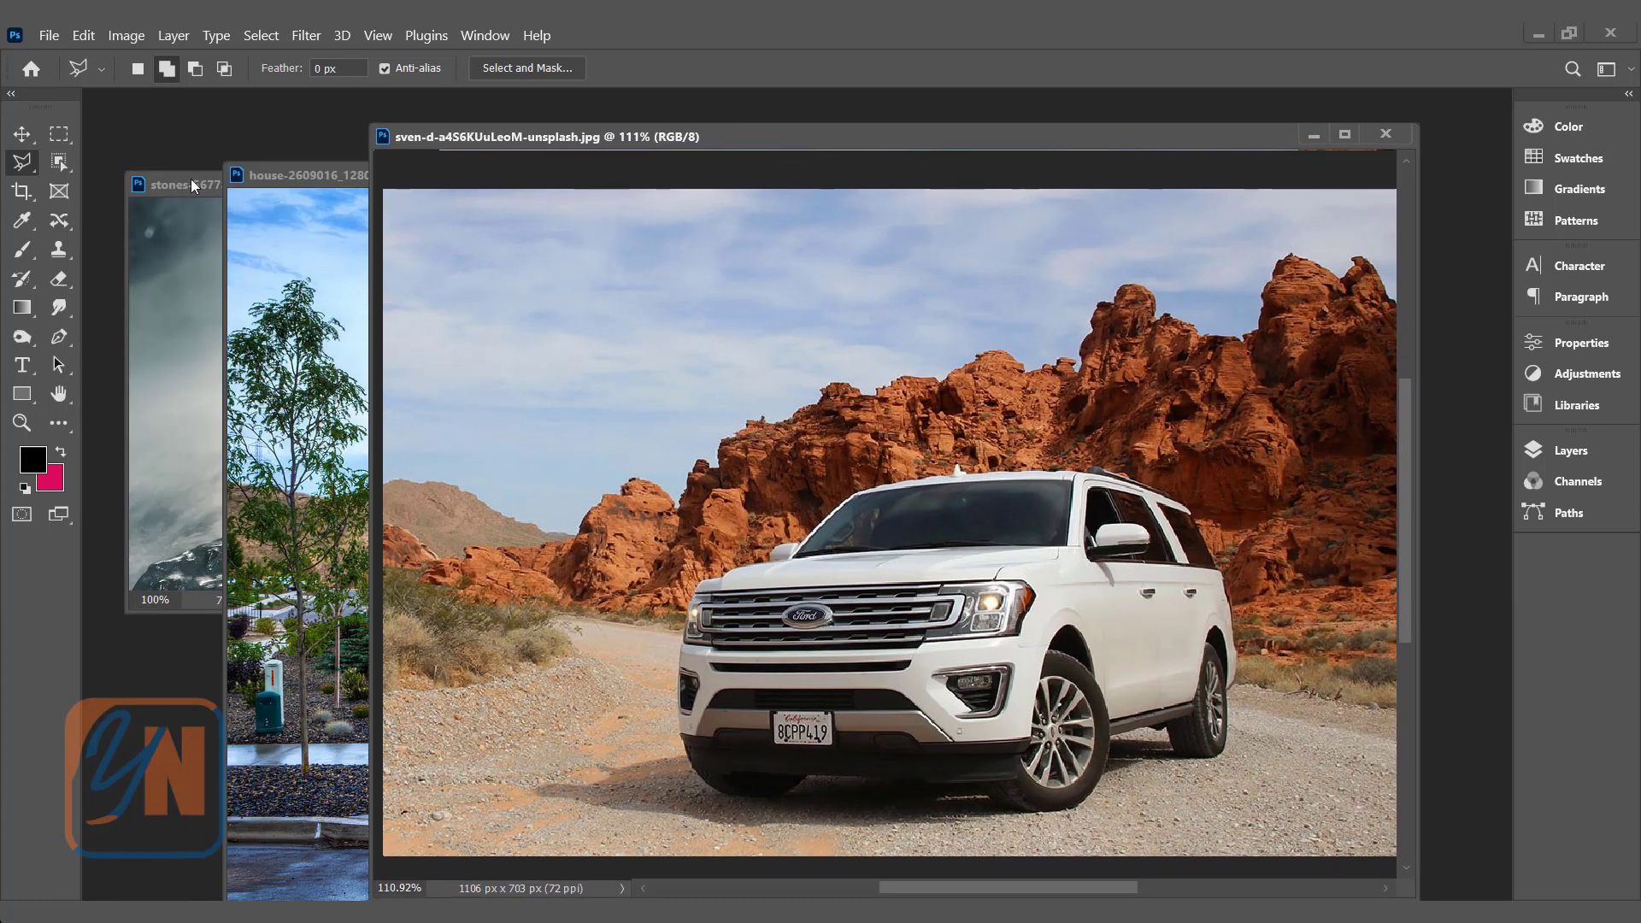
click(192, 178)
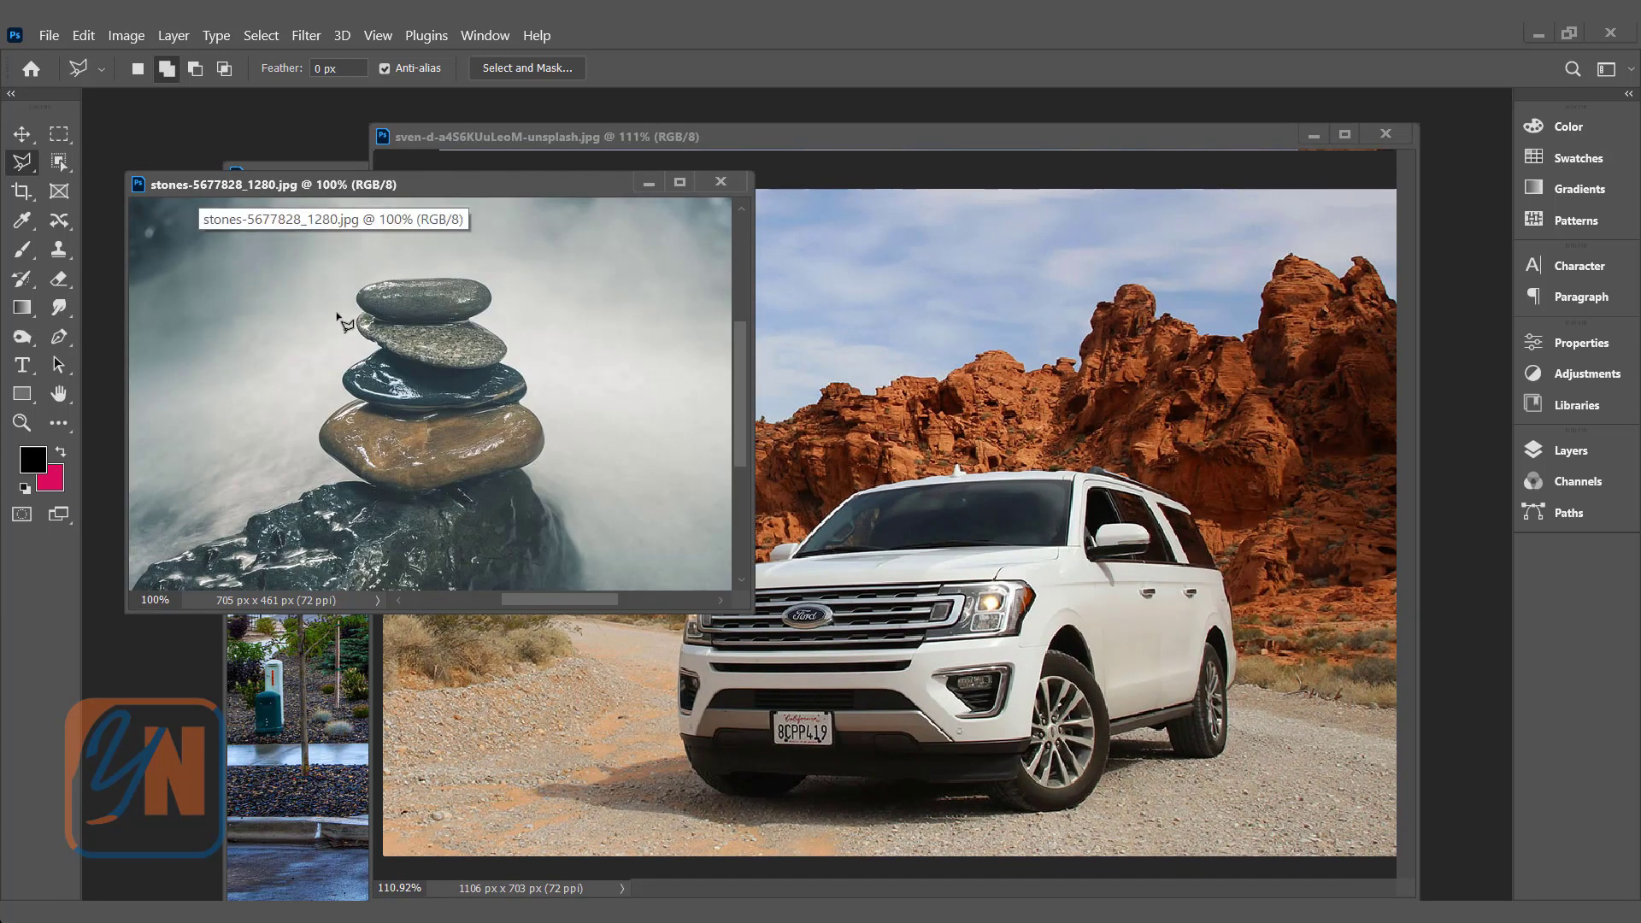
drag(824, 137, 542, 116)
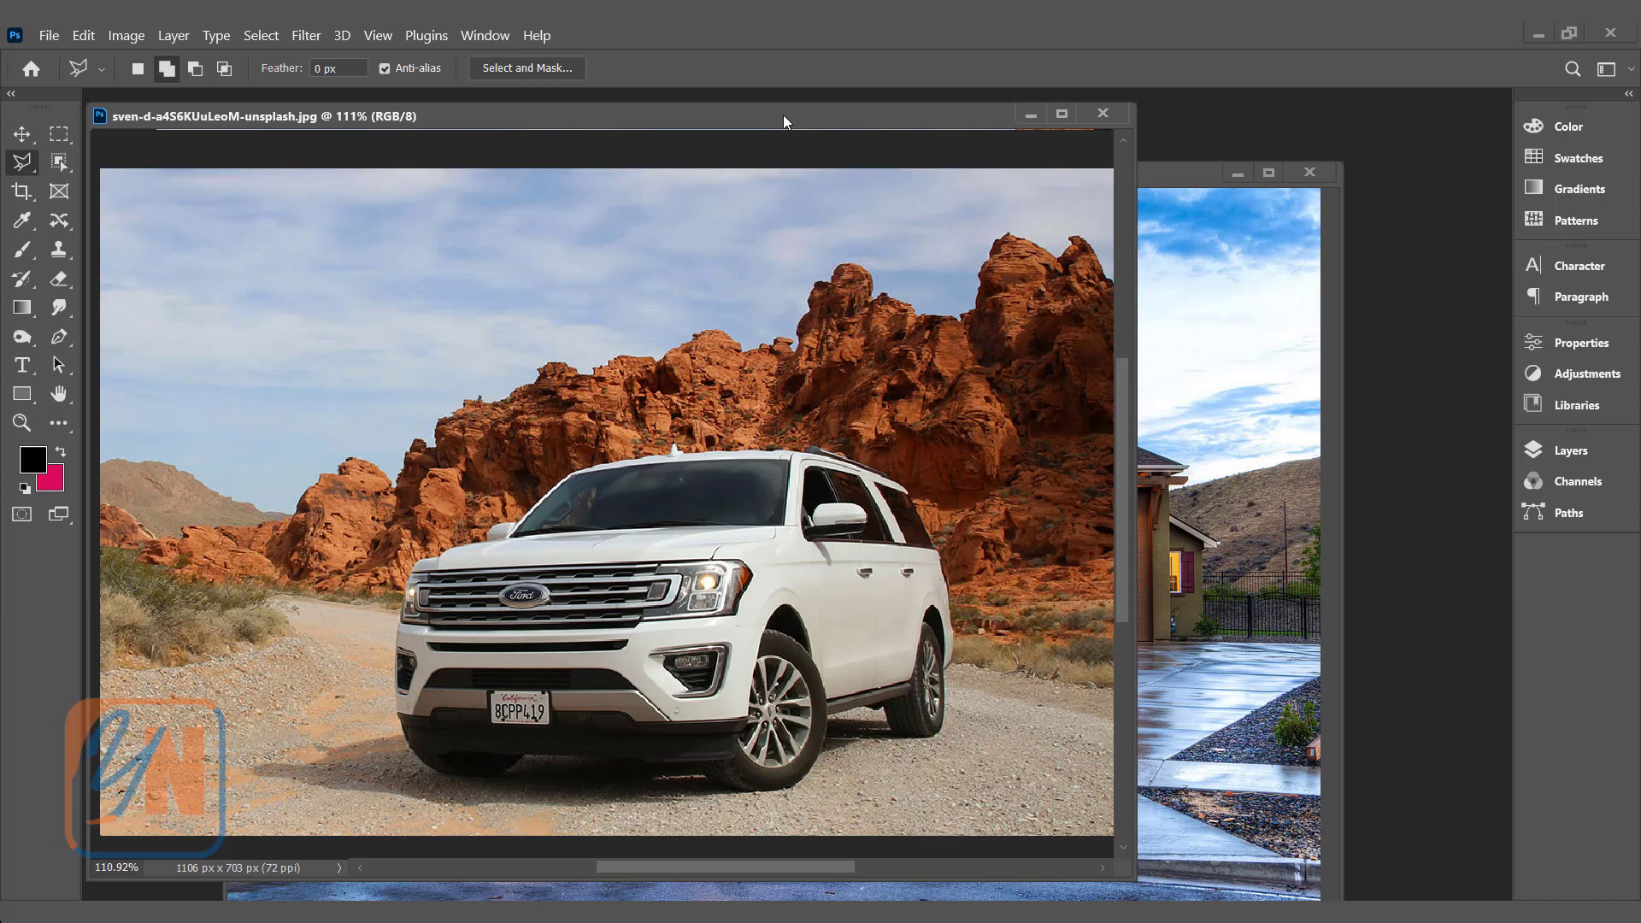
drag(783, 115, 700, 121)
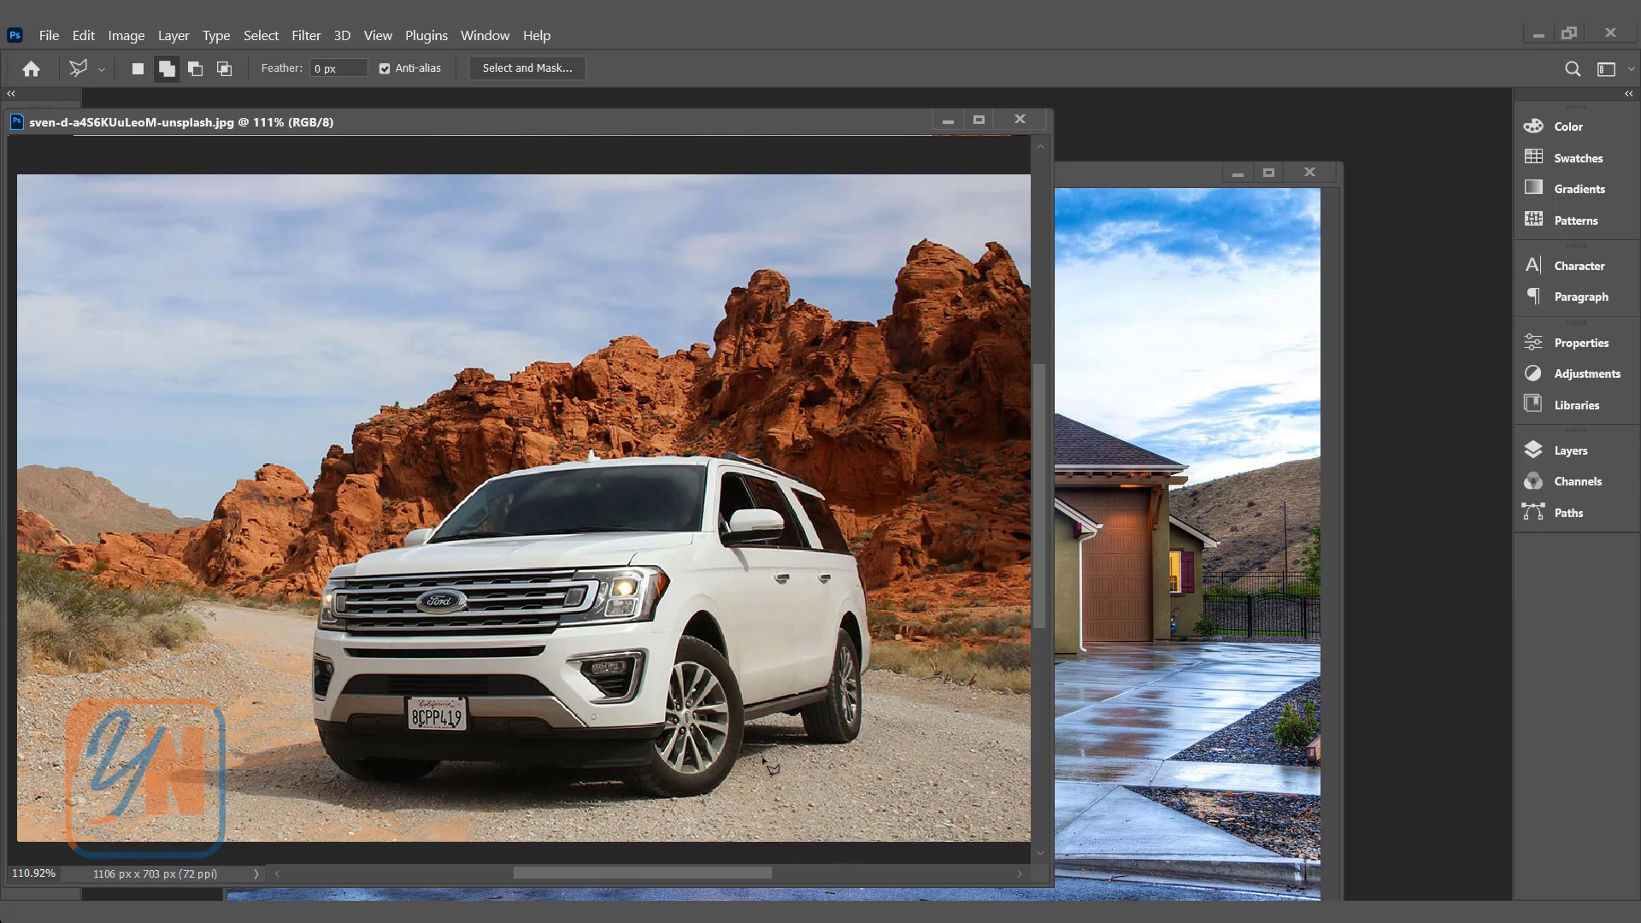
click(1209, 694)
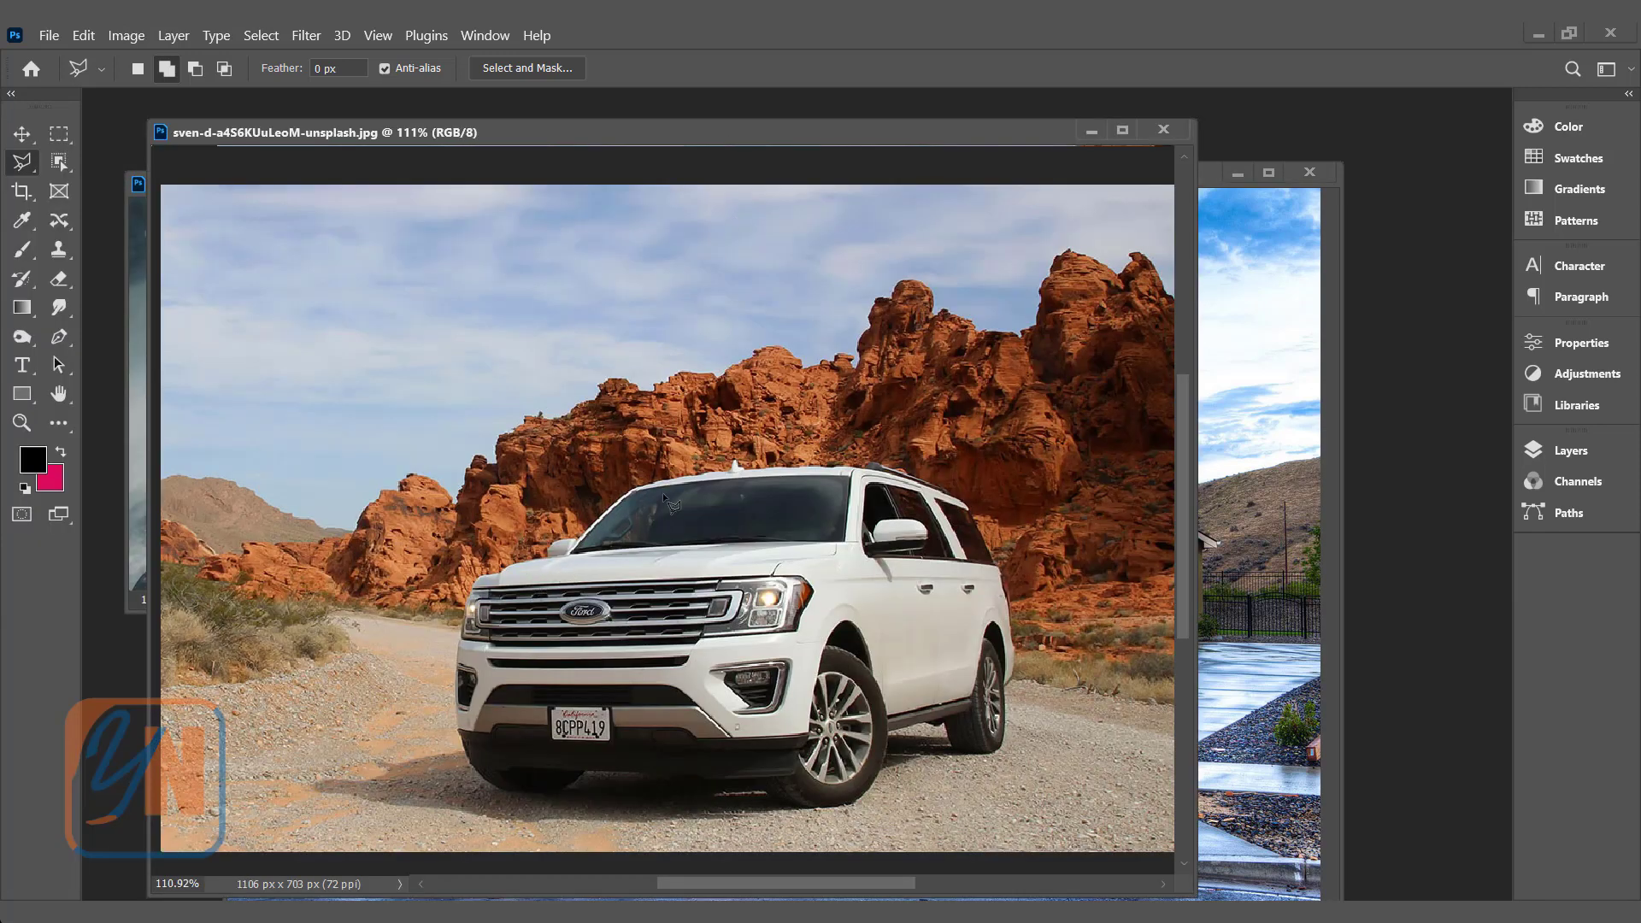
- Draw a closed Polygonal Lasso selection around the car's far side mirror, the windshield's lower corner and part of the hood
right_click(30, 168)
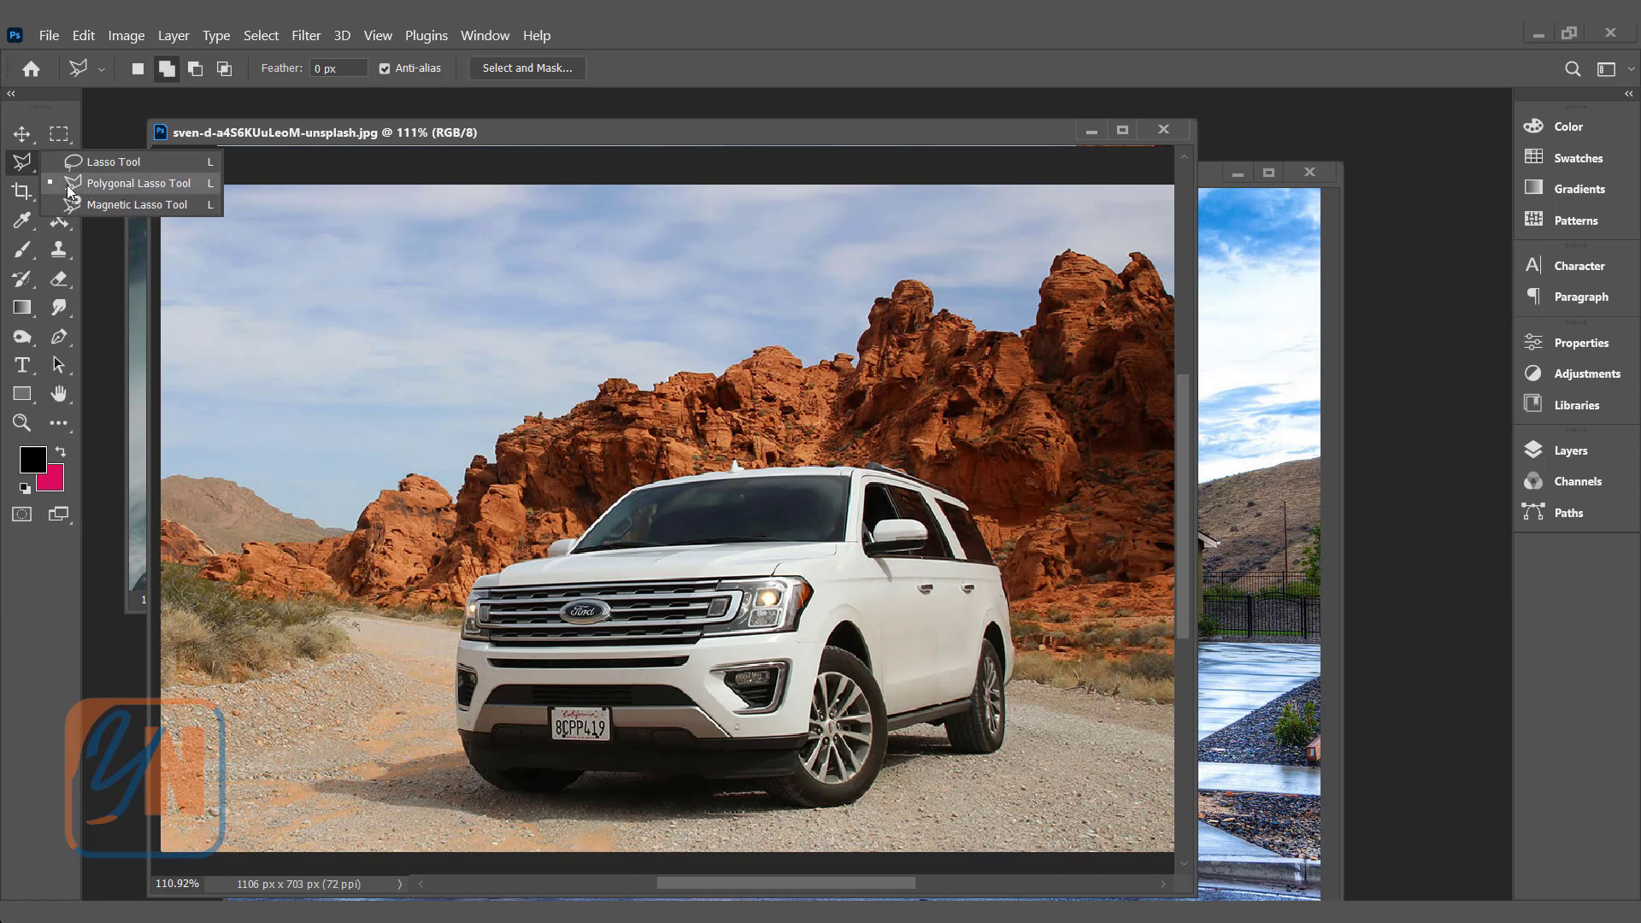
click(156, 184)
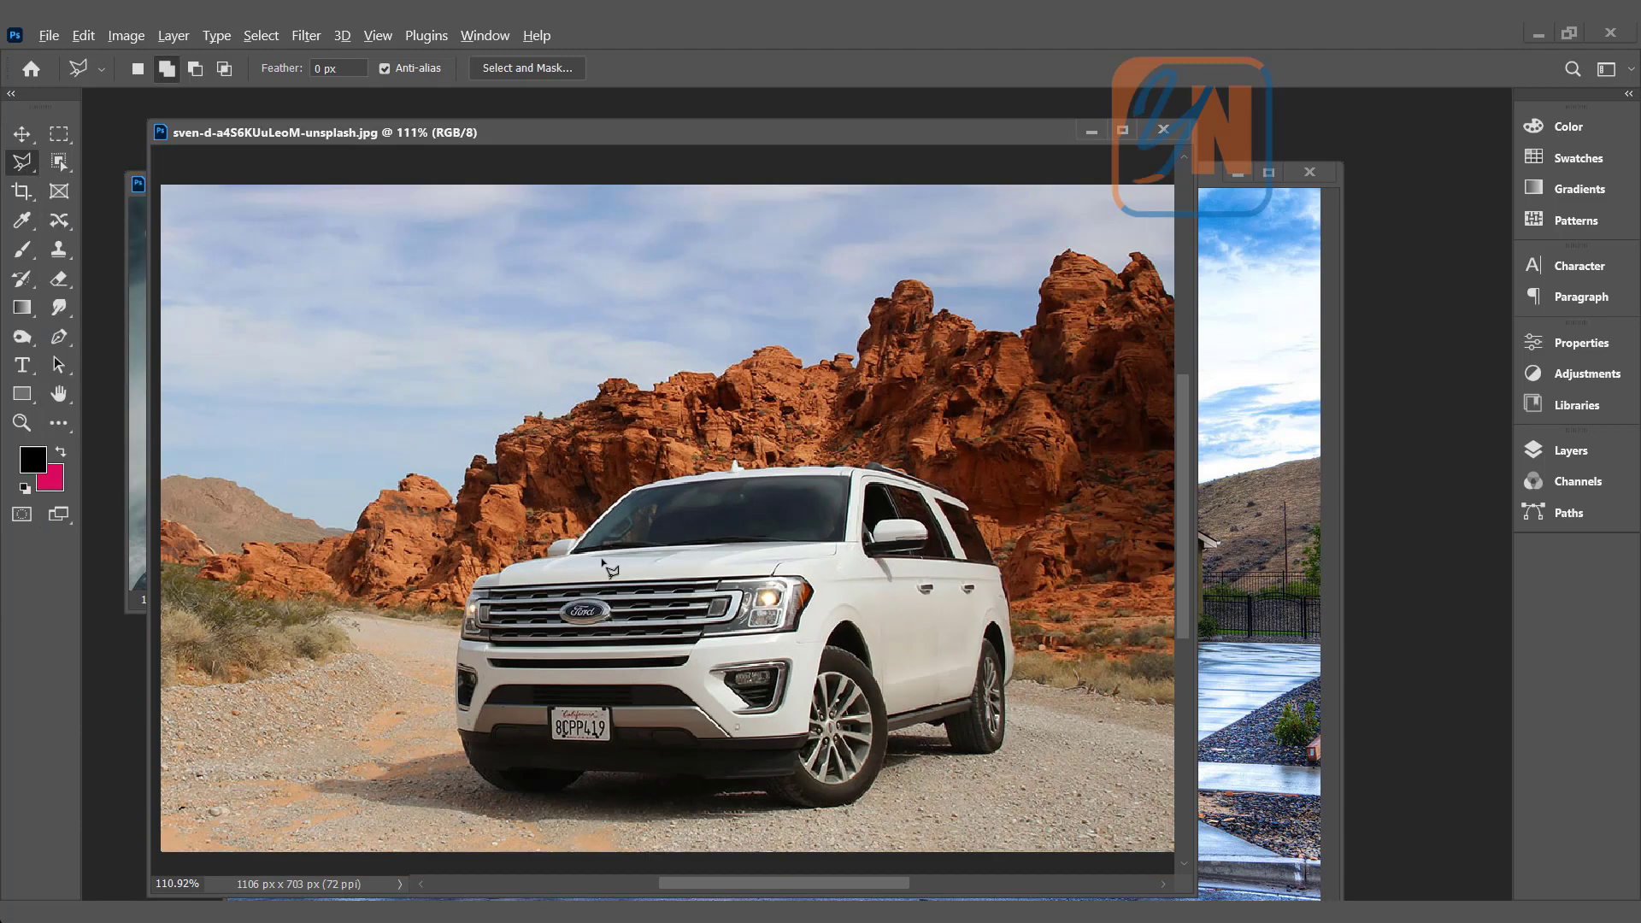
scroll(609, 569, up, 5)
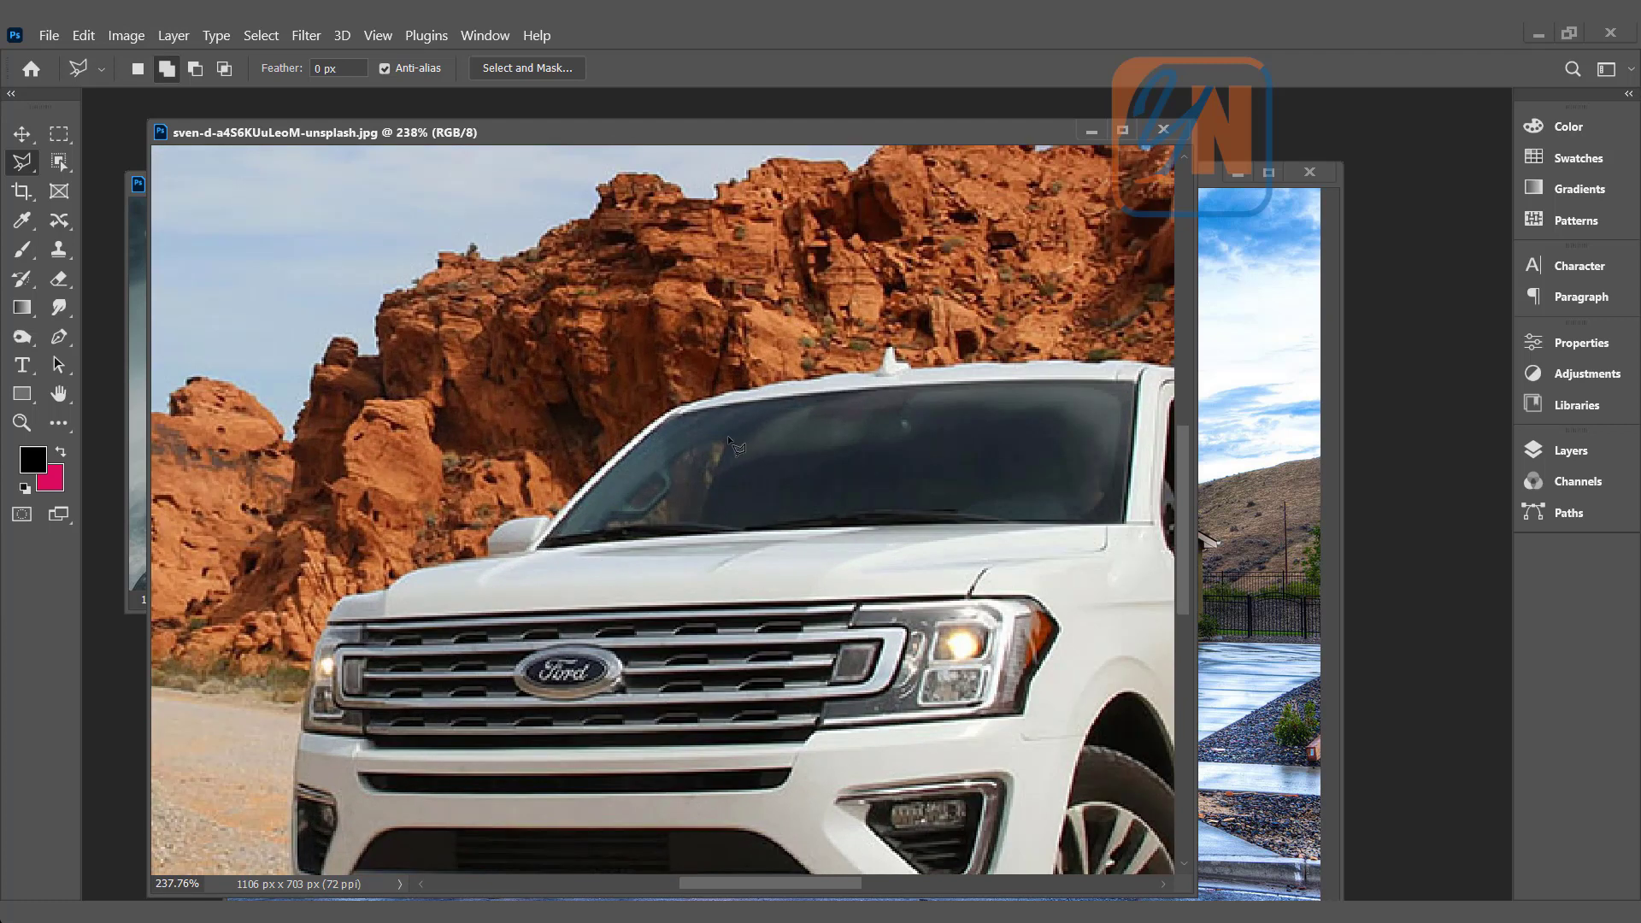
drag(731, 436, 548, 476)
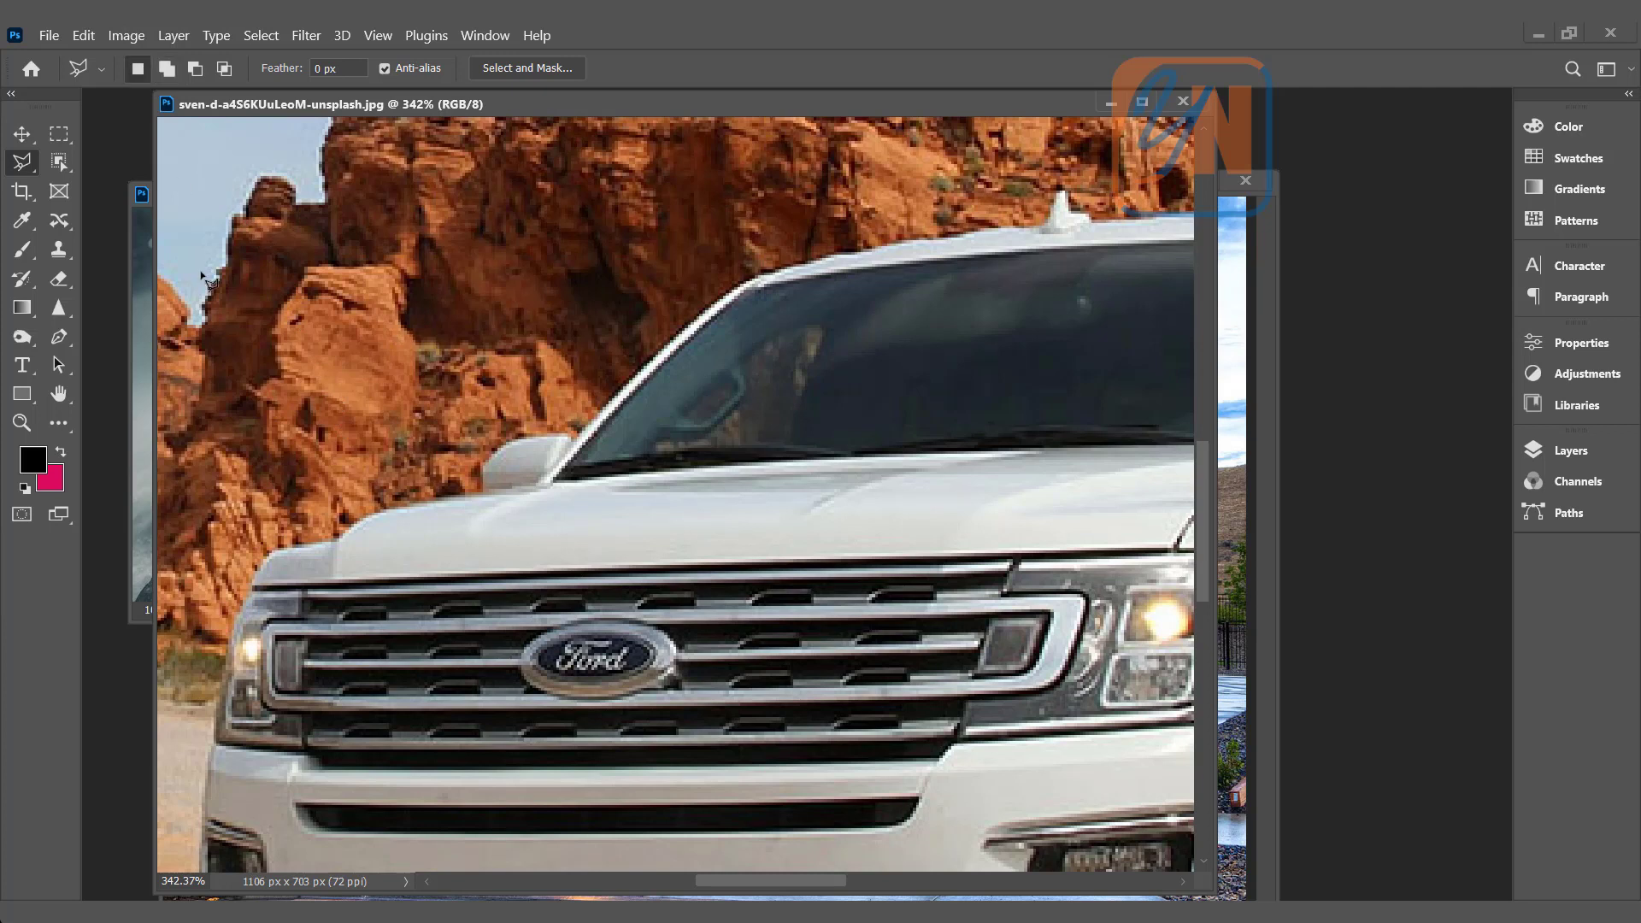
click(421, 505)
click(484, 494)
click(484, 471)
click(504, 443)
click(639, 381)
click(713, 382)
click(747, 439)
click(746, 527)
click(682, 580)
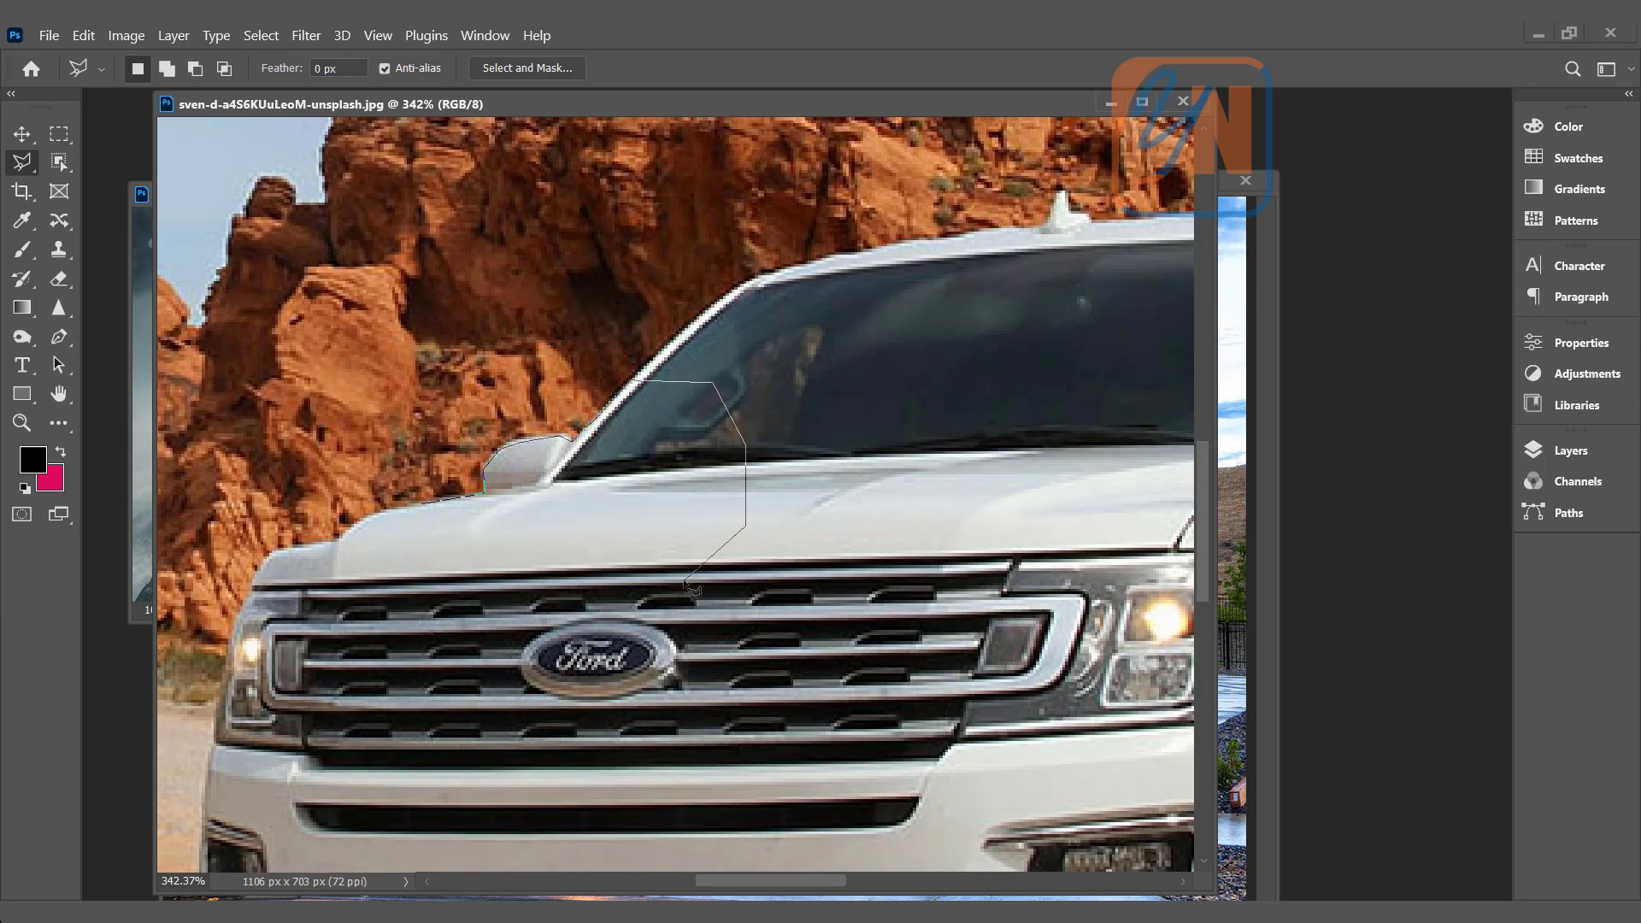
click(476, 580)
click(385, 546)
click(421, 510)
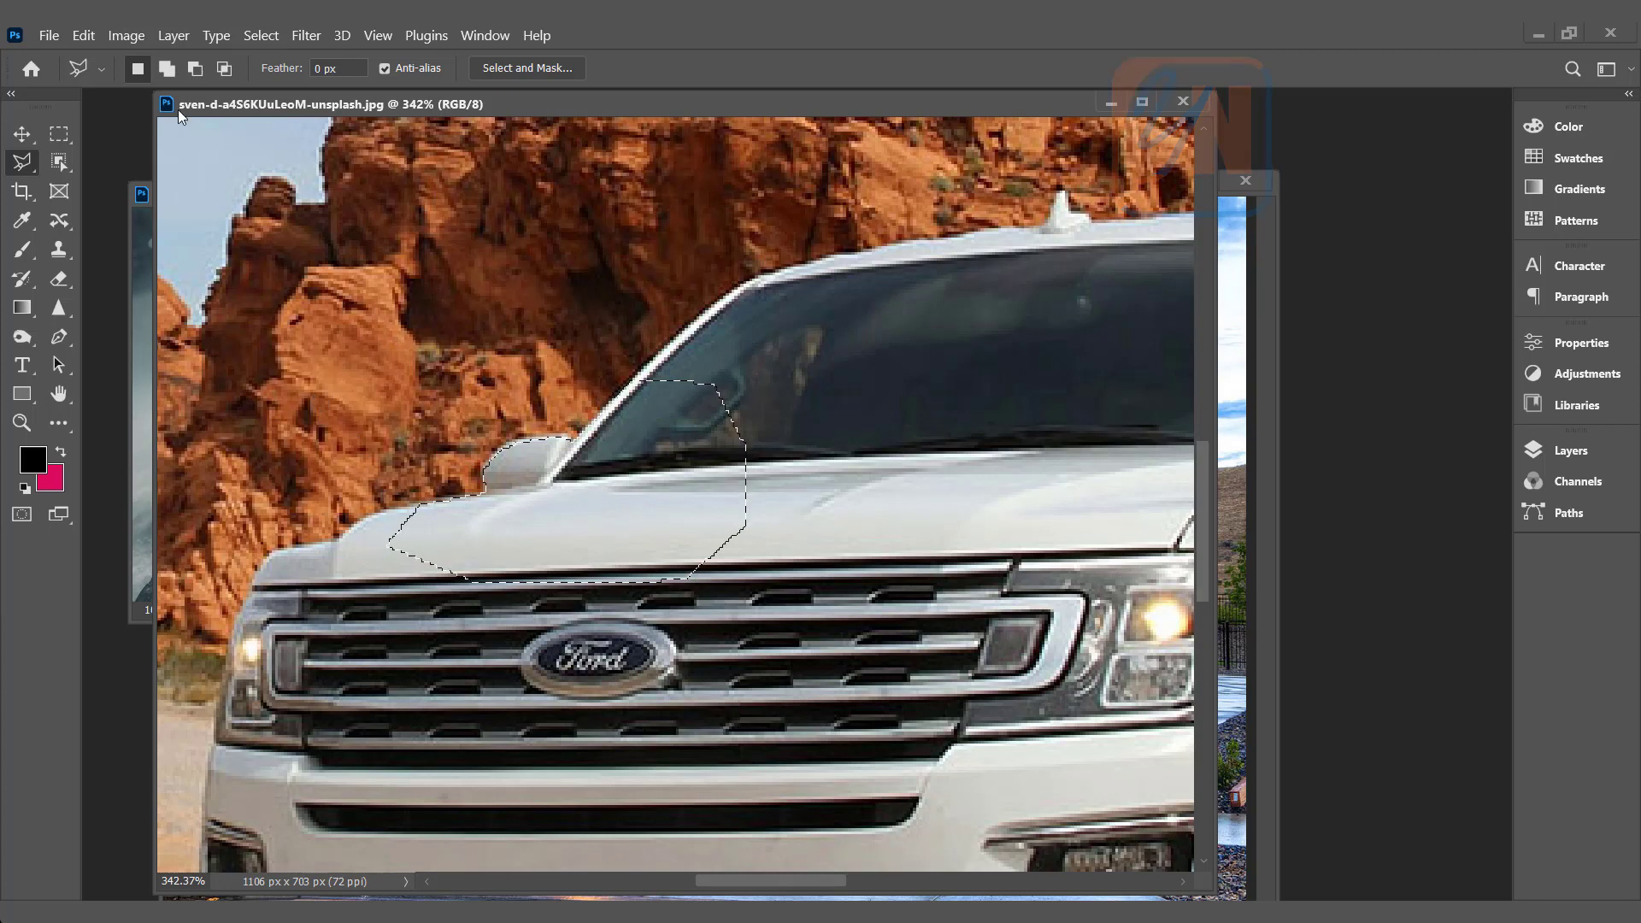
- Use Add to selection to extend the polygonal selection up the windshield pillar and across part of the glass and hood
click(168, 72)
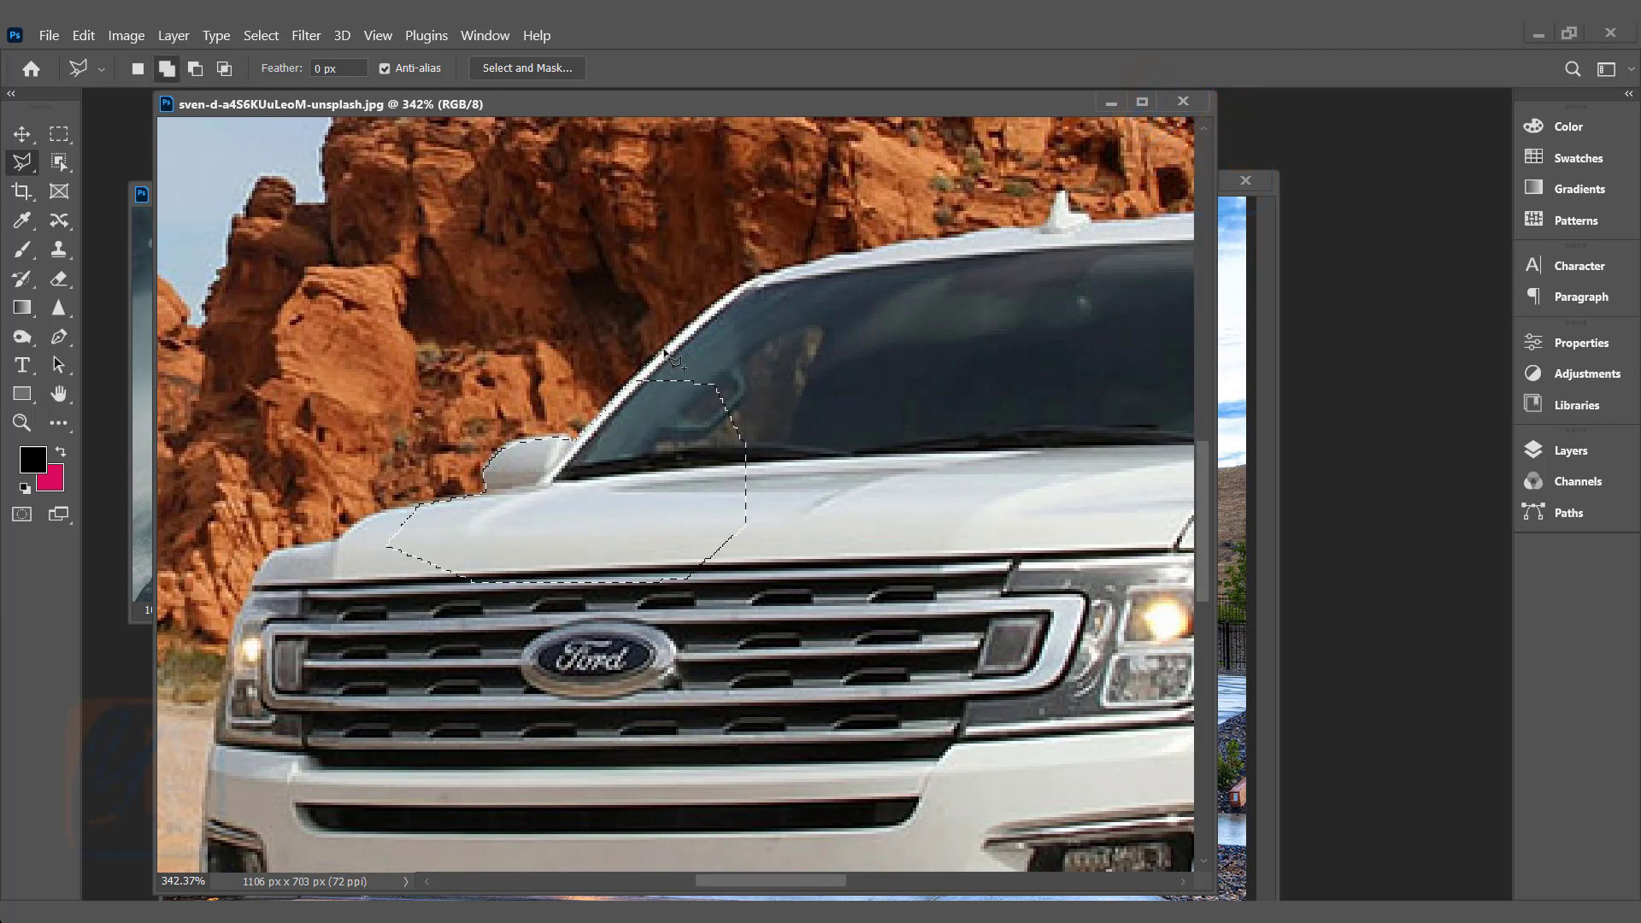
click(717, 307)
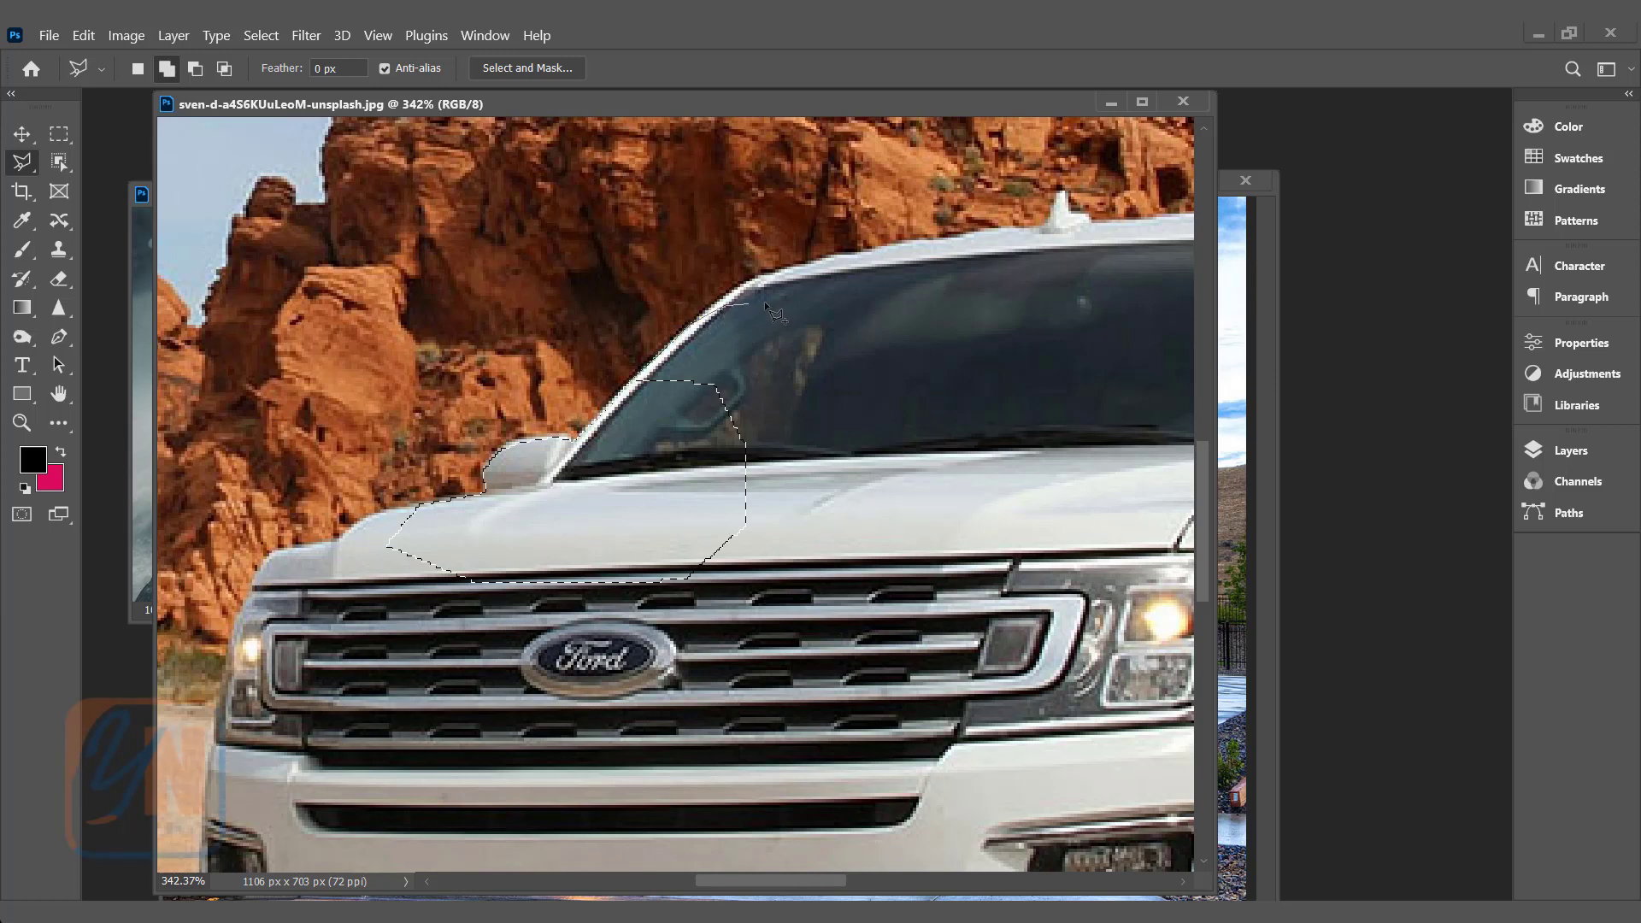
click(790, 309)
click(856, 384)
click(839, 480)
click(697, 518)
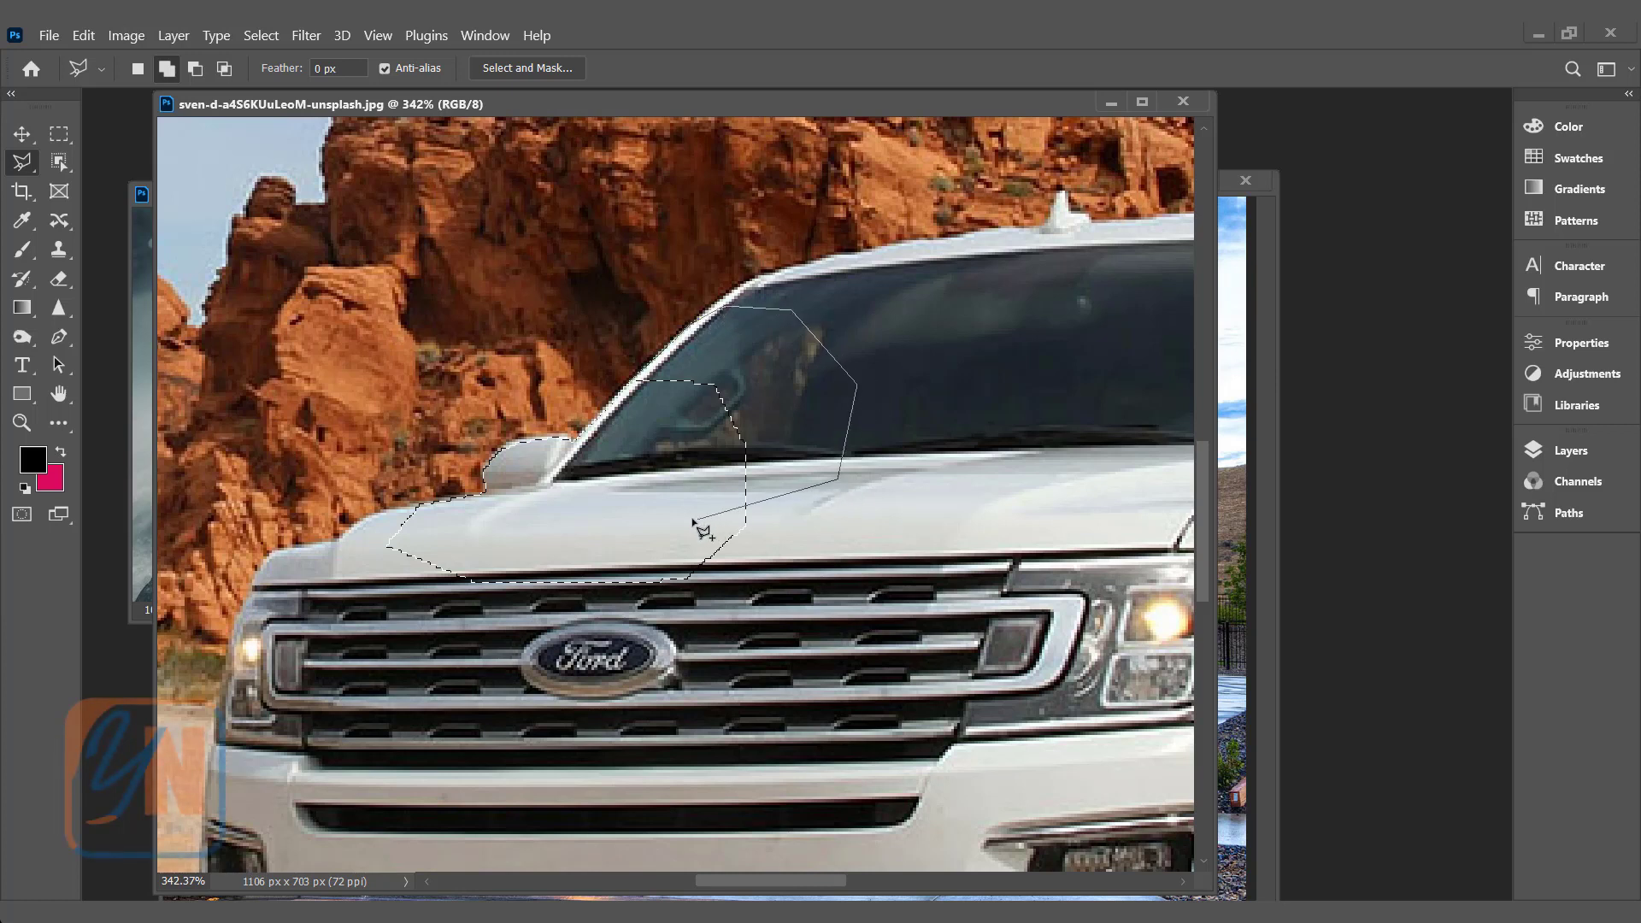
click(608, 448)
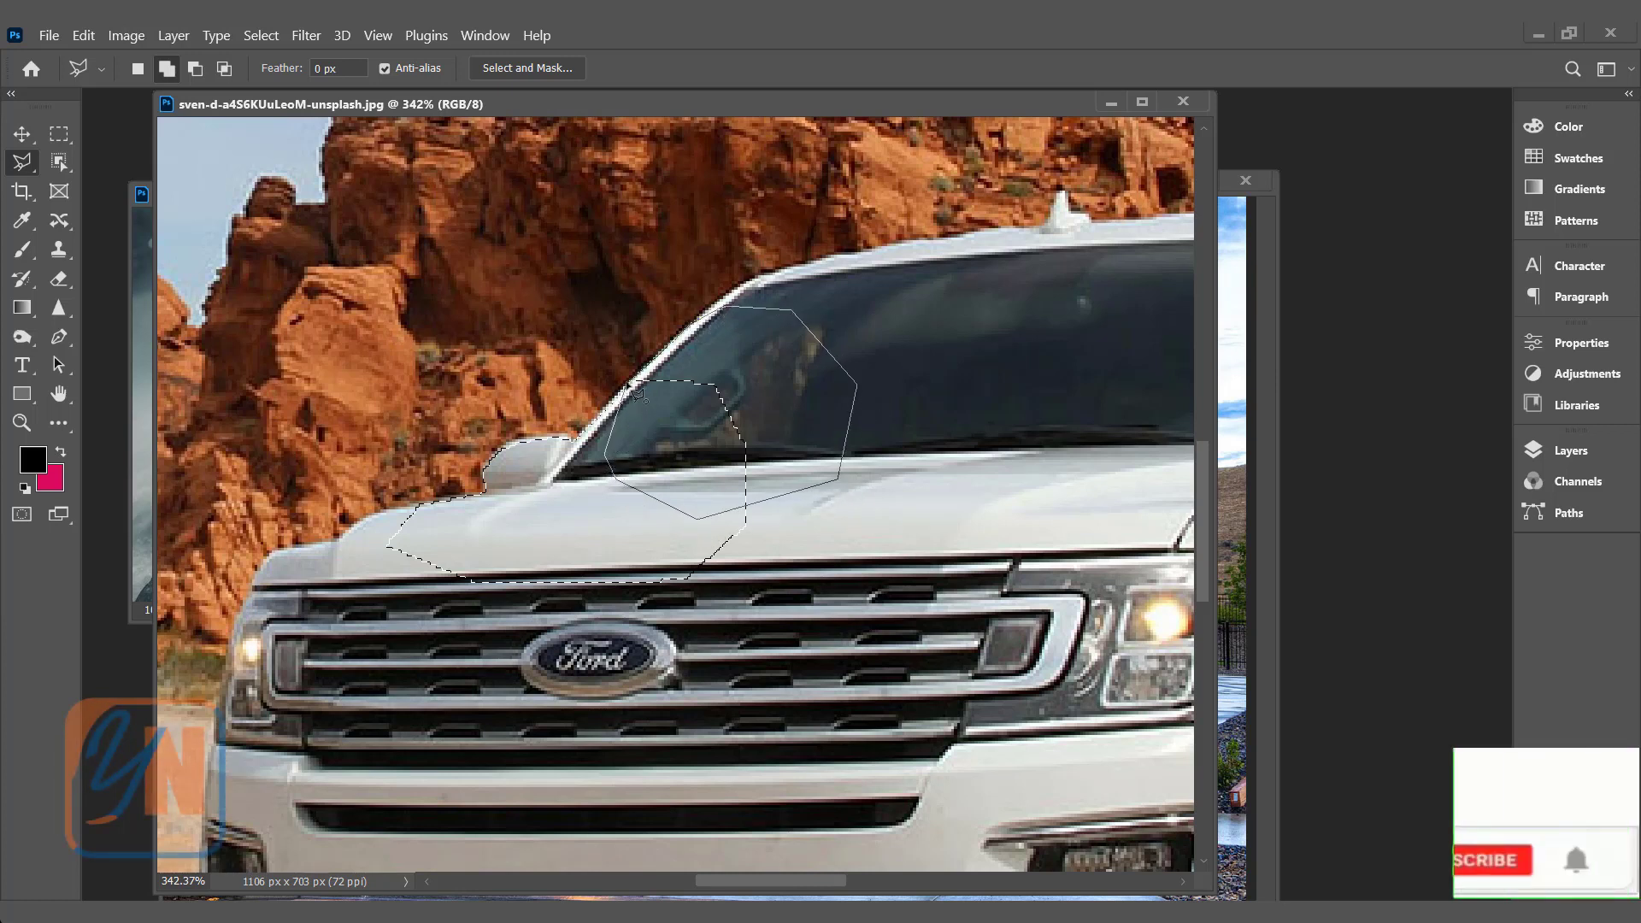
click(629, 383)
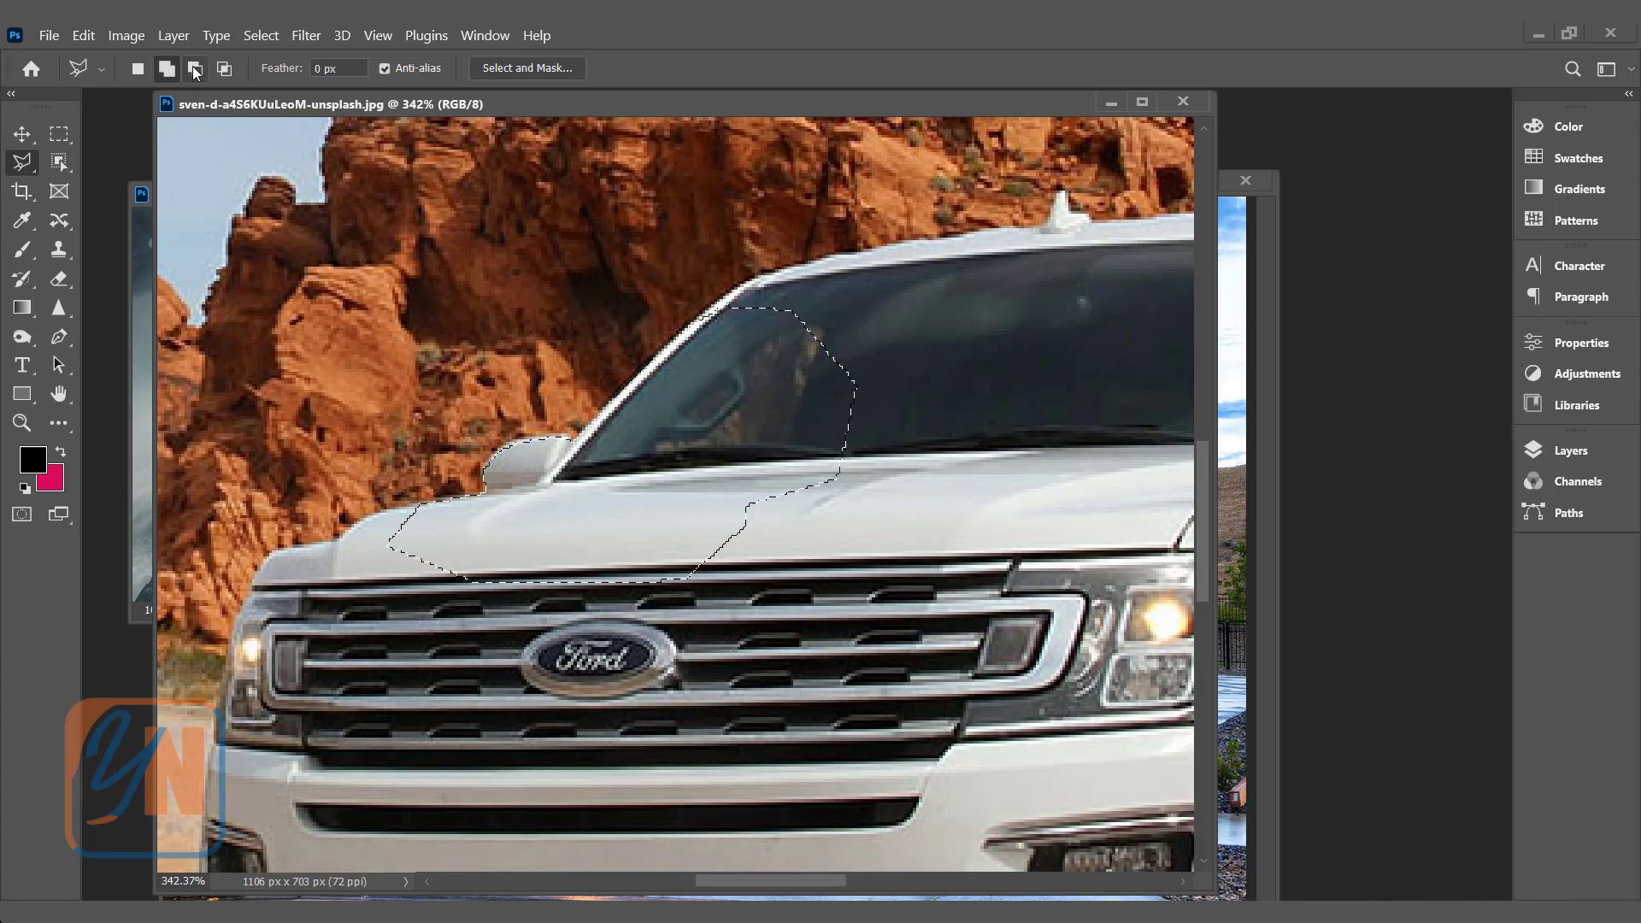
- Subtract a polygonal area over the windshield and middle of the hood from the selection
key(alt)
click(740, 387)
click(935, 368)
click(947, 491)
click(881, 536)
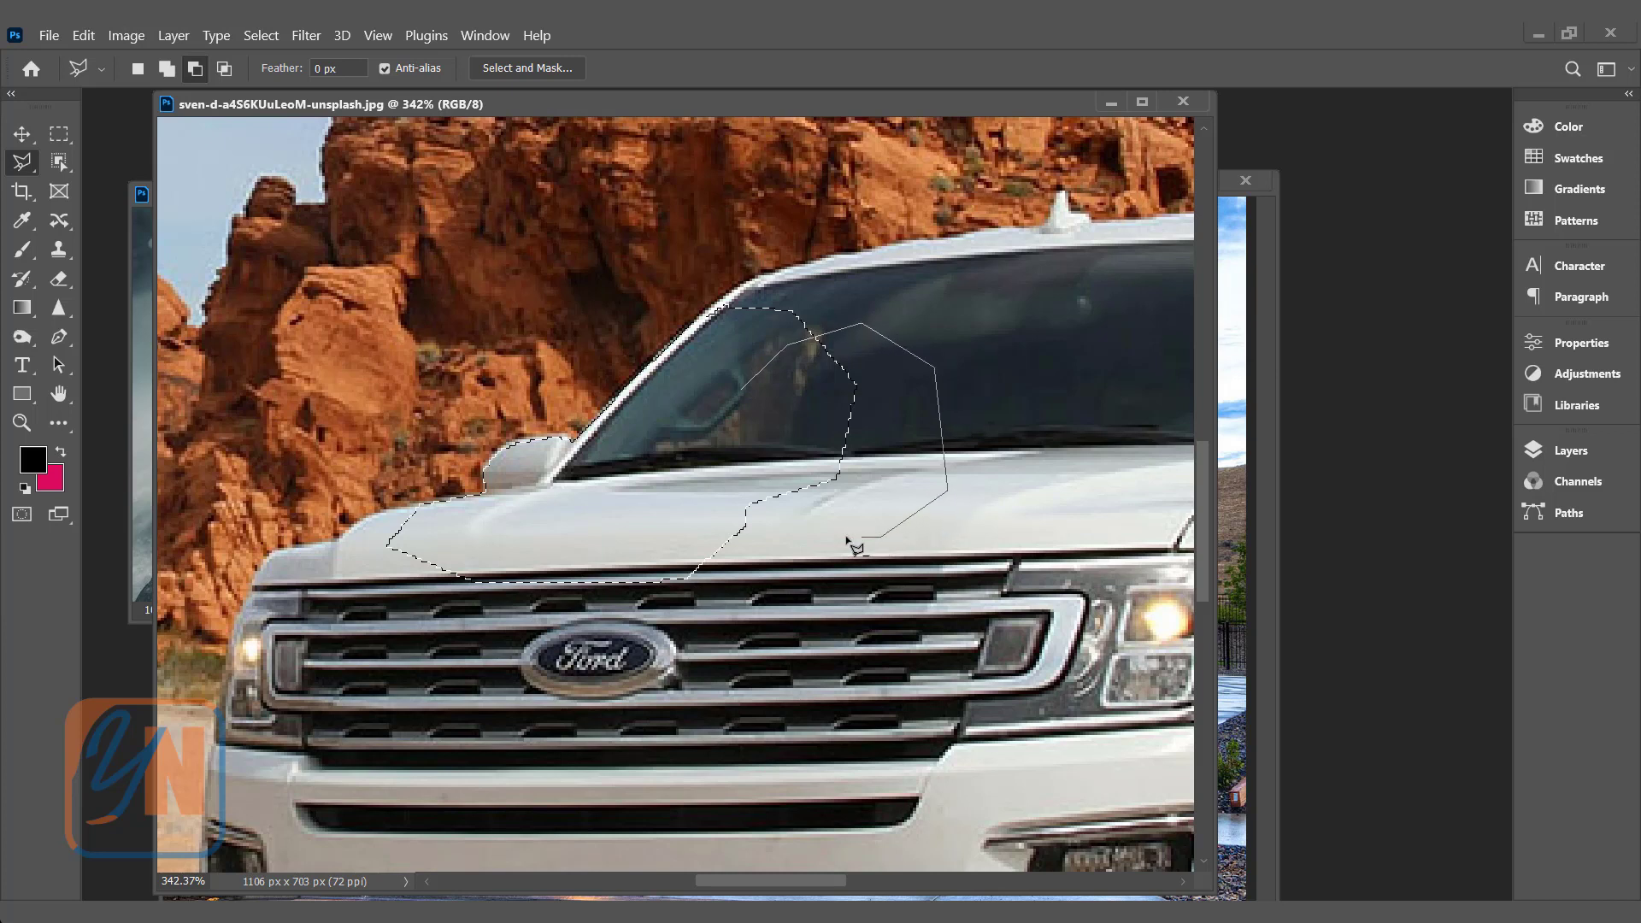
click(771, 538)
click(717, 514)
click(742, 396)
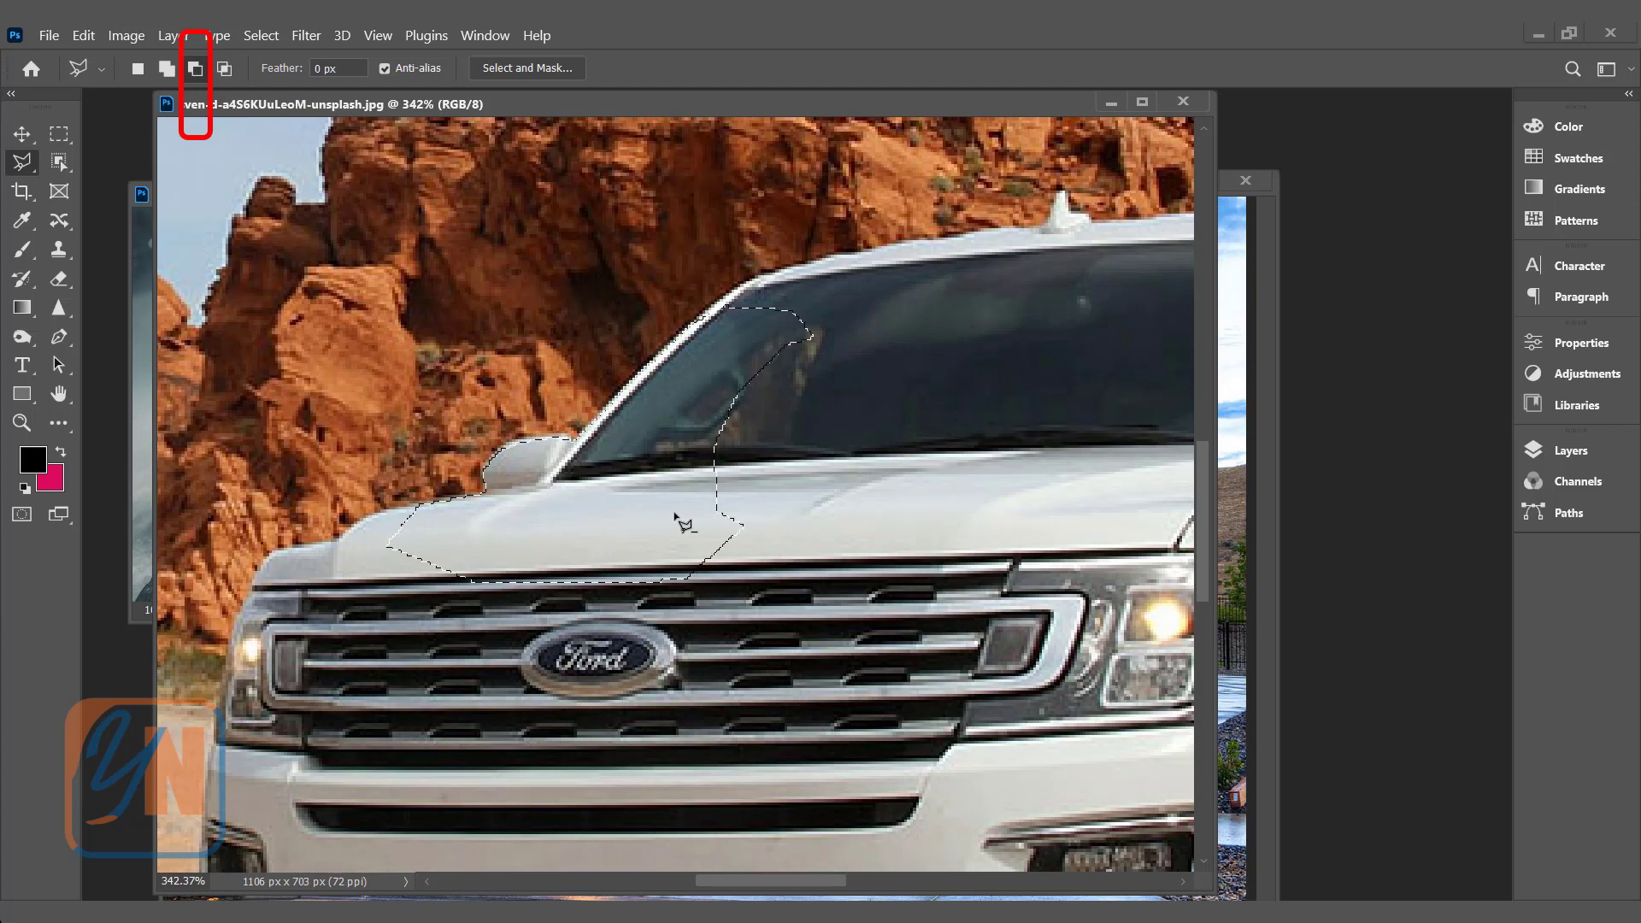
- Add a polygonal area from the windshield's lower edge across the middle of the hood to the selection
key(shift)
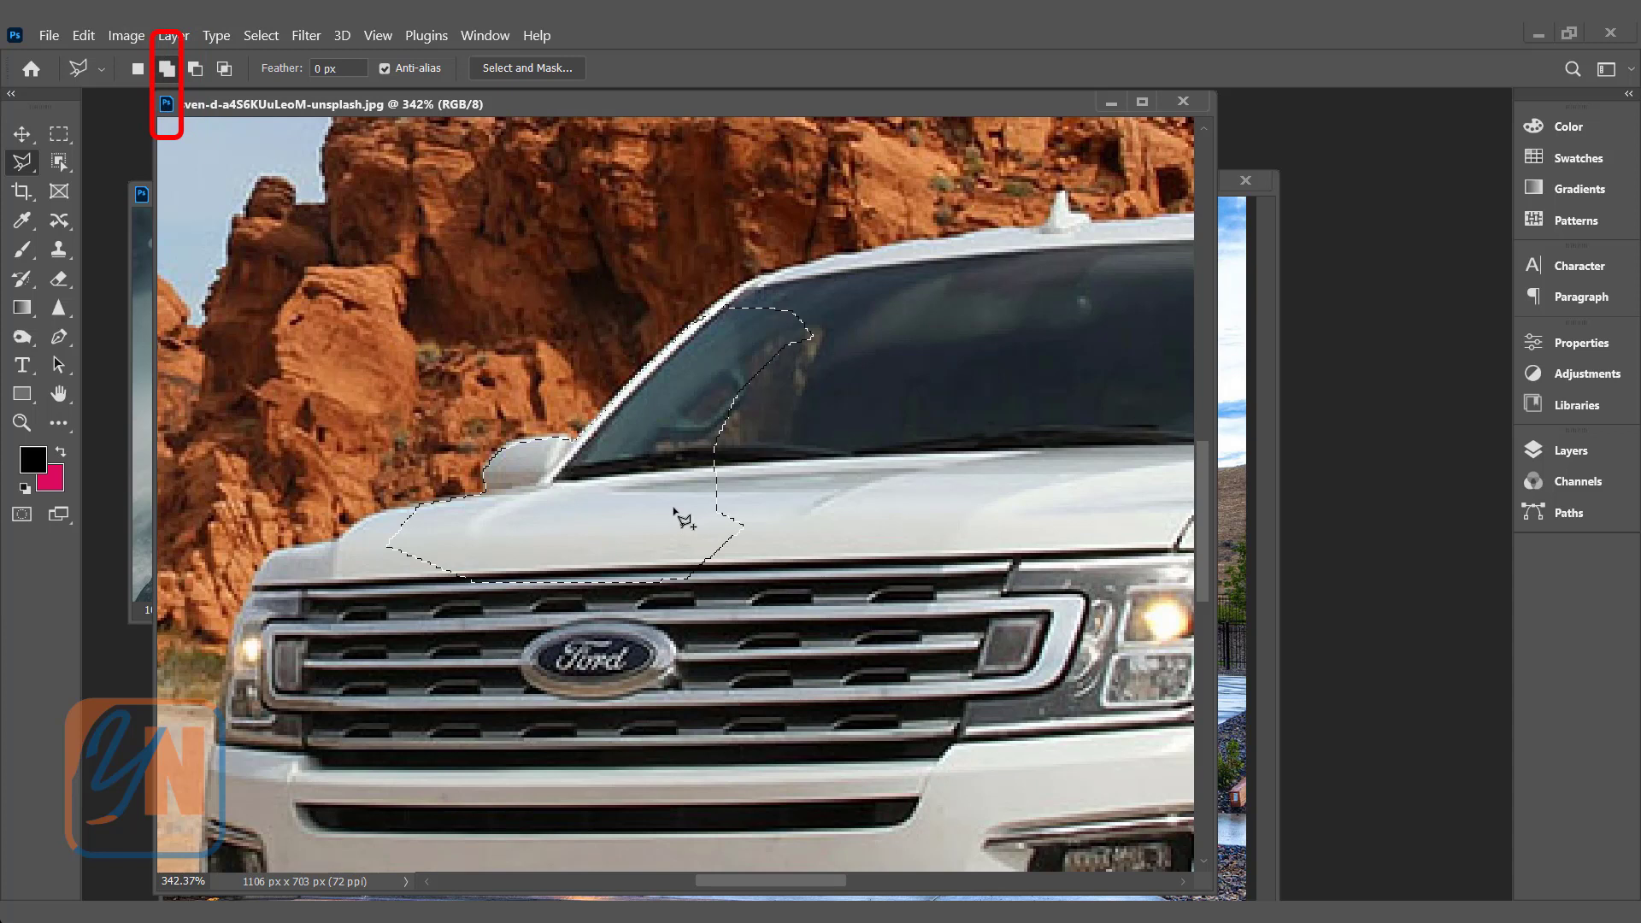
click(717, 436)
click(806, 432)
click(839, 497)
click(823, 552)
click(723, 574)
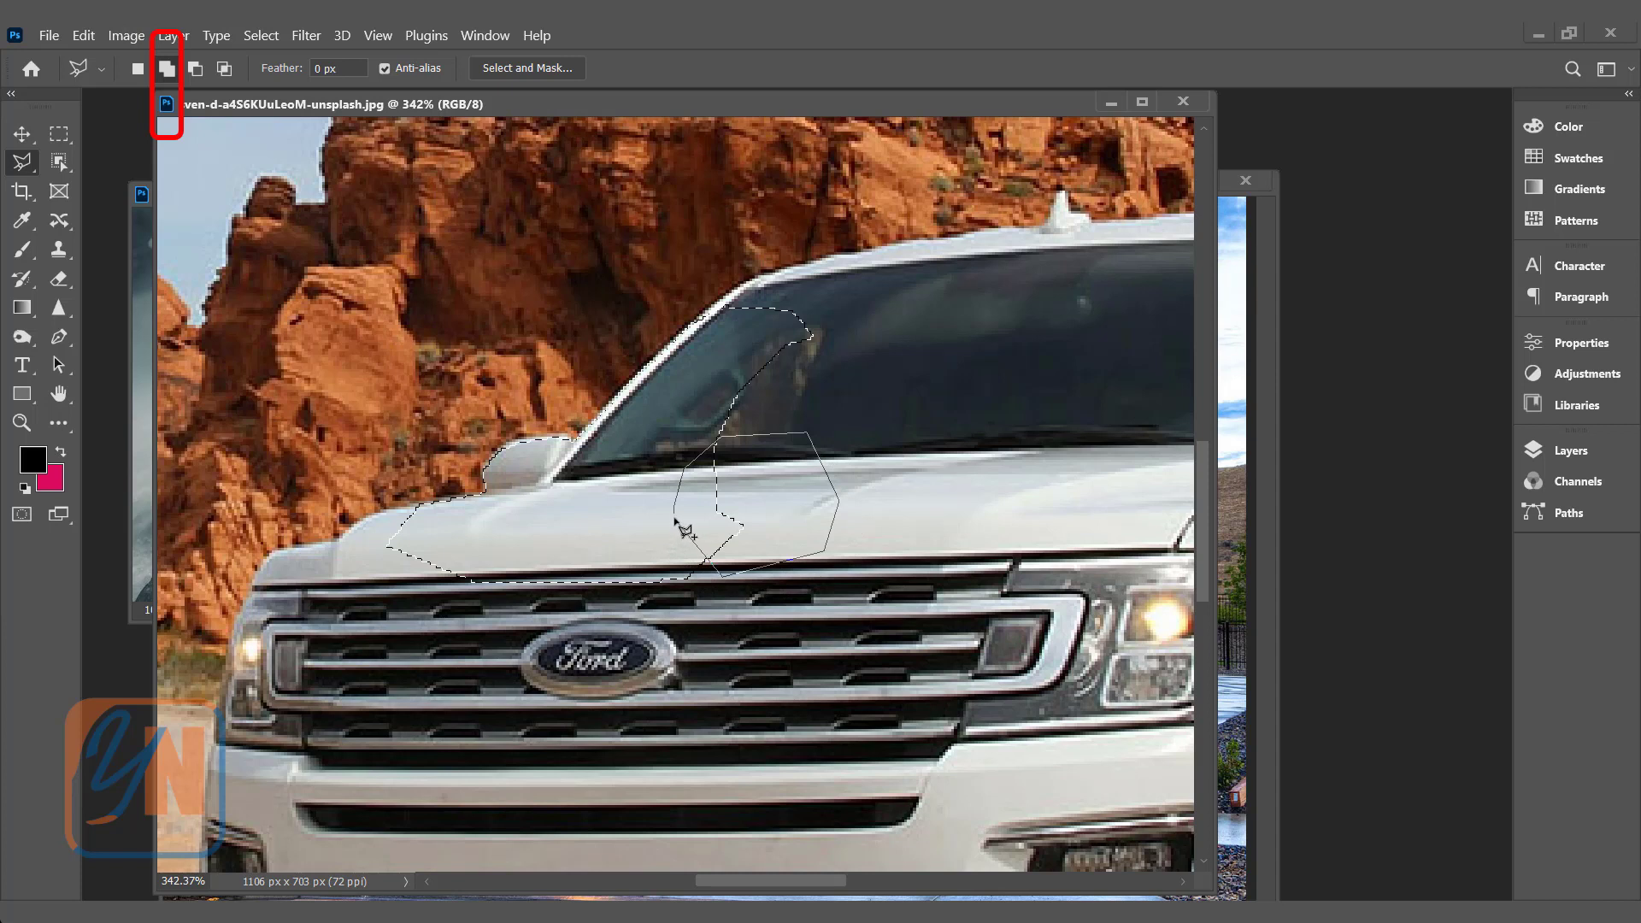
click(839, 500)
click(827, 543)
click(818, 554)
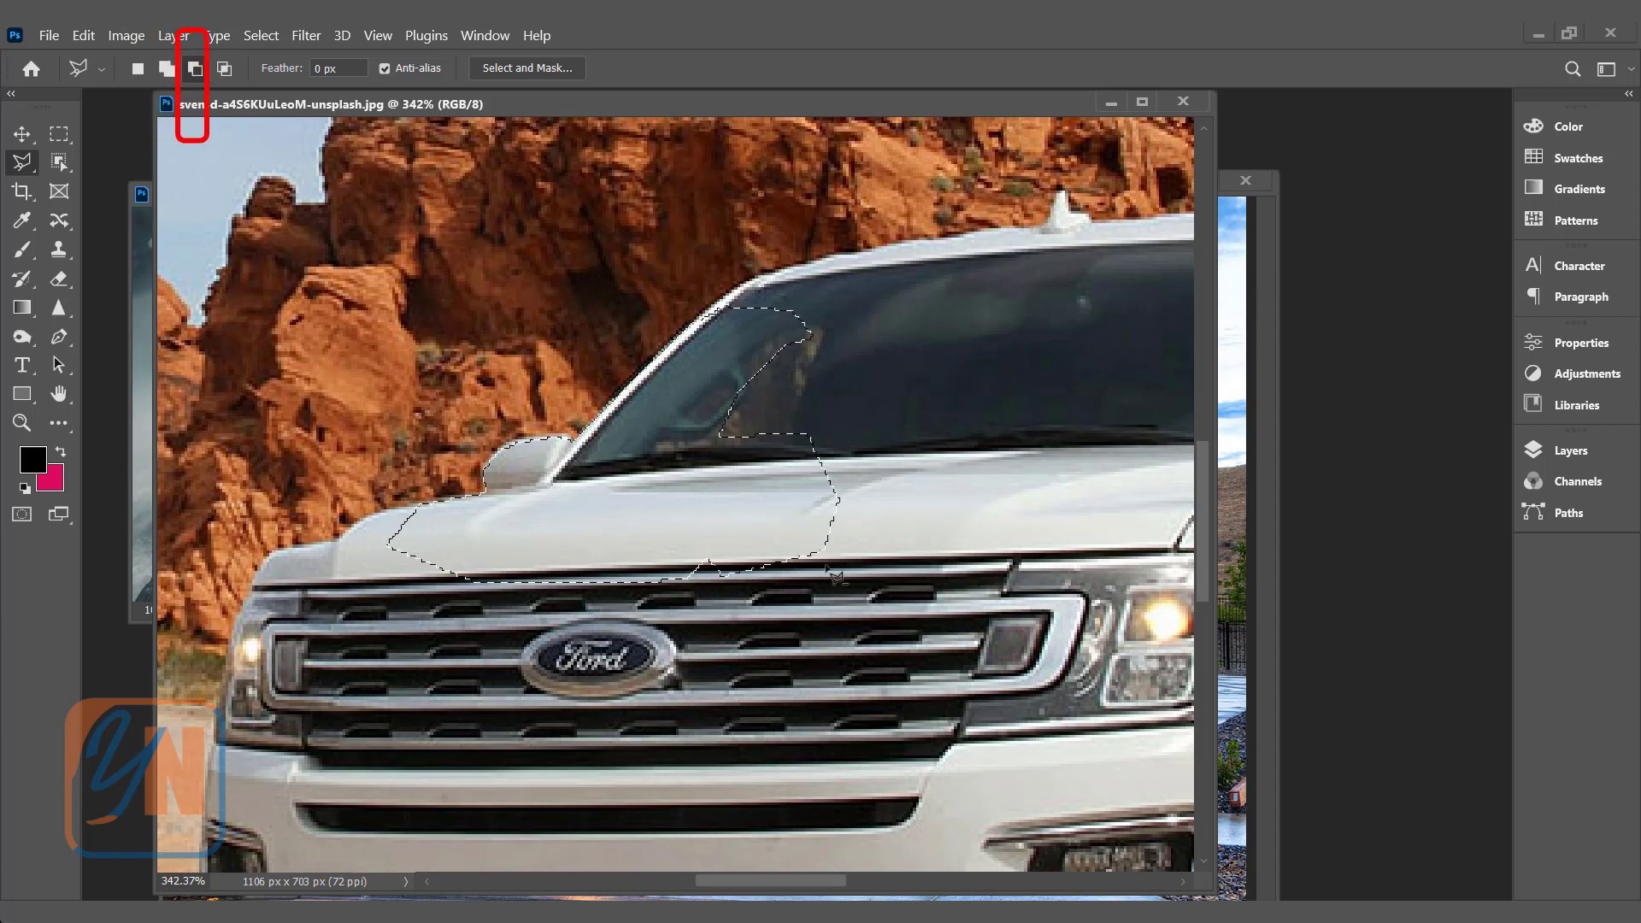
- Set the lasso to Subtract from selection and temporarily override it to add a small patch where hood meets grille
click(197, 70)
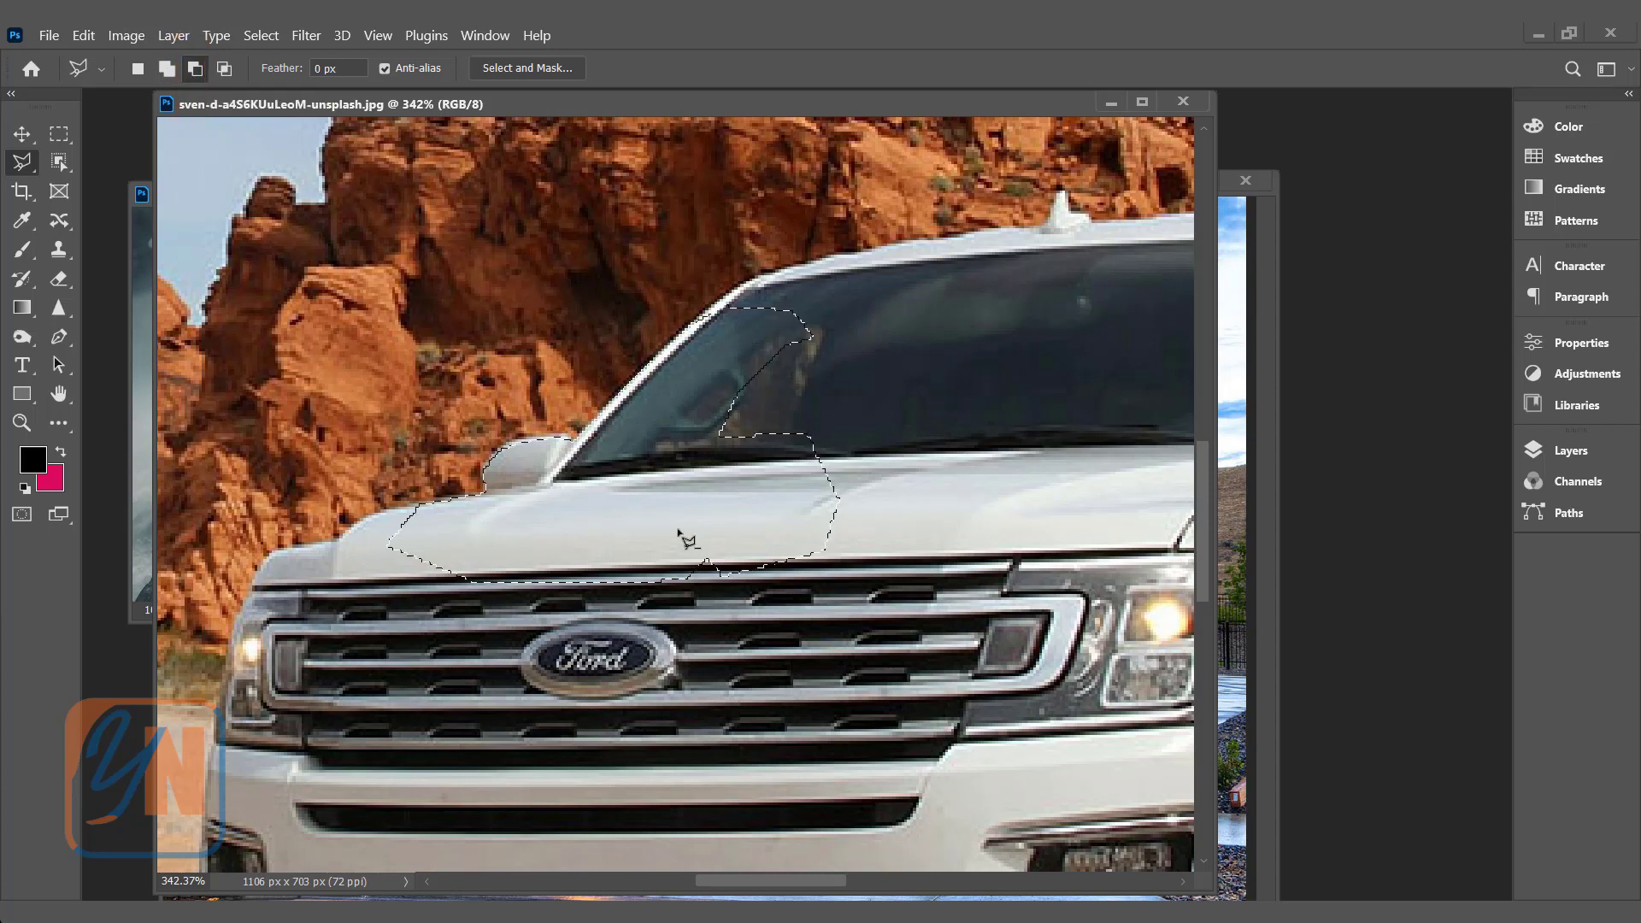
key(shift)
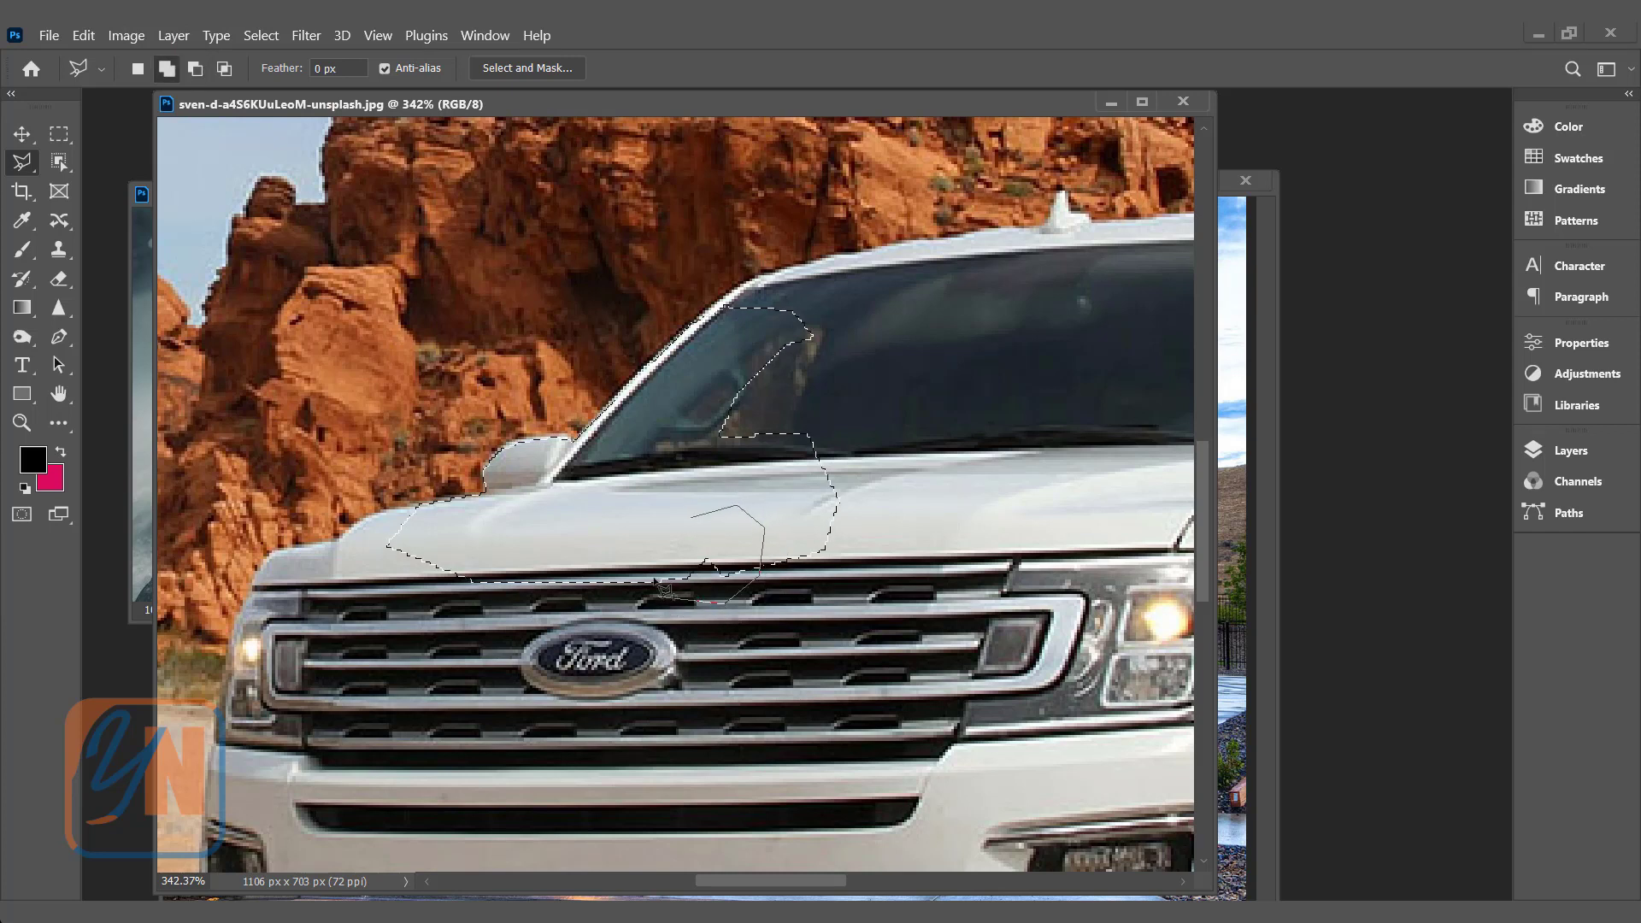
click(671, 516)
click(693, 521)
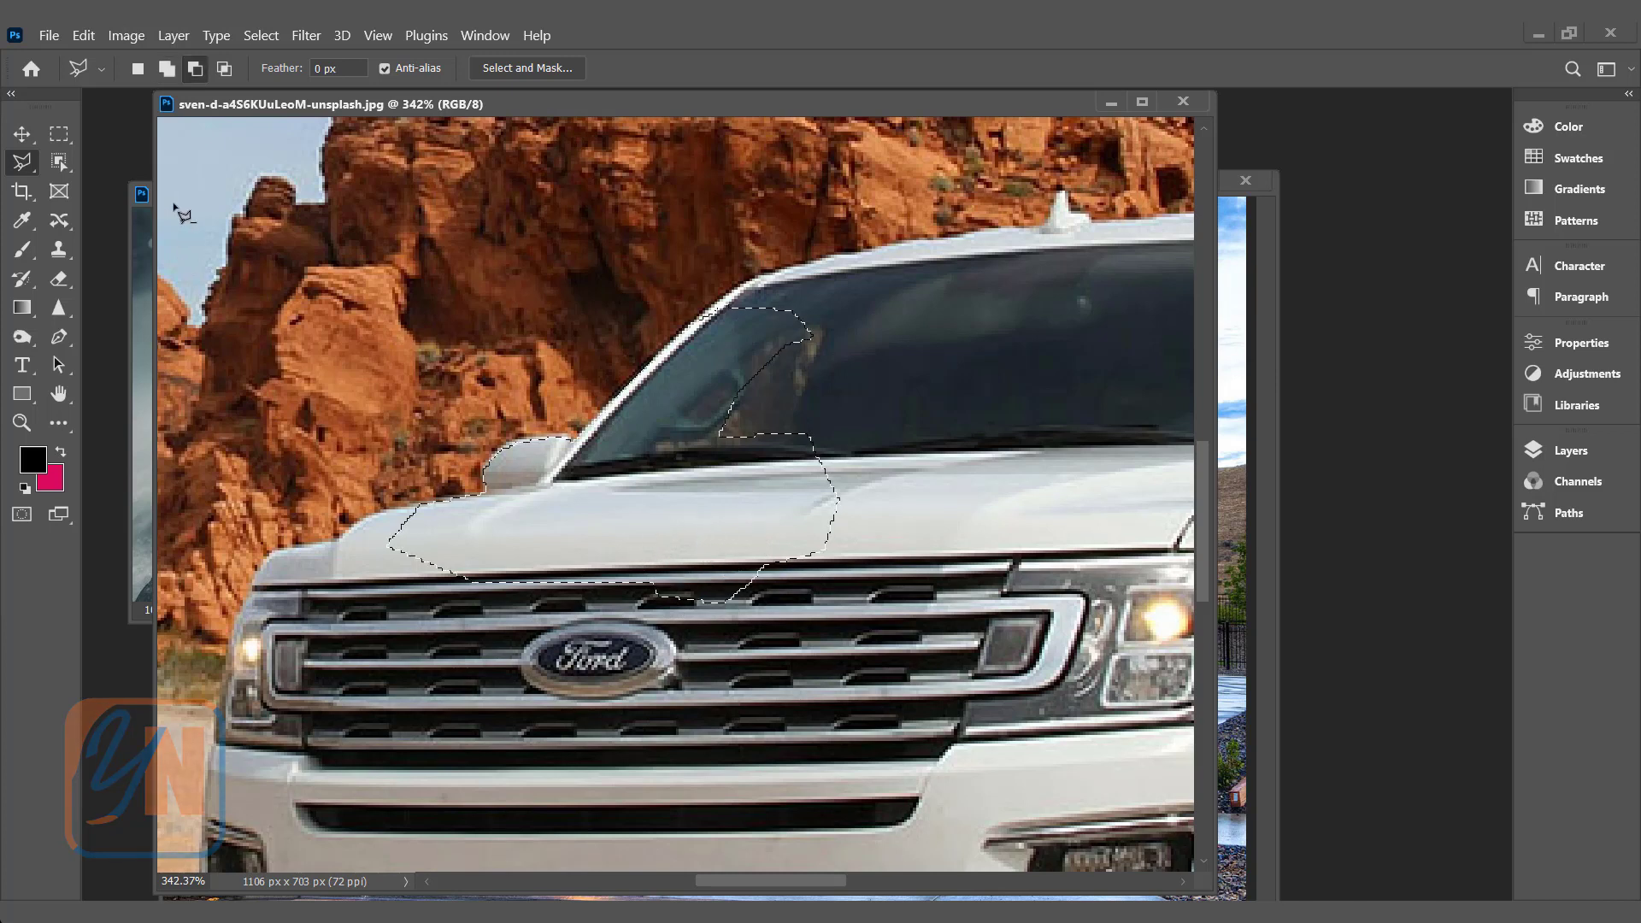
- With Add to selection set, temporarily override it to subtract an area over the hood and upper grille, and deselect everything
click(167, 75)
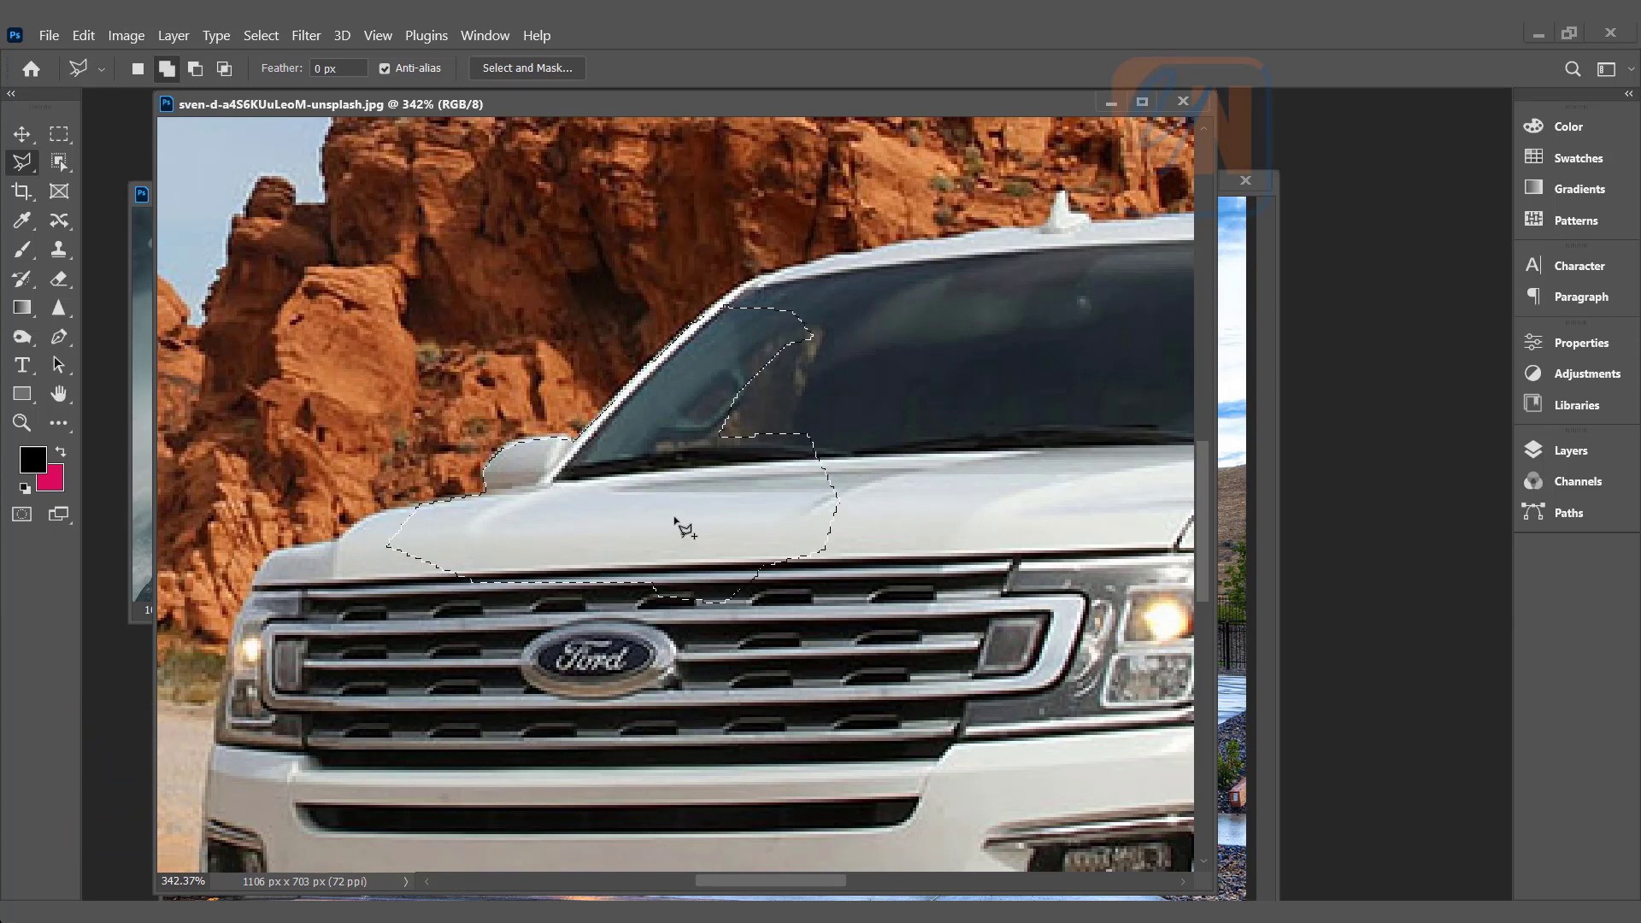
key(alt)
click(678, 513)
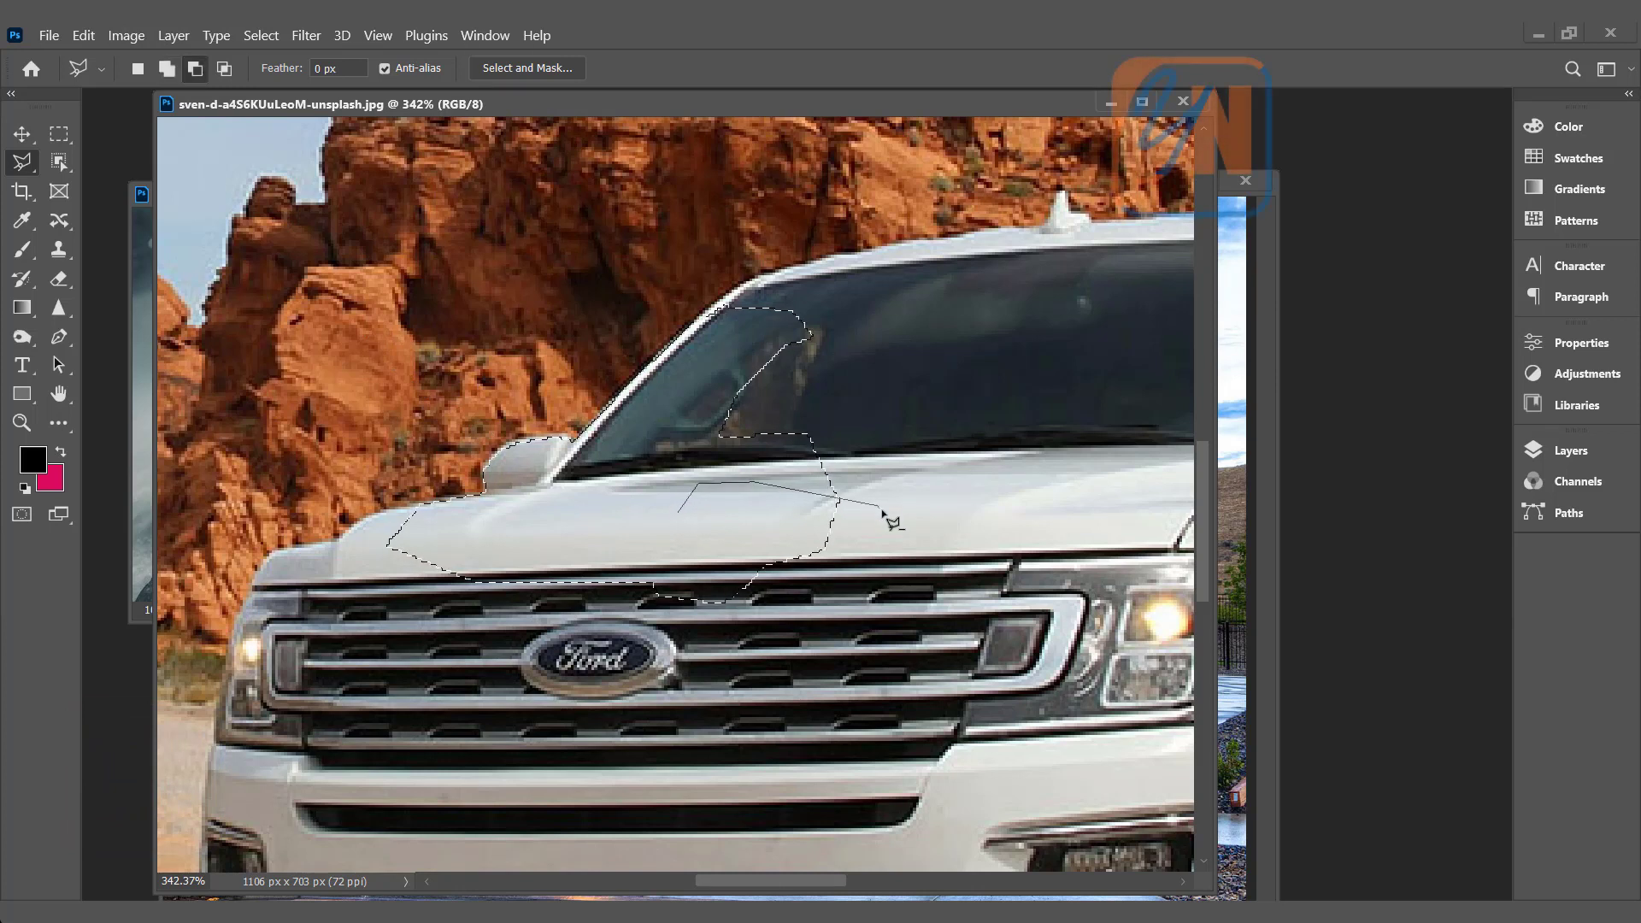
click(879, 507)
click(878, 598)
click(765, 663)
click(612, 648)
click(607, 584)
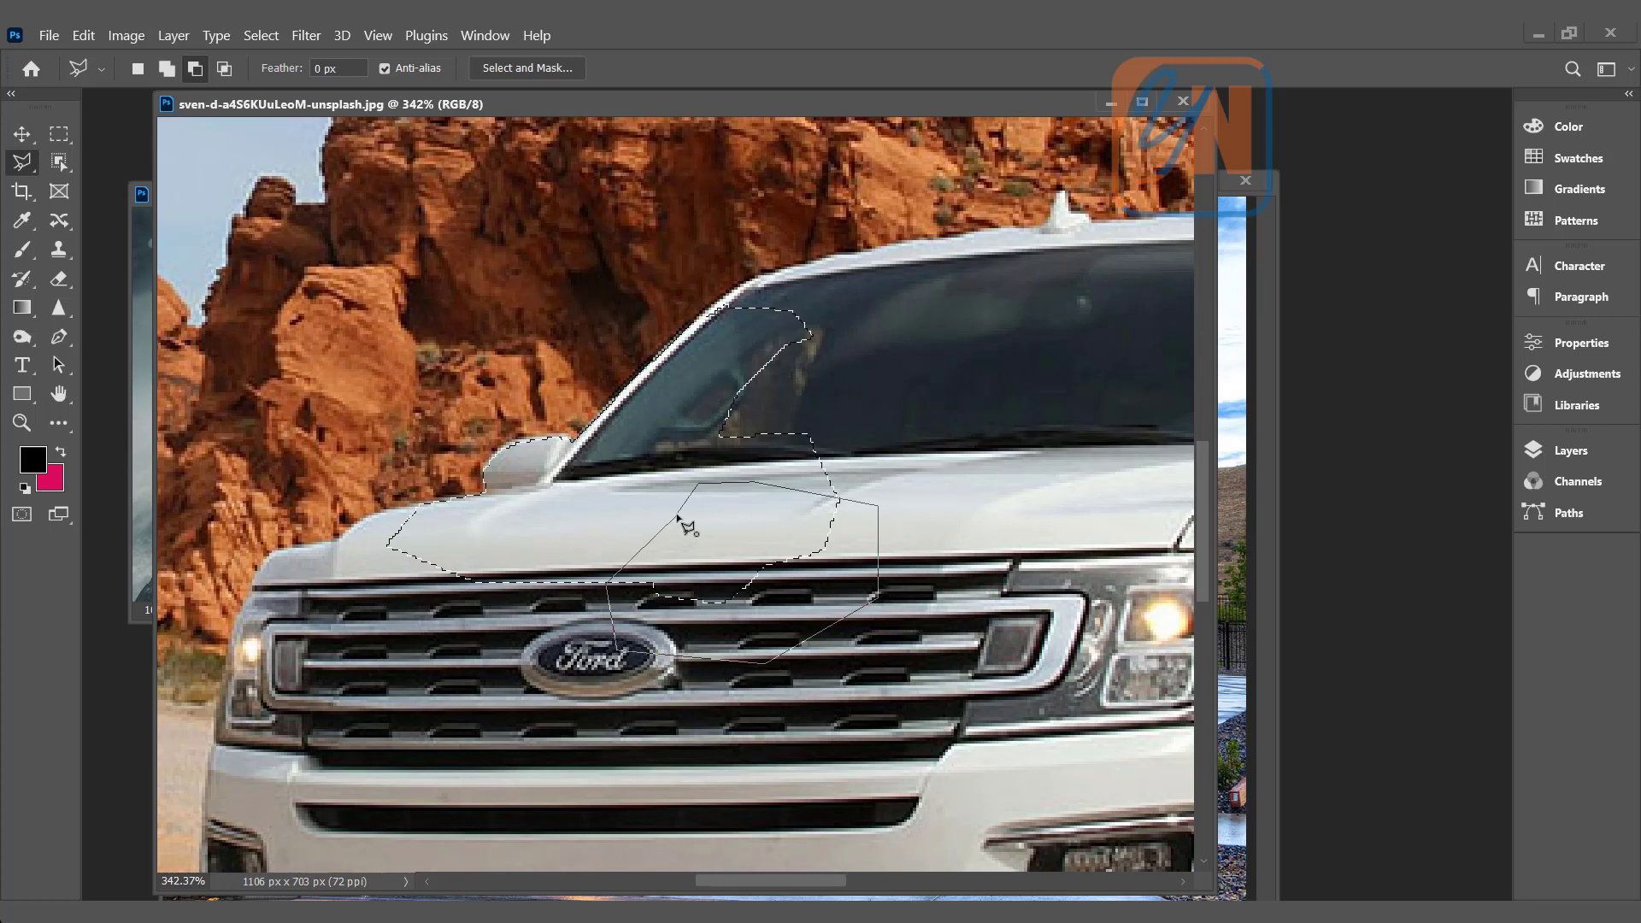
click(679, 516)
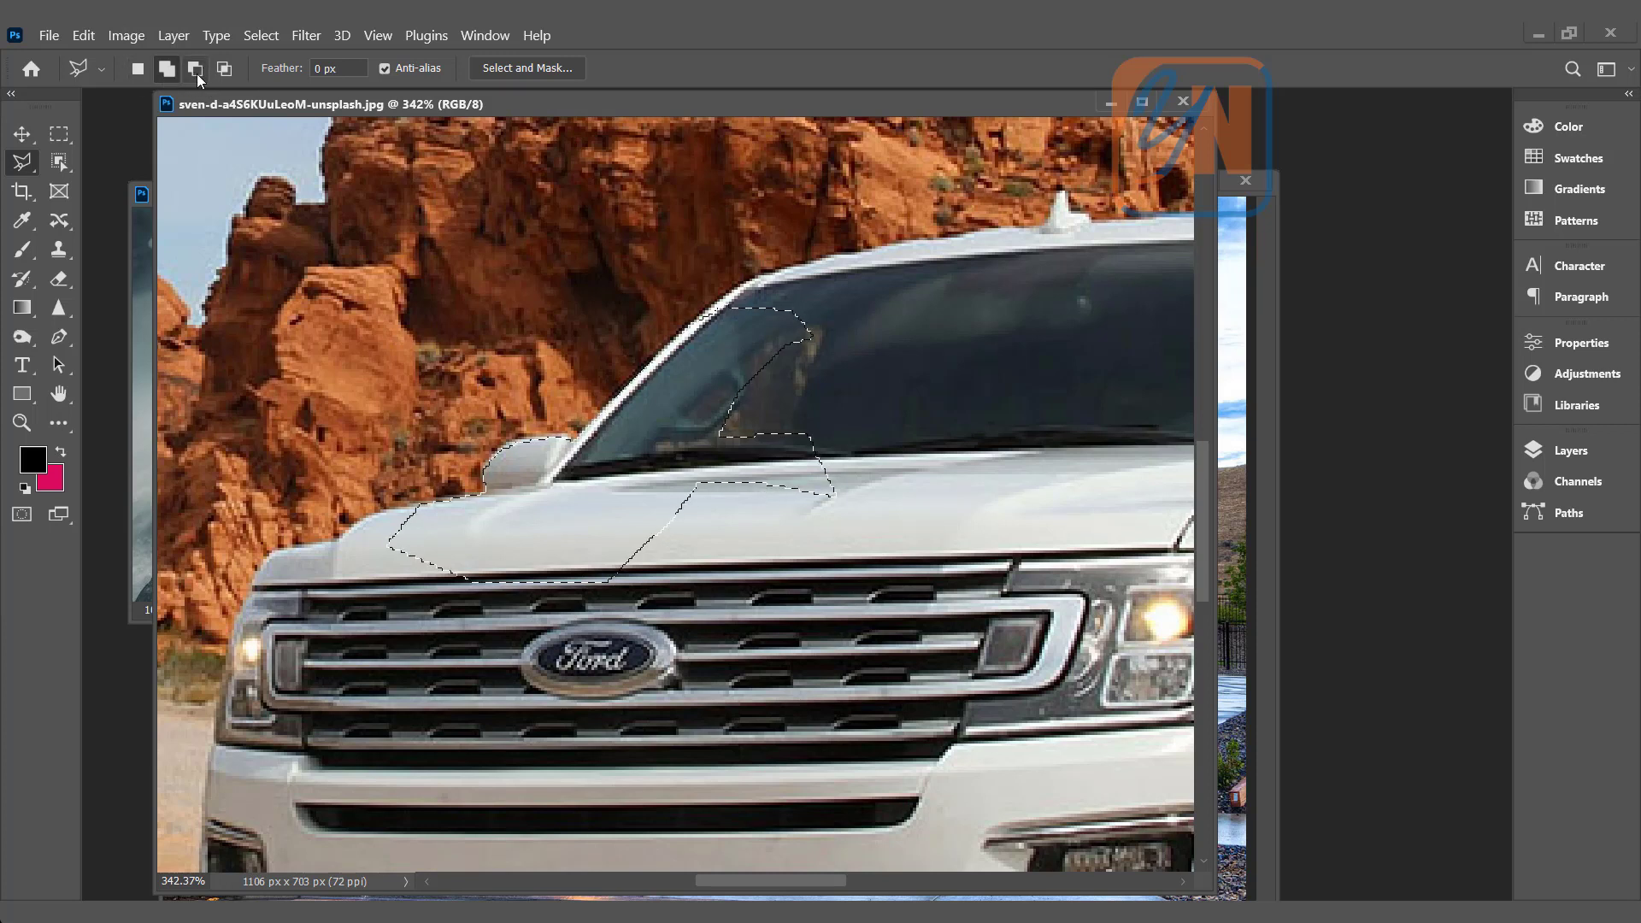
click(168, 70)
key(ctrl+d)
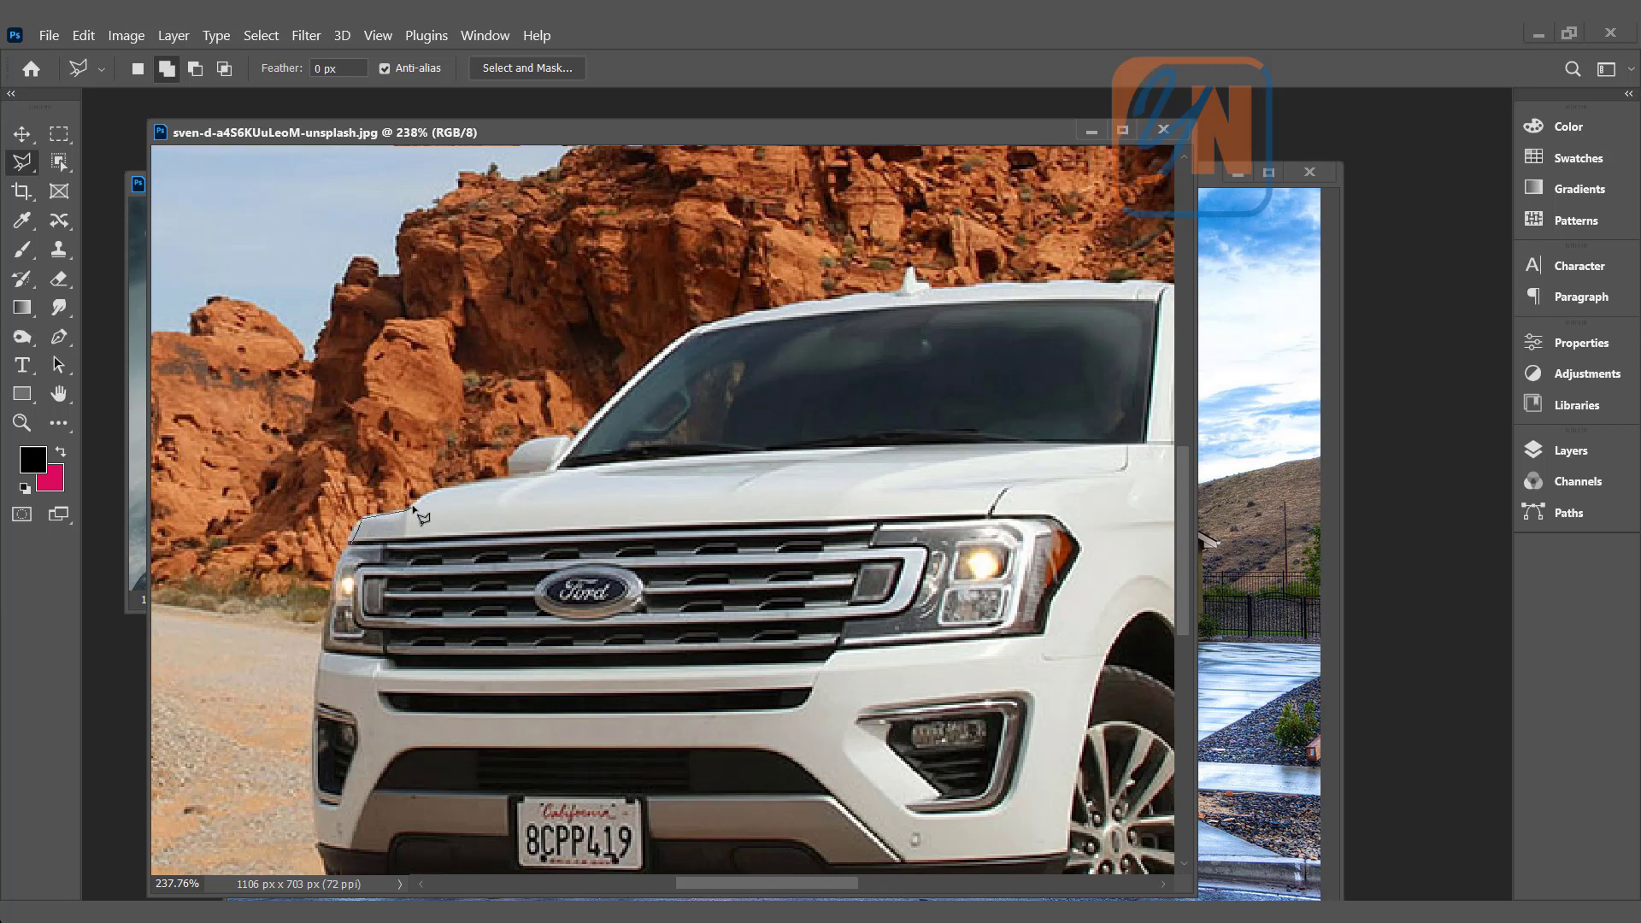
- Start a new Polygonal Lasso outline along the car's front hood edge and around the far side mirror
key(ctrl+plus)
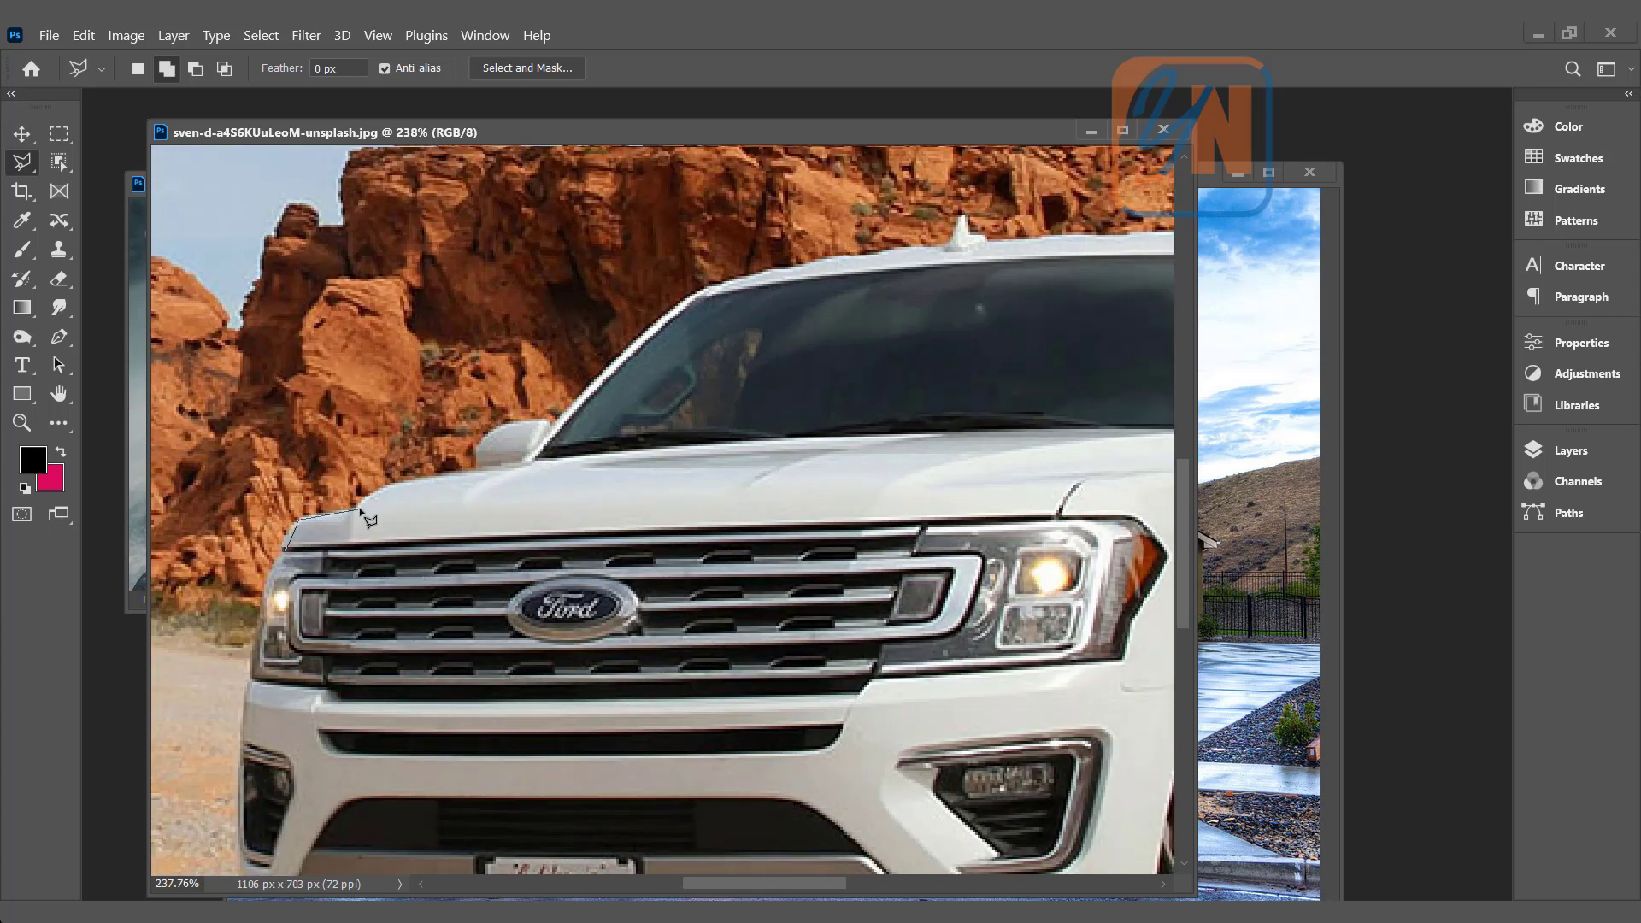
key(ctrl+plus)
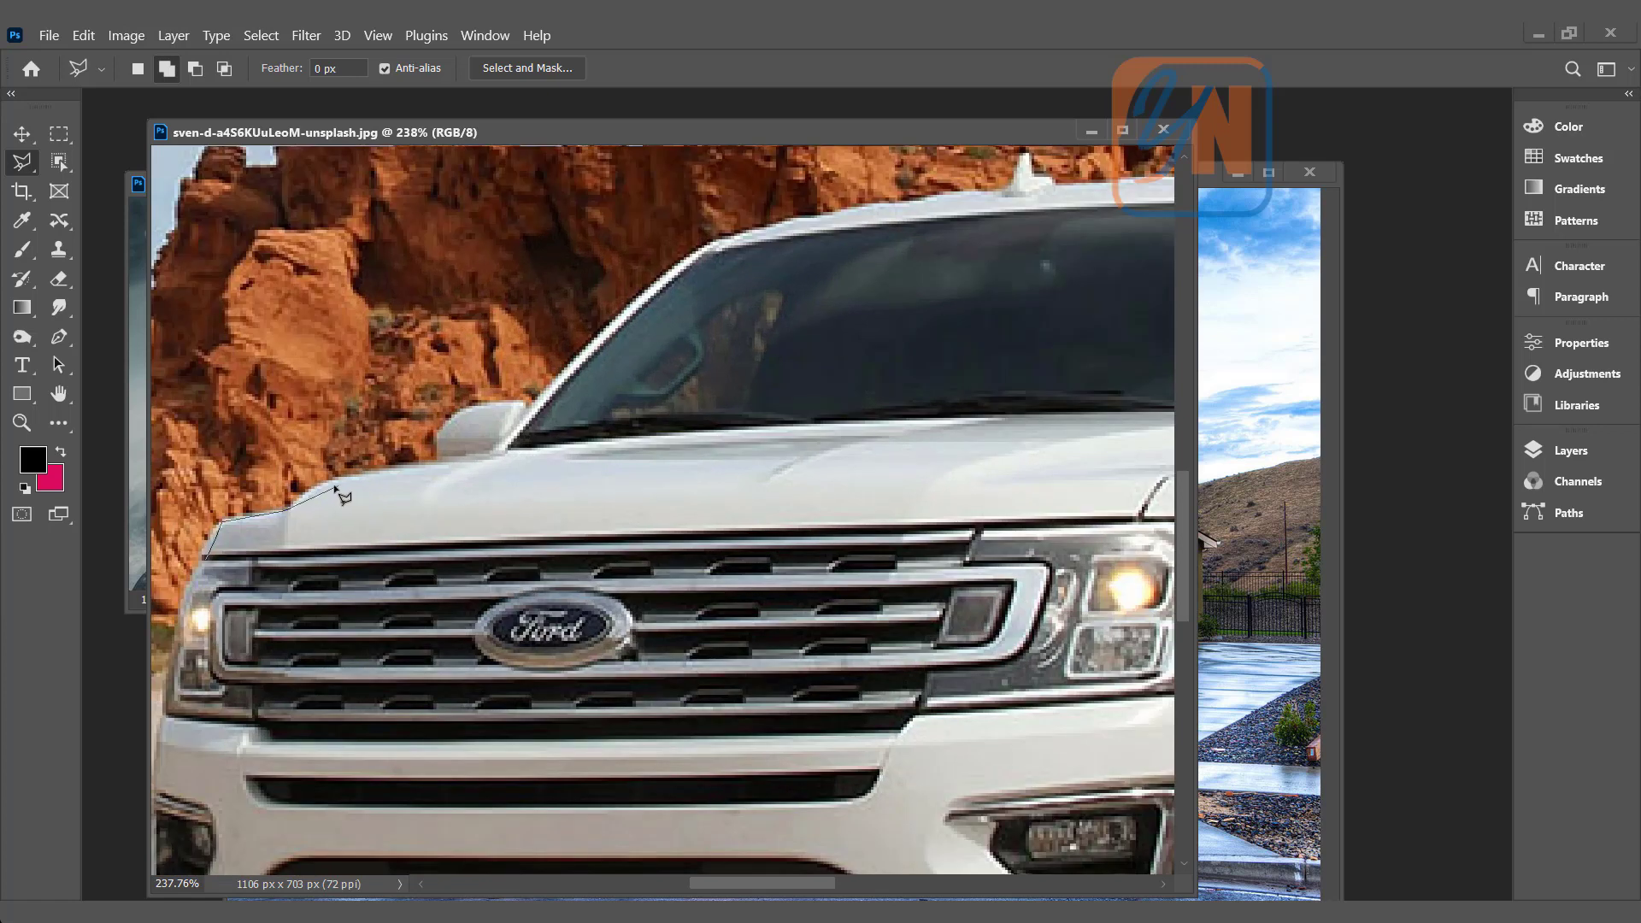
click(313, 492)
click(348, 479)
click(436, 463)
click(440, 434)
click(458, 417)
click(483, 405)
click(523, 403)
click(531, 408)
- Continue the Polygonal Lasso outline along the roof edge above the windshield and around the antenna
click(936, 197)
click(1011, 188)
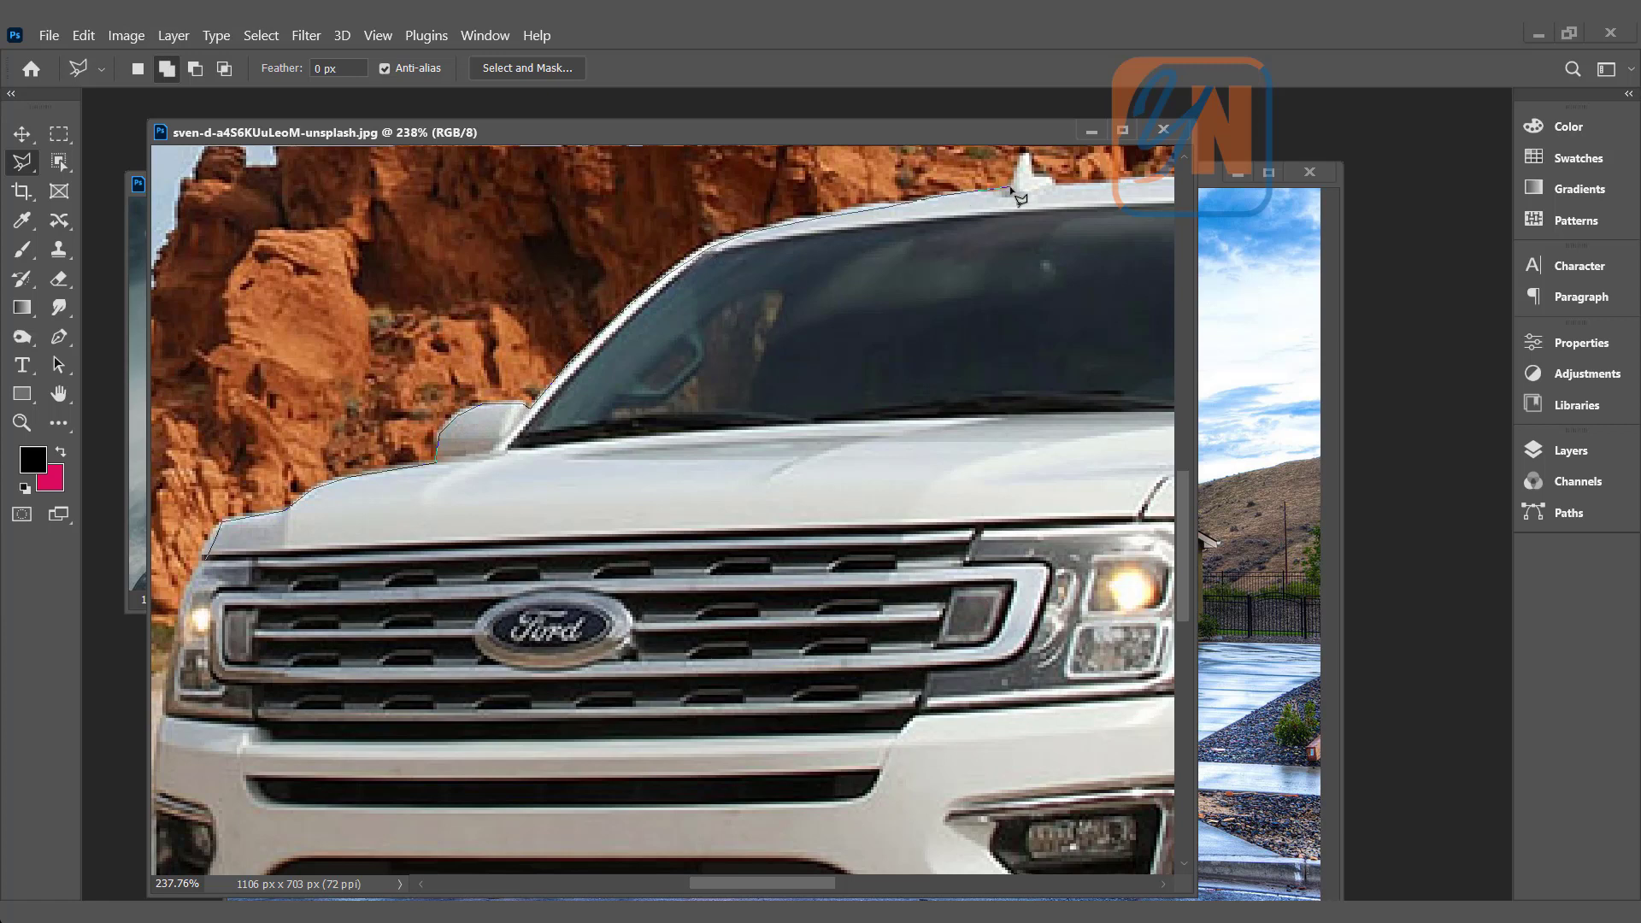
click(1020, 157)
click(1029, 154)
click(1032, 179)
click(1051, 179)
click(1055, 186)
mouse_move(1156, 188)
mouse_down()
mouse_move(498, 408)
mouse_move(689, 344)
mouse_up()
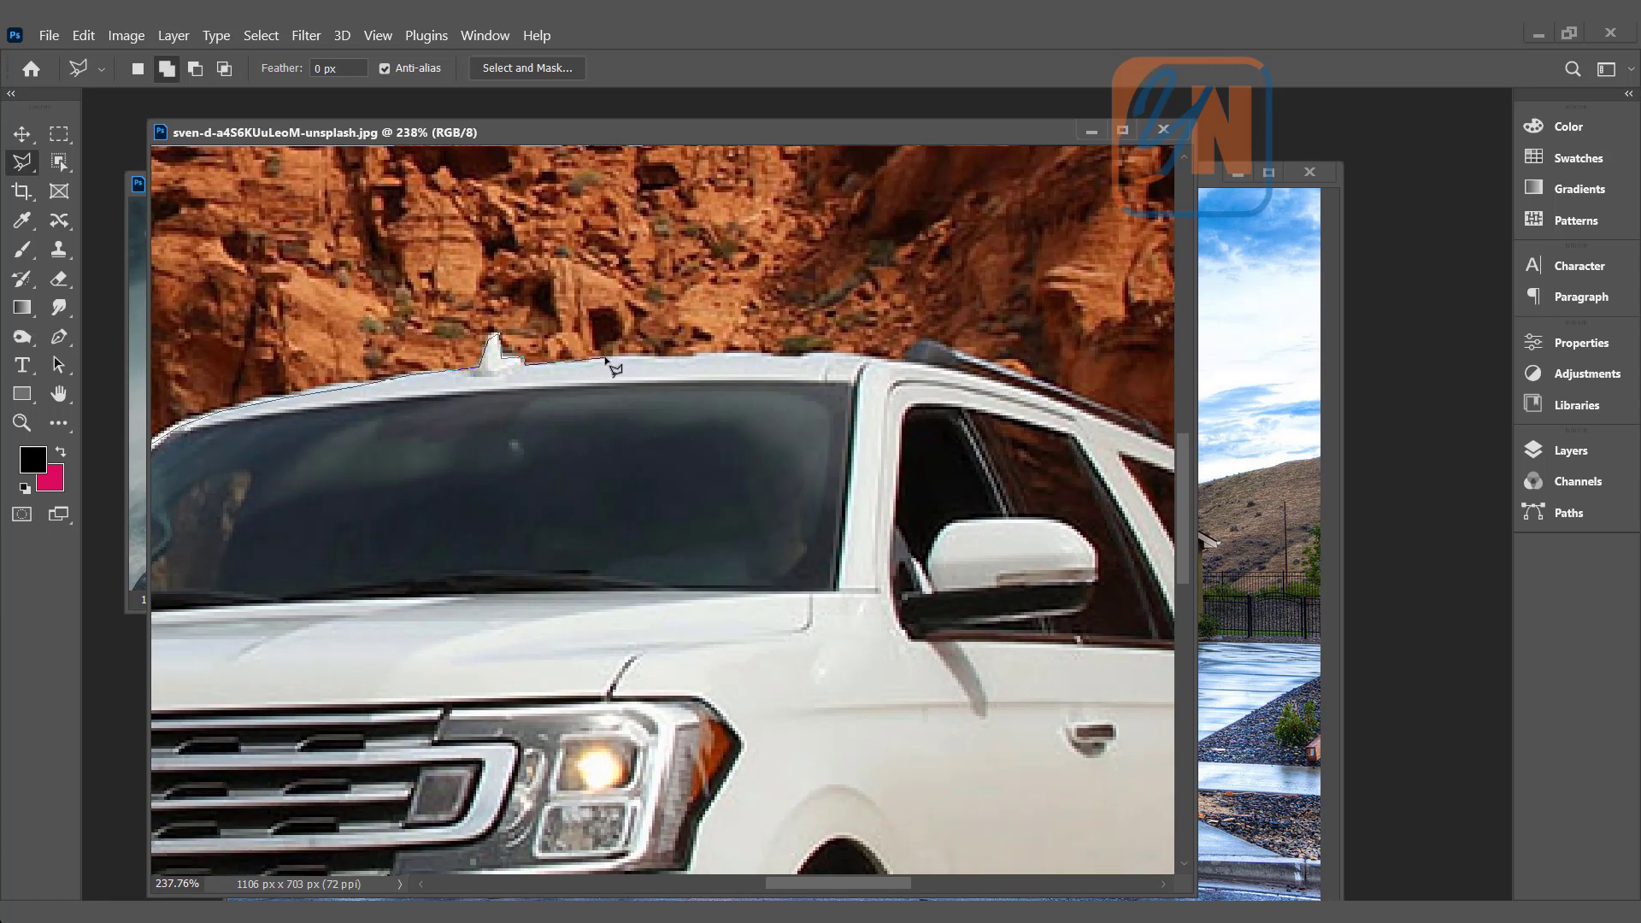
- Carry the lasso outline over the near-side roof rail to its rear end
click(954, 351)
mouse_move(1108, 404)
mouse_down()
mouse_move(893, 387)
mouse_move(816, 388)
mouse_up()
click(861, 407)
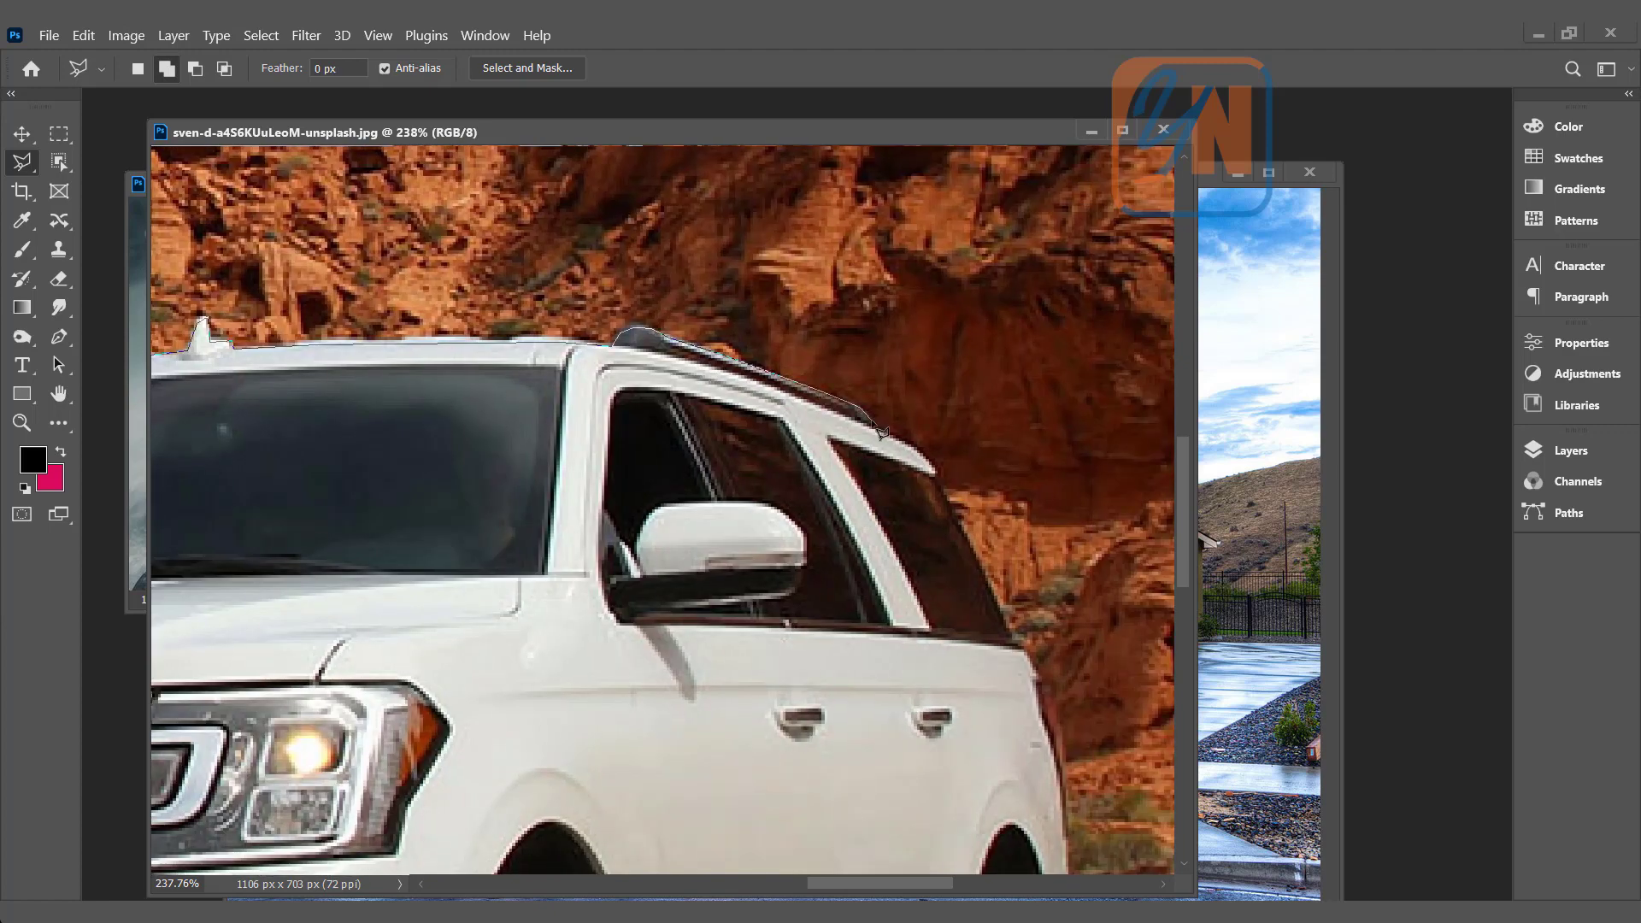
- Trace the car's rear edge from the roof down past the rear side window and taillight to the lower body
click(935, 471)
click(1014, 642)
click(1032, 652)
click(1041, 682)
click(1054, 693)
click(1063, 743)
click(1067, 816)
drag(989, 738, 975, 353)
click(1063, 516)
click(1062, 579)
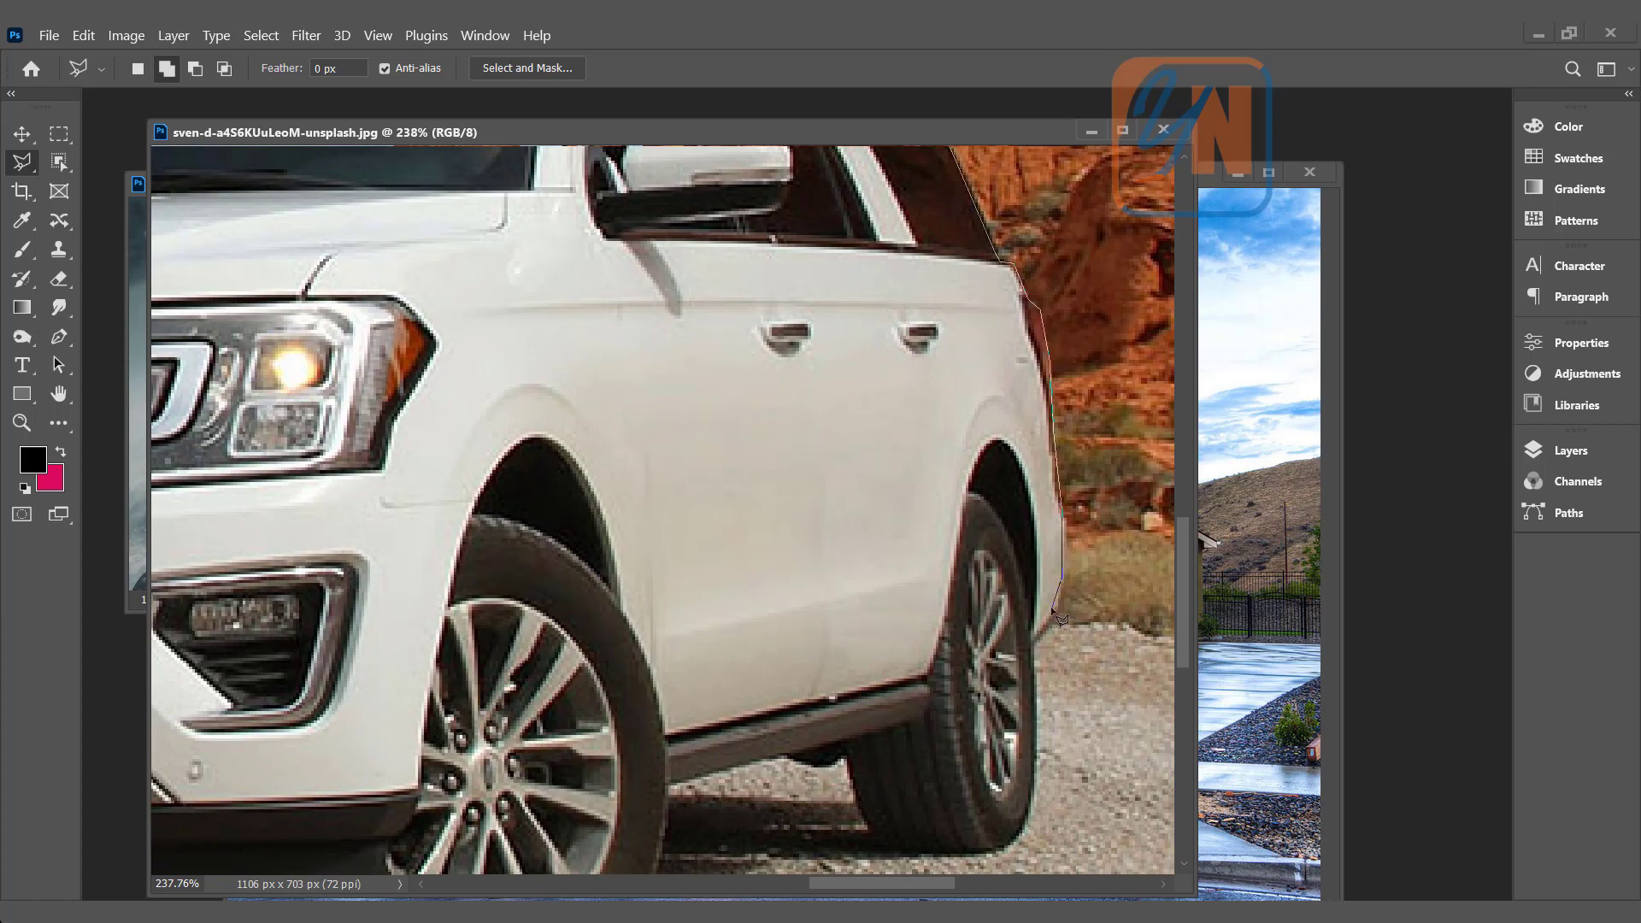
- Outline the rear bumper's lower edge and the rear tire down to the ground and back up its front side
click(1060, 601)
click(1034, 644)
click(1037, 717)
click(1036, 783)
click(1023, 829)
click(1002, 850)
click(972, 851)
click(887, 851)
click(876, 845)
click(866, 829)
click(854, 799)
click(846, 757)
- Trace the underside of the side sill from the rear tire to the near front tire
click(827, 767)
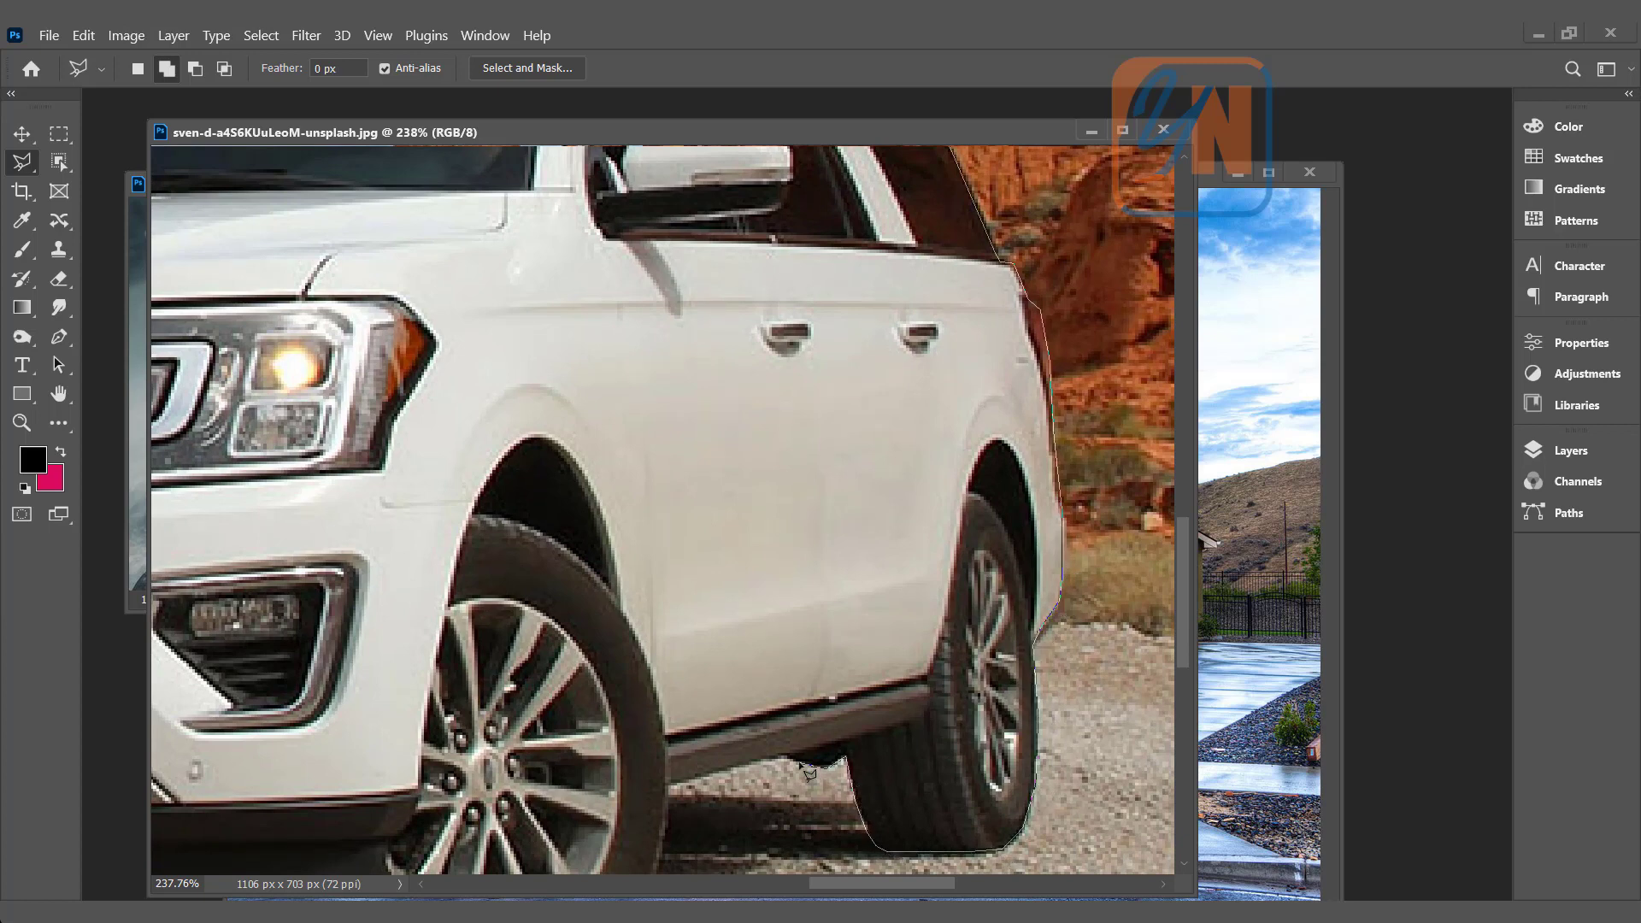
click(777, 755)
click(668, 784)
drag(703, 701, 805, 477)
click(763, 620)
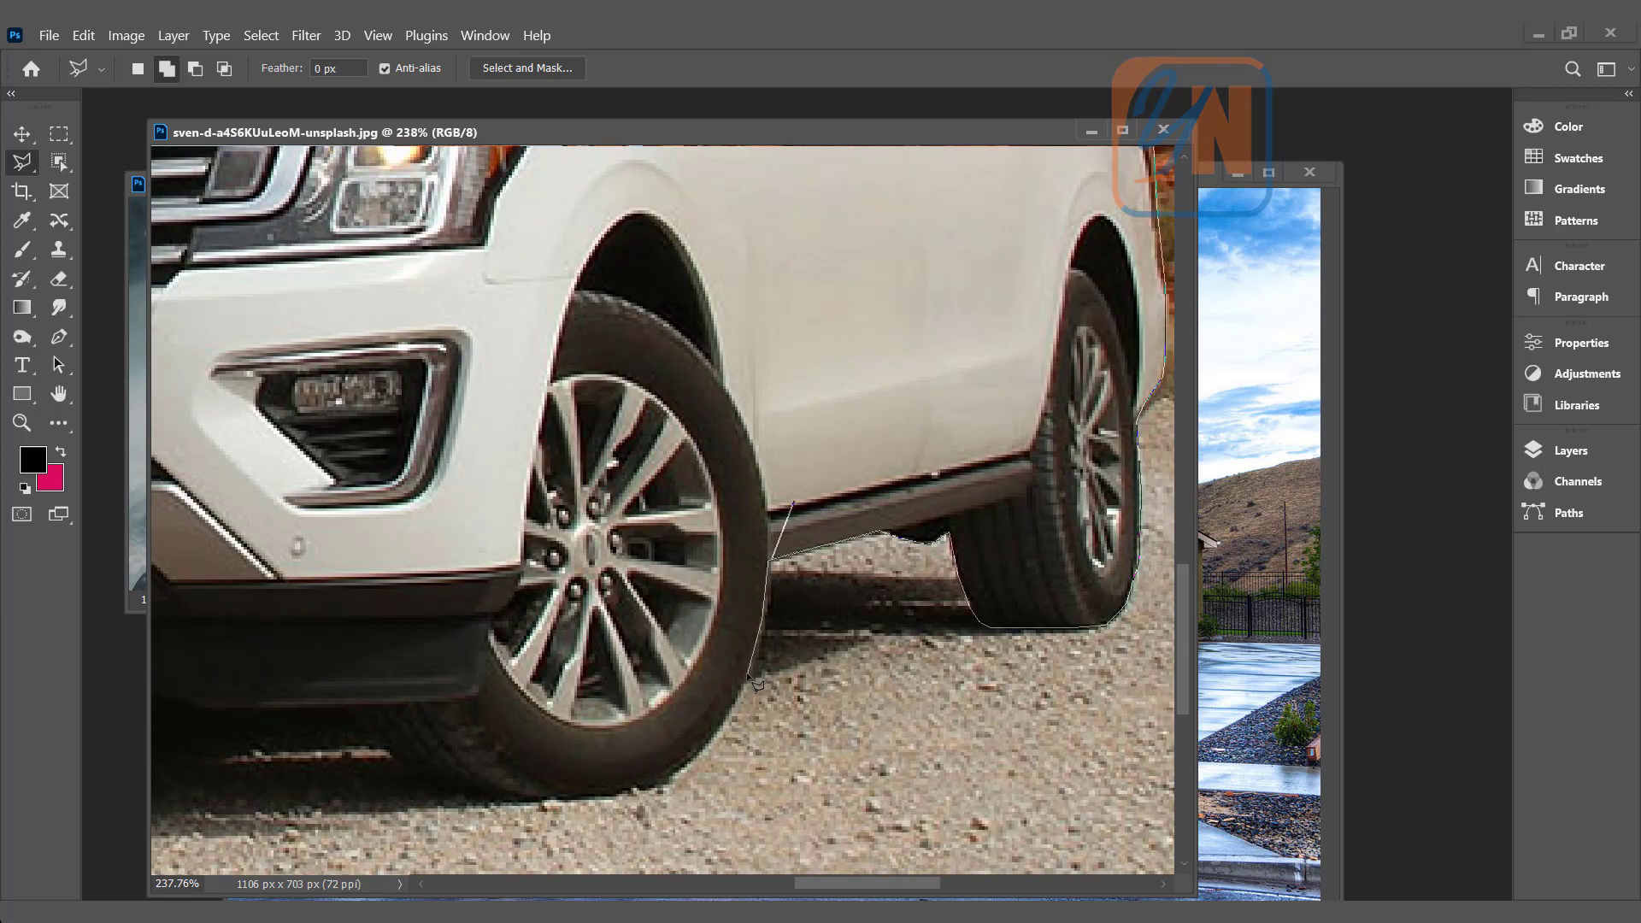
- Outline the near front tire around its ground contact and up to the underside of the front bumper
click(748, 675)
click(725, 724)
click(669, 777)
click(634, 788)
click(593, 797)
click(550, 800)
click(472, 796)
click(432, 785)
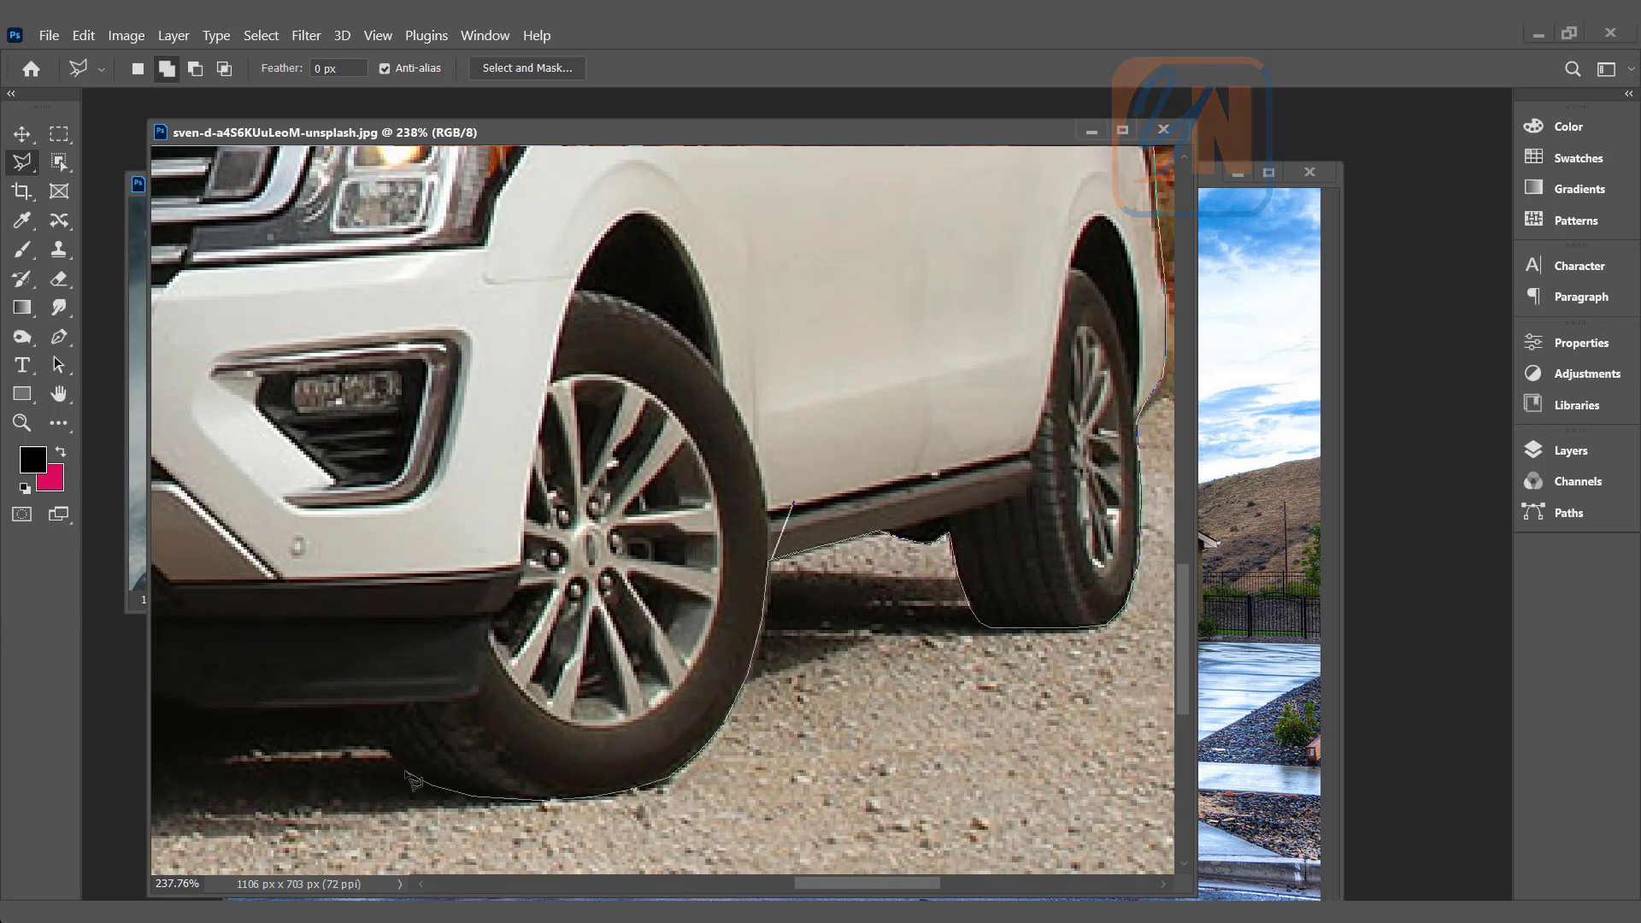
click(405, 770)
click(354, 724)
click(343, 710)
- Continue the outline beneath the front bumper, around the far front tire and up the bumper's outer edge
mouse_move(426, 656)
mouse_down()
mouse_move(1091, 561)
mouse_move(1104, 579)
mouse_up()
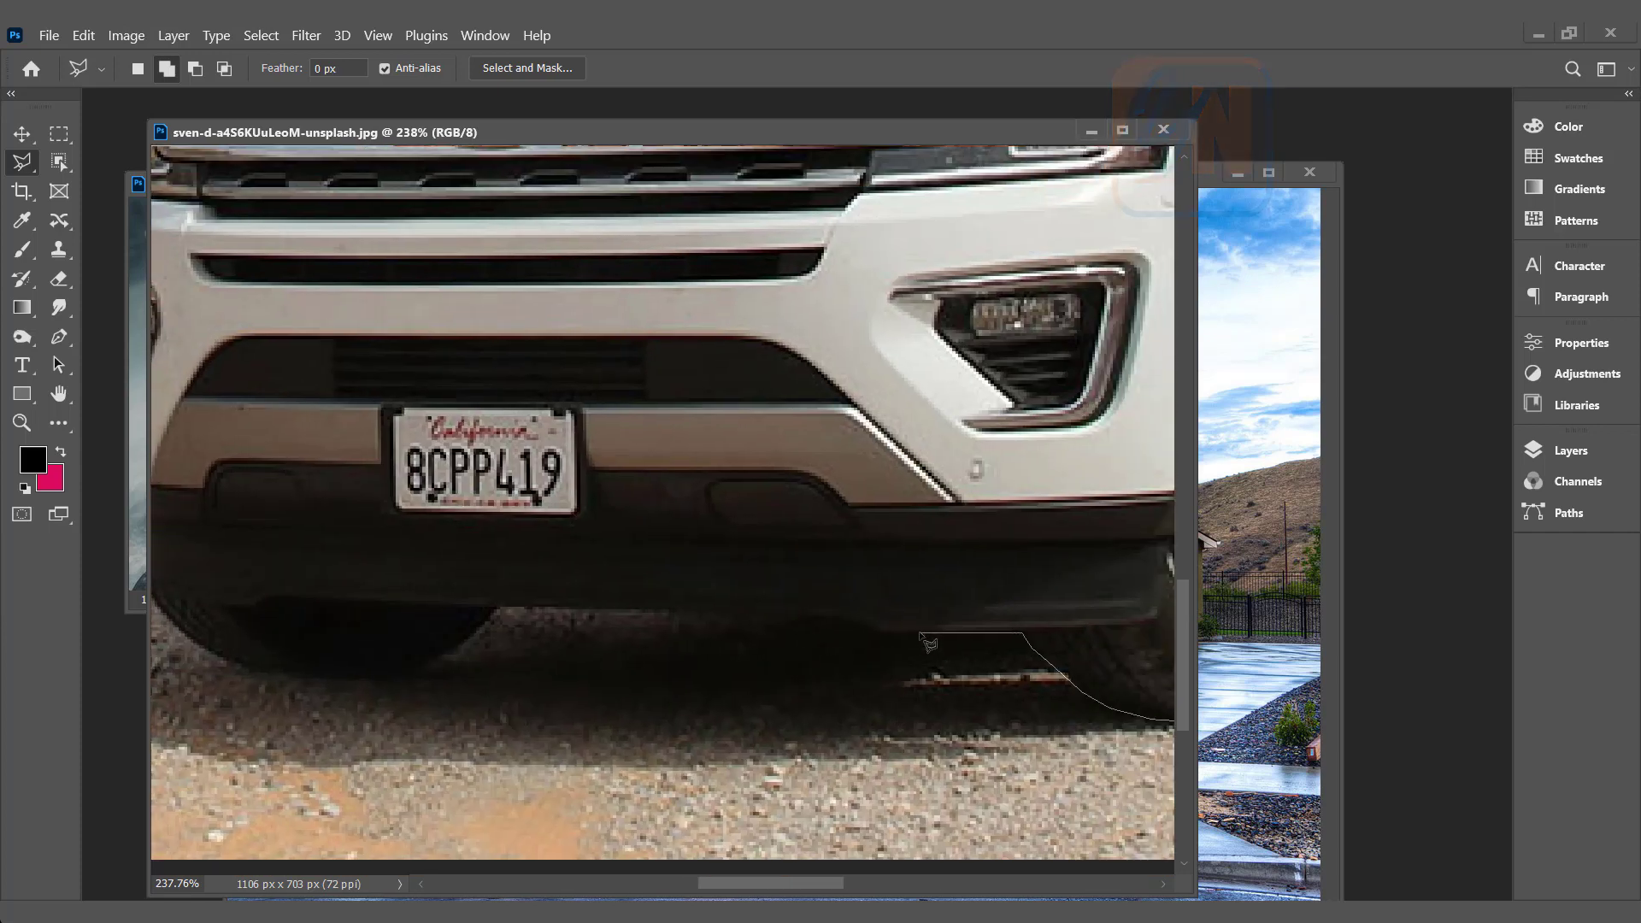
click(876, 633)
click(823, 612)
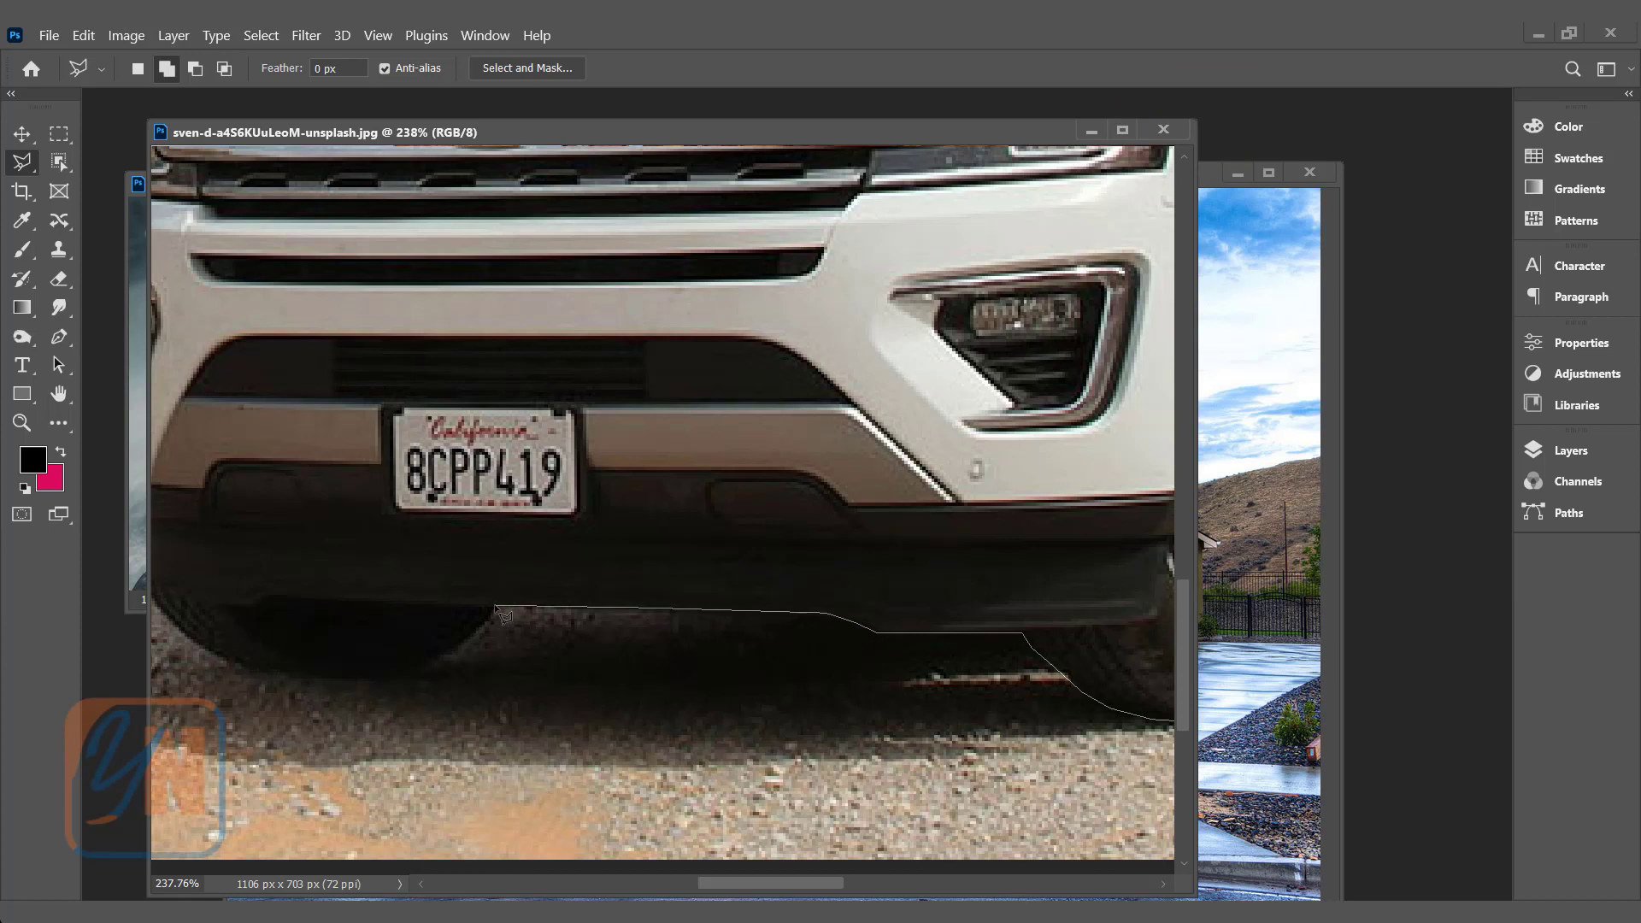
click(499, 607)
mouse_move(370, 675)
mouse_down()
mouse_move(284, 679)
mouse_move(186, 610)
mouse_move(171, 607)
mouse_move(186, 631)
mouse_move(167, 622)
mouse_move(257, 672)
mouse_move(181, 624)
mouse_move(496, 700)
mouse_move(433, 671)
mouse_move(446, 680)
mouse_move(369, 555)
mouse_move(348, 432)
mouse_move(361, 324)
mouse_up()
click(354, 313)
click(355, 261)
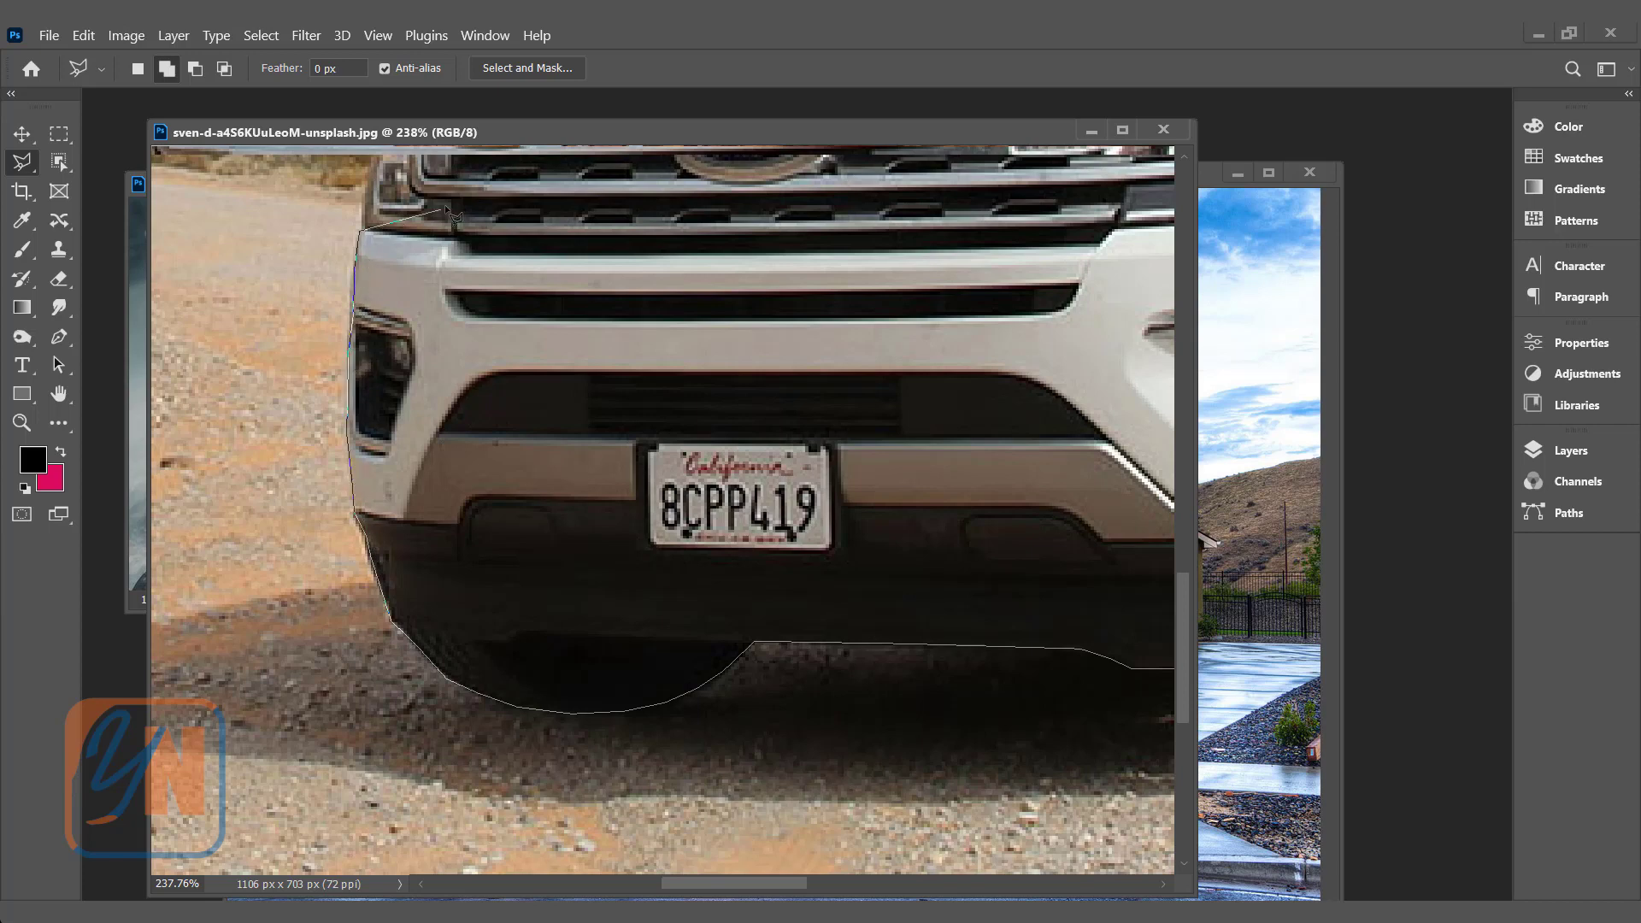
- Trace past the far headlight and close the outline at the front hood corner to select the whole car
drag(447, 210, 467, 626)
click(385, 597)
click(397, 542)
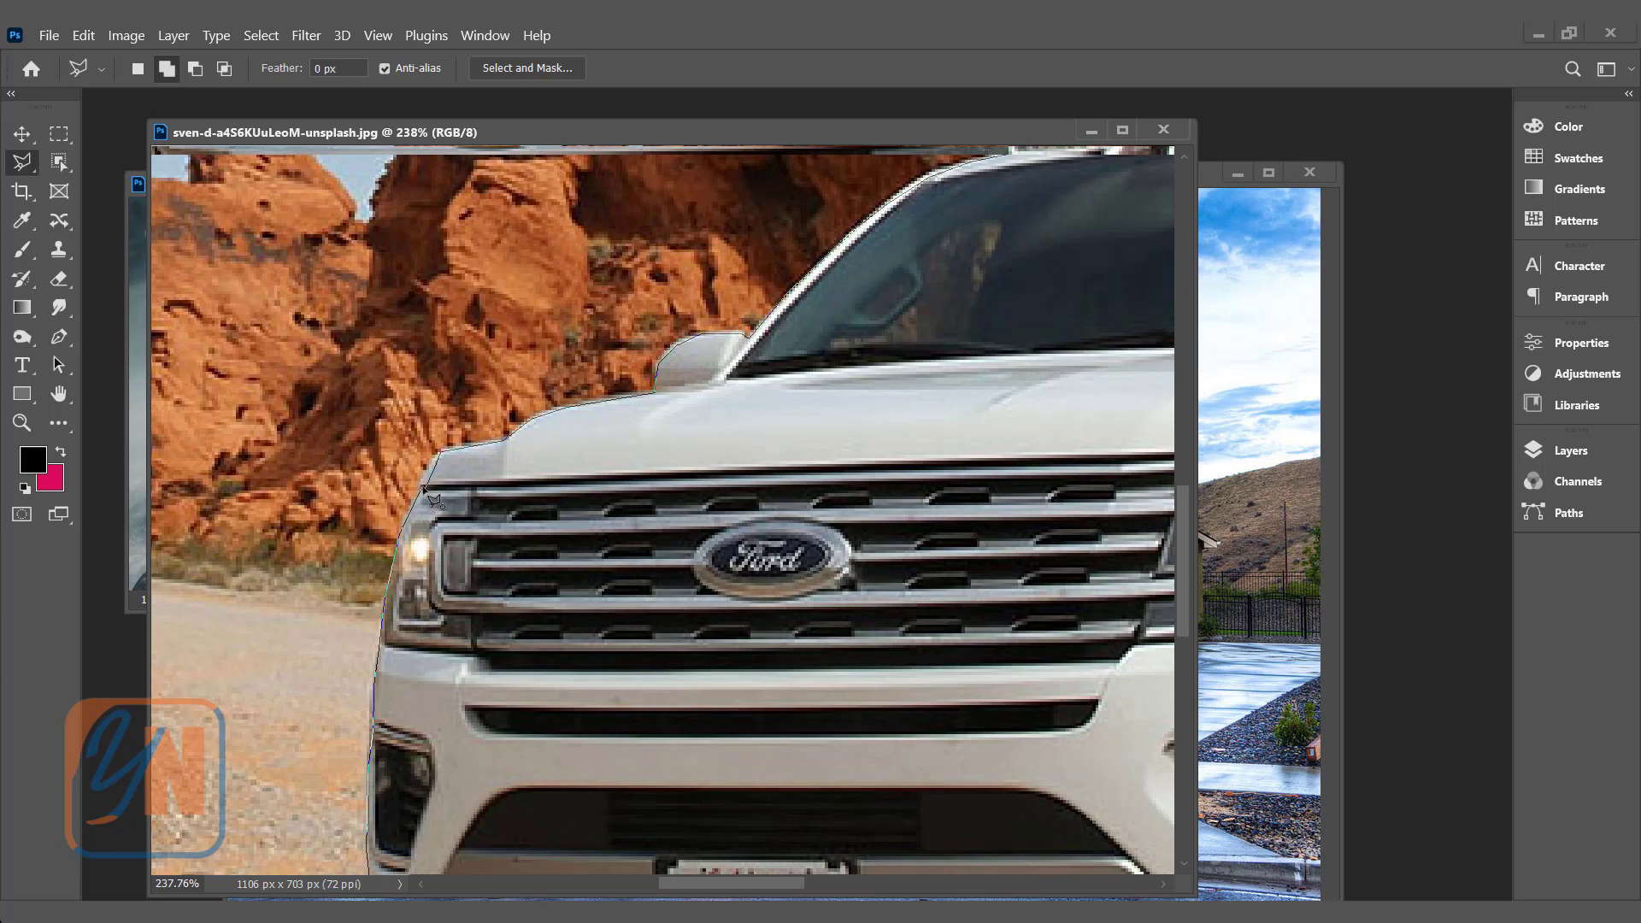
click(432, 499)
scroll(429, 522, down, 2)
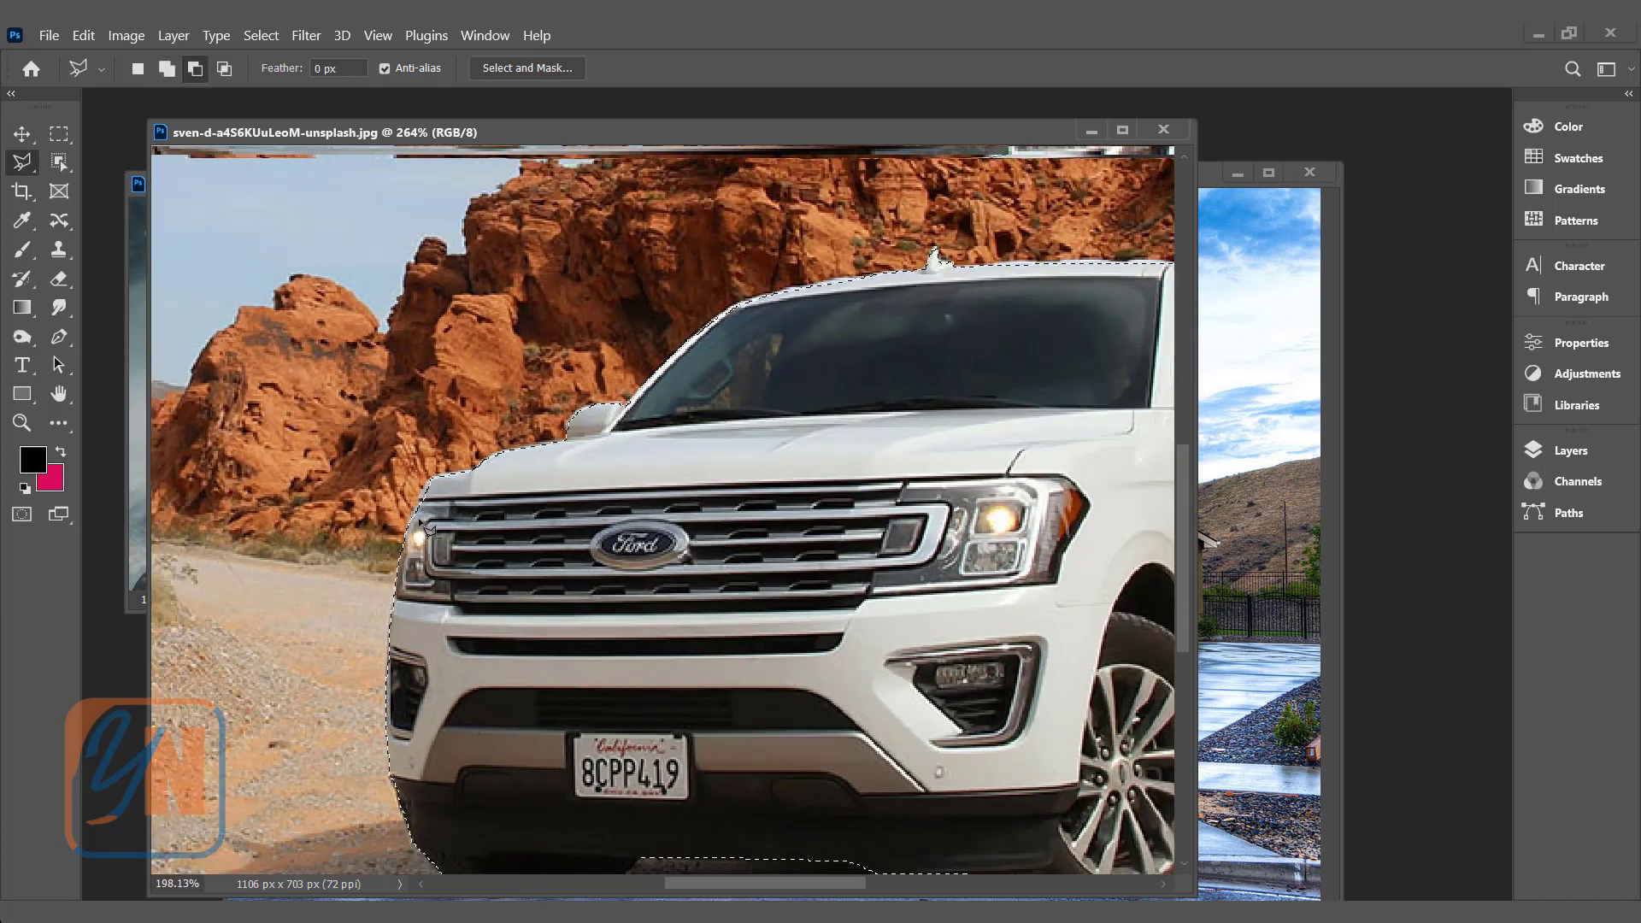
scroll(430, 528, down, 3)
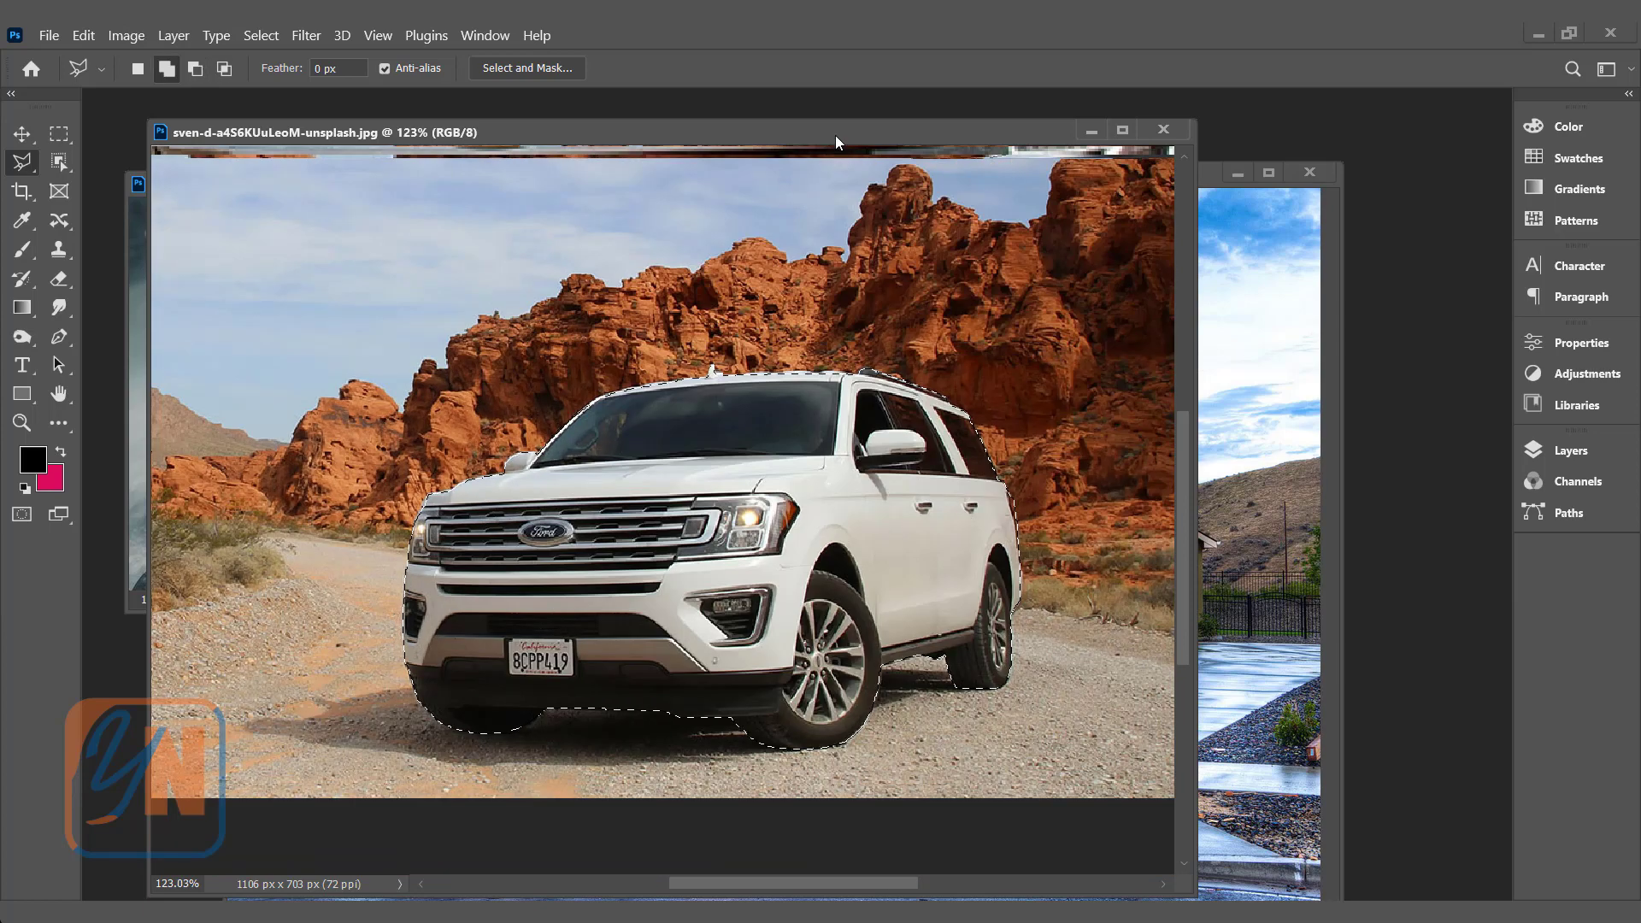
- Use the Move tool to transfer the selected car from the desert photo into the house photo
drag(836, 141, 749, 154)
click(85, 35)
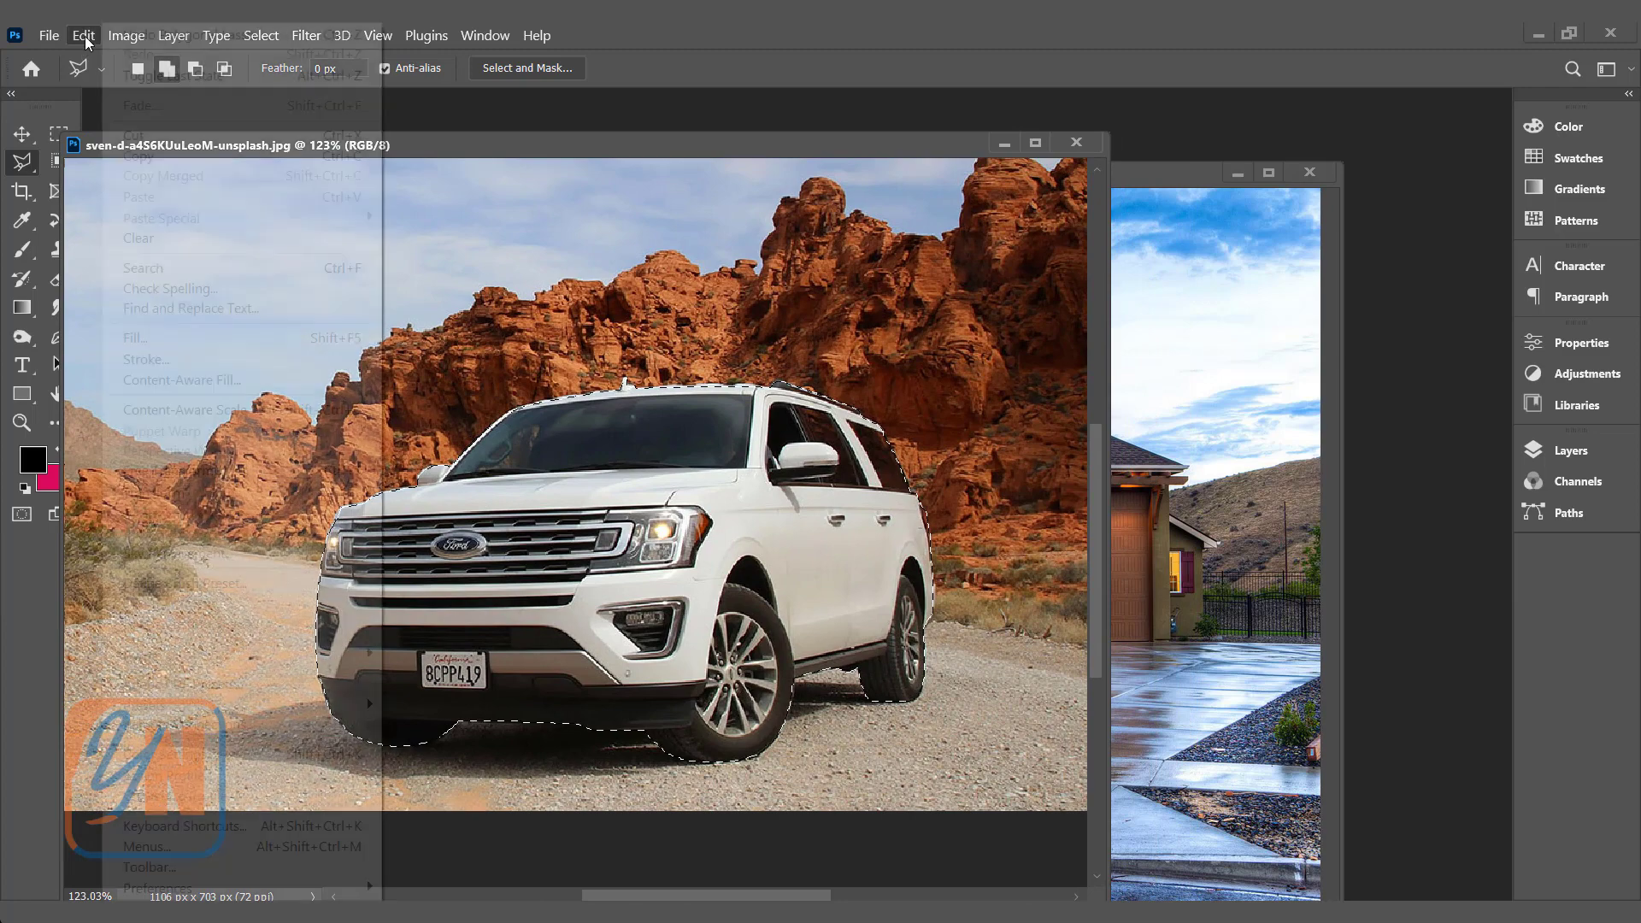
click(650, 140)
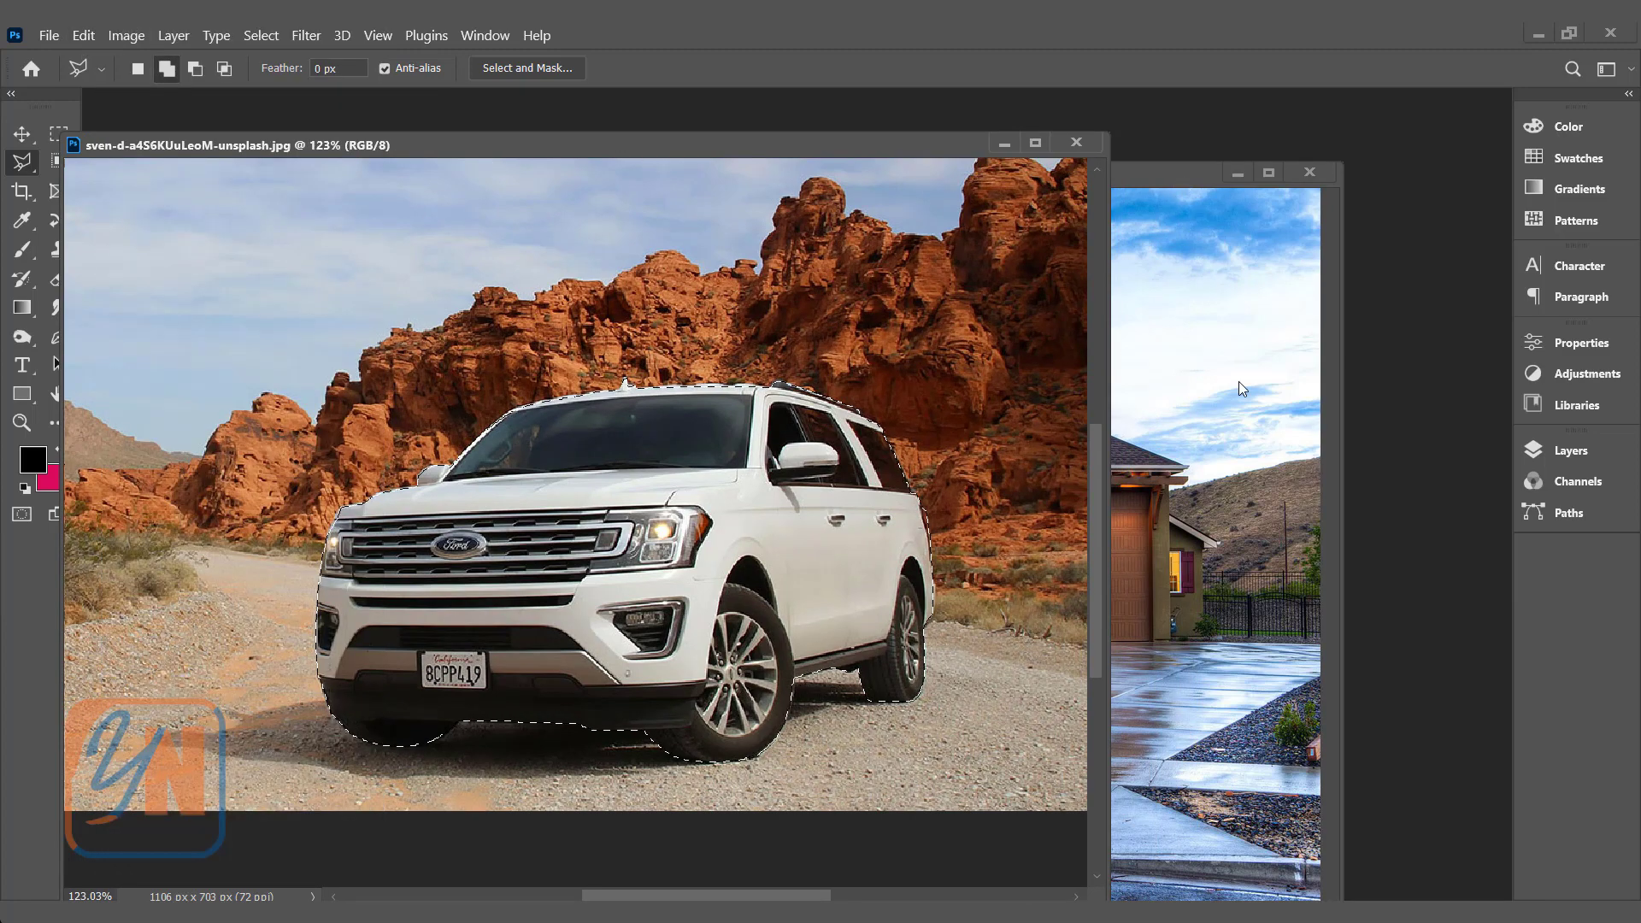
click(21, 134)
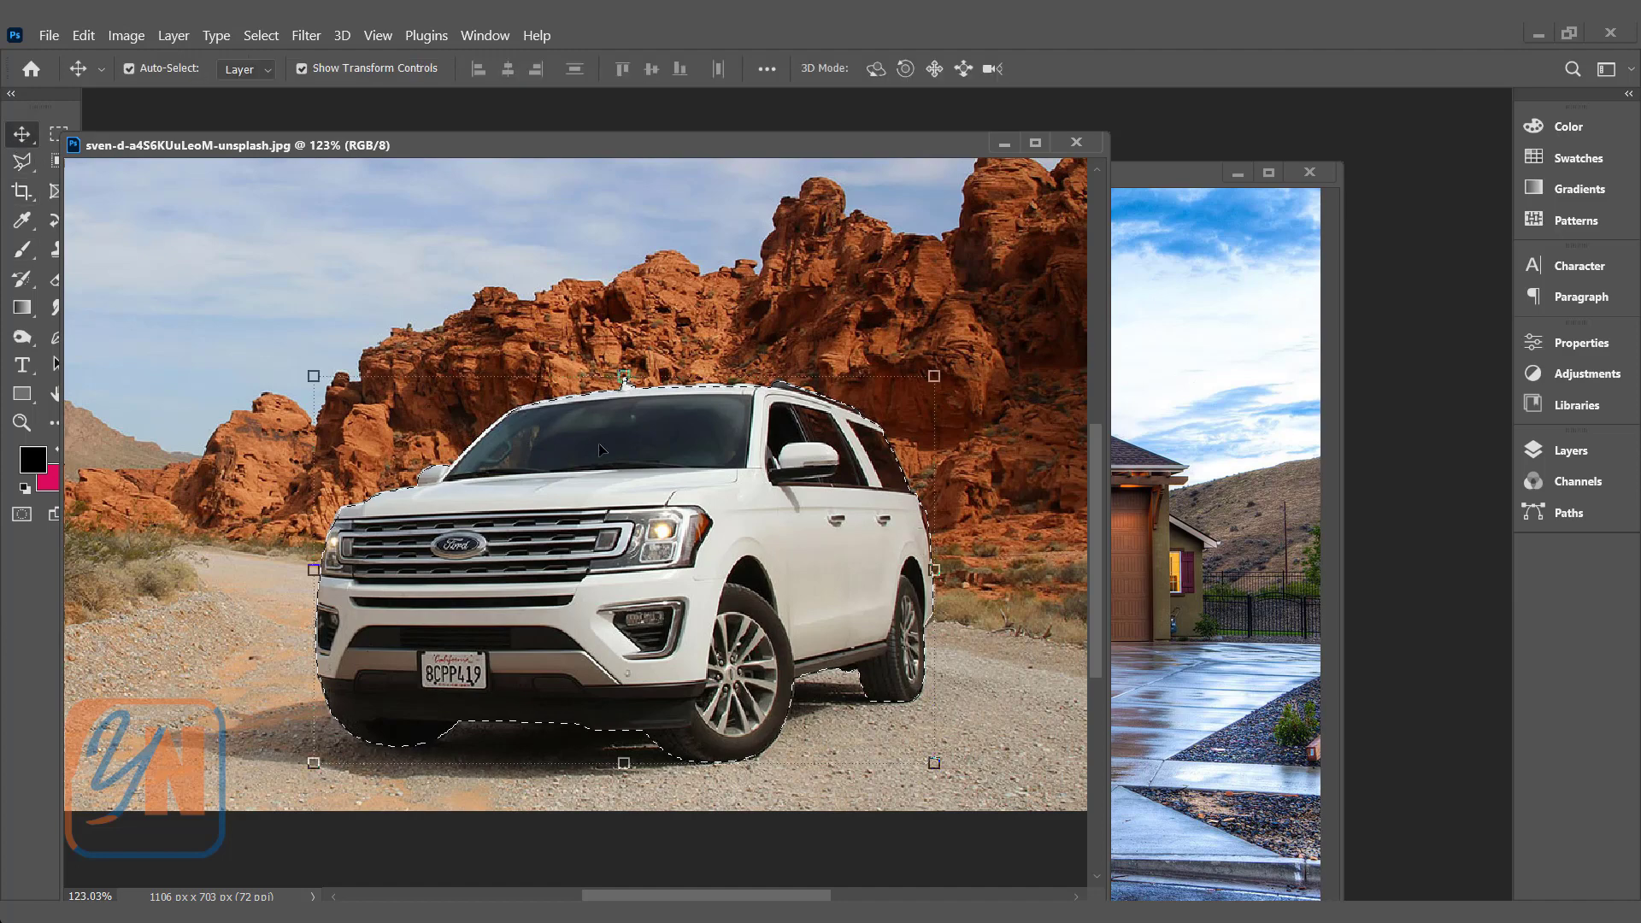
drag(601, 451, 1130, 649)
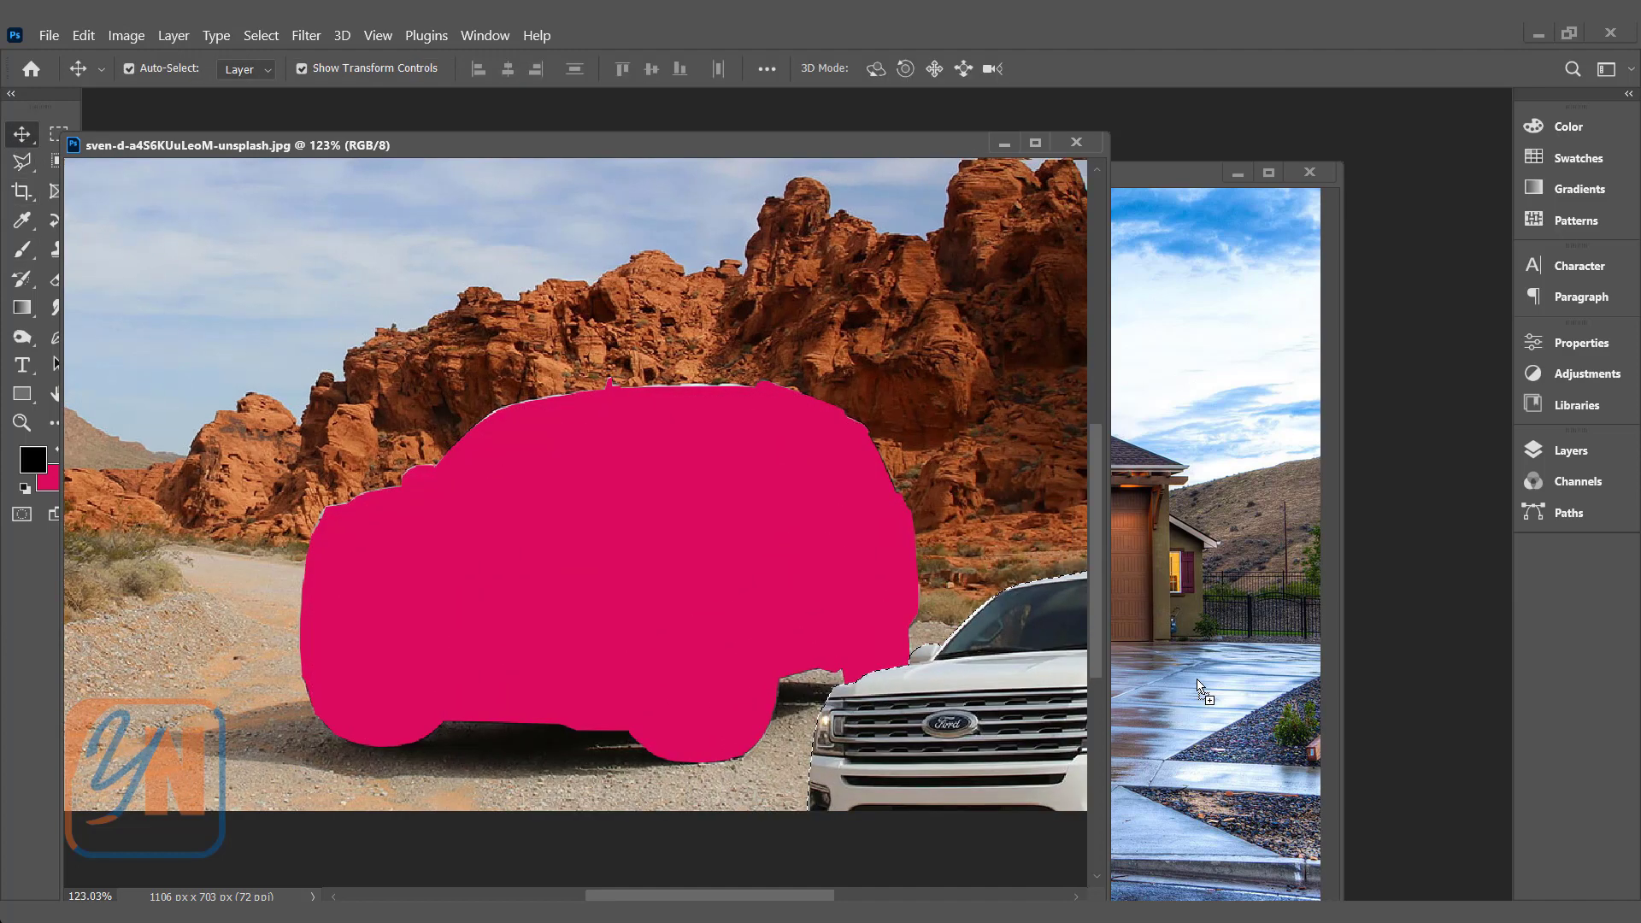
- Scale the car to 72.37% and place it on the driveway in front of the garage
drag(1200, 689, 941, 635)
drag(694, 484, 778, 594)
drag(1075, 683, 1114, 640)
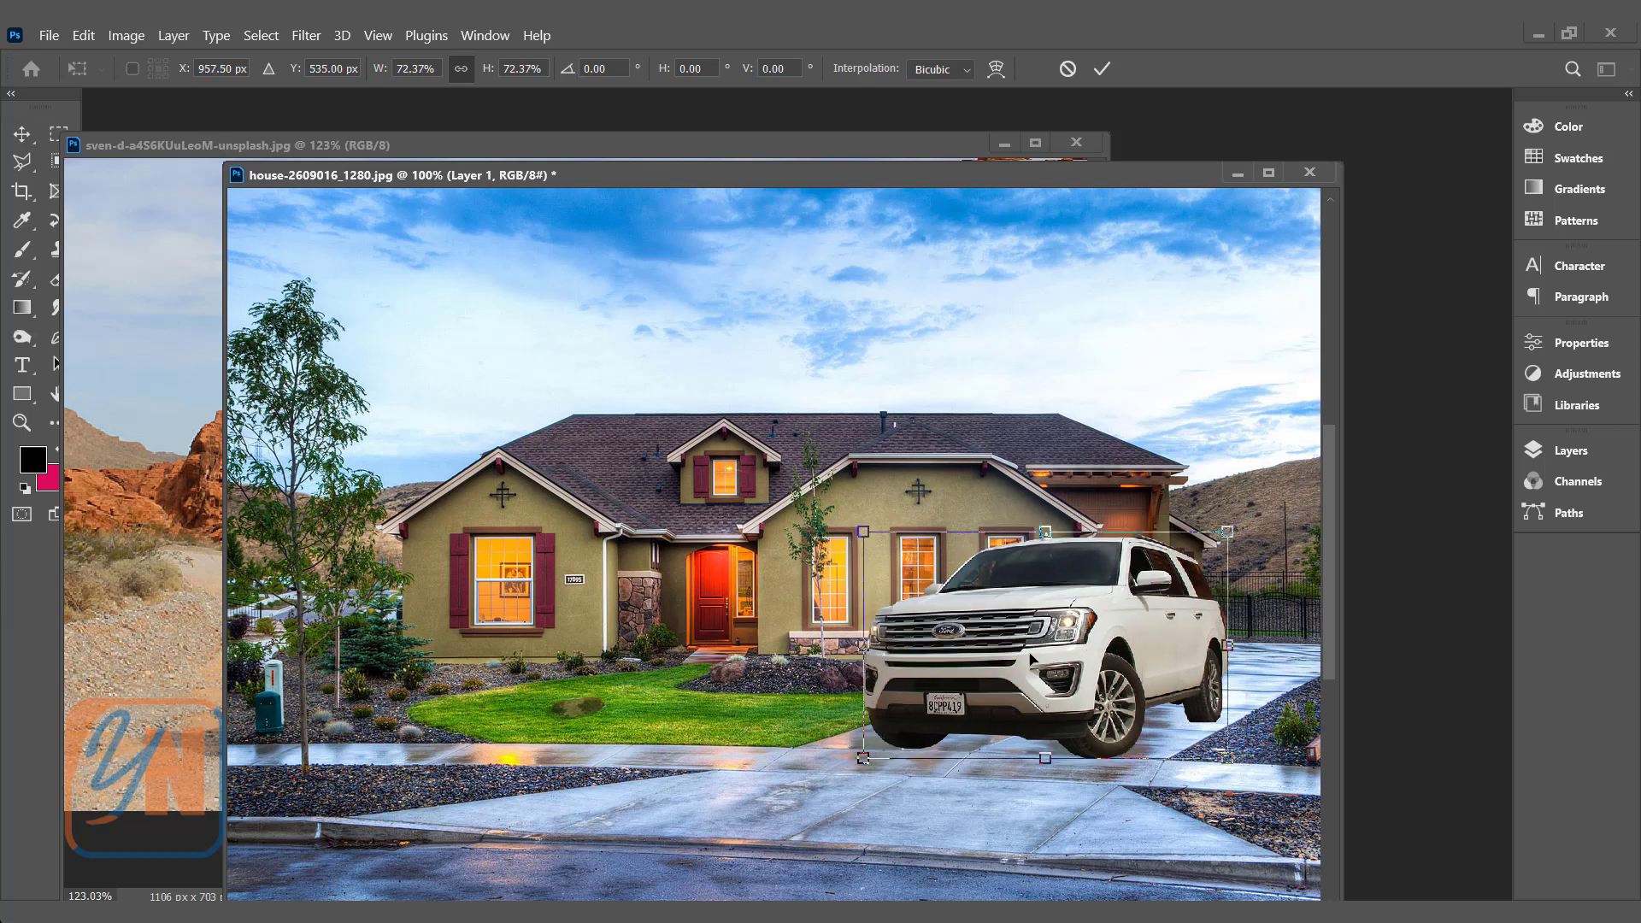
key(Return)
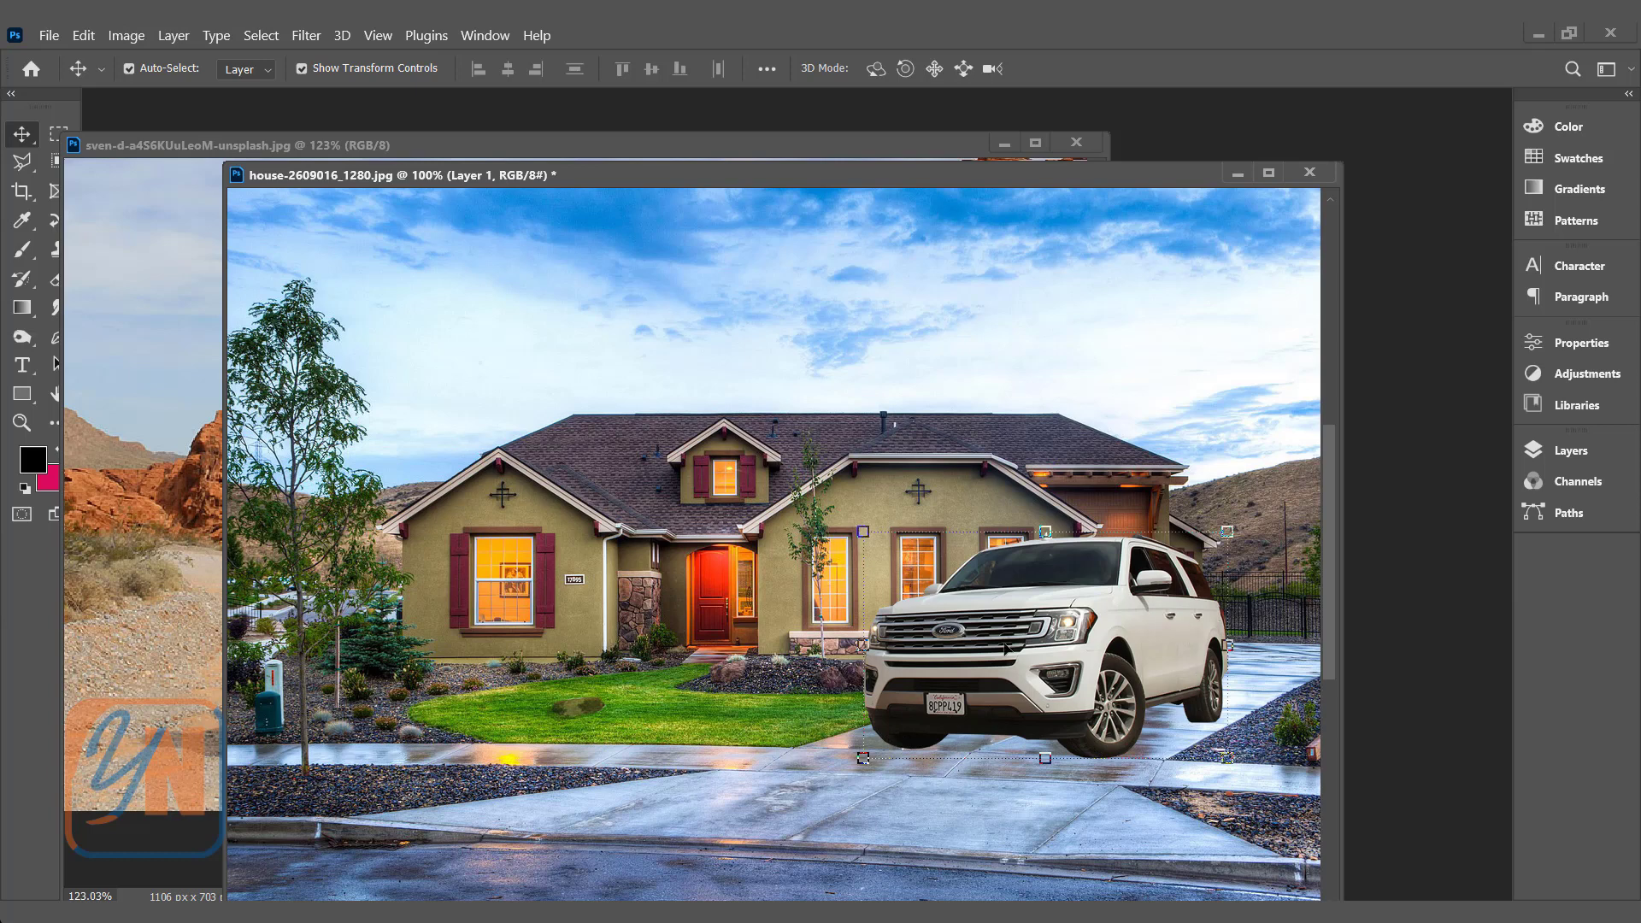
- Check the desert photo, return to the house photo, and apply Auto Tone to the car layer
click(174, 397)
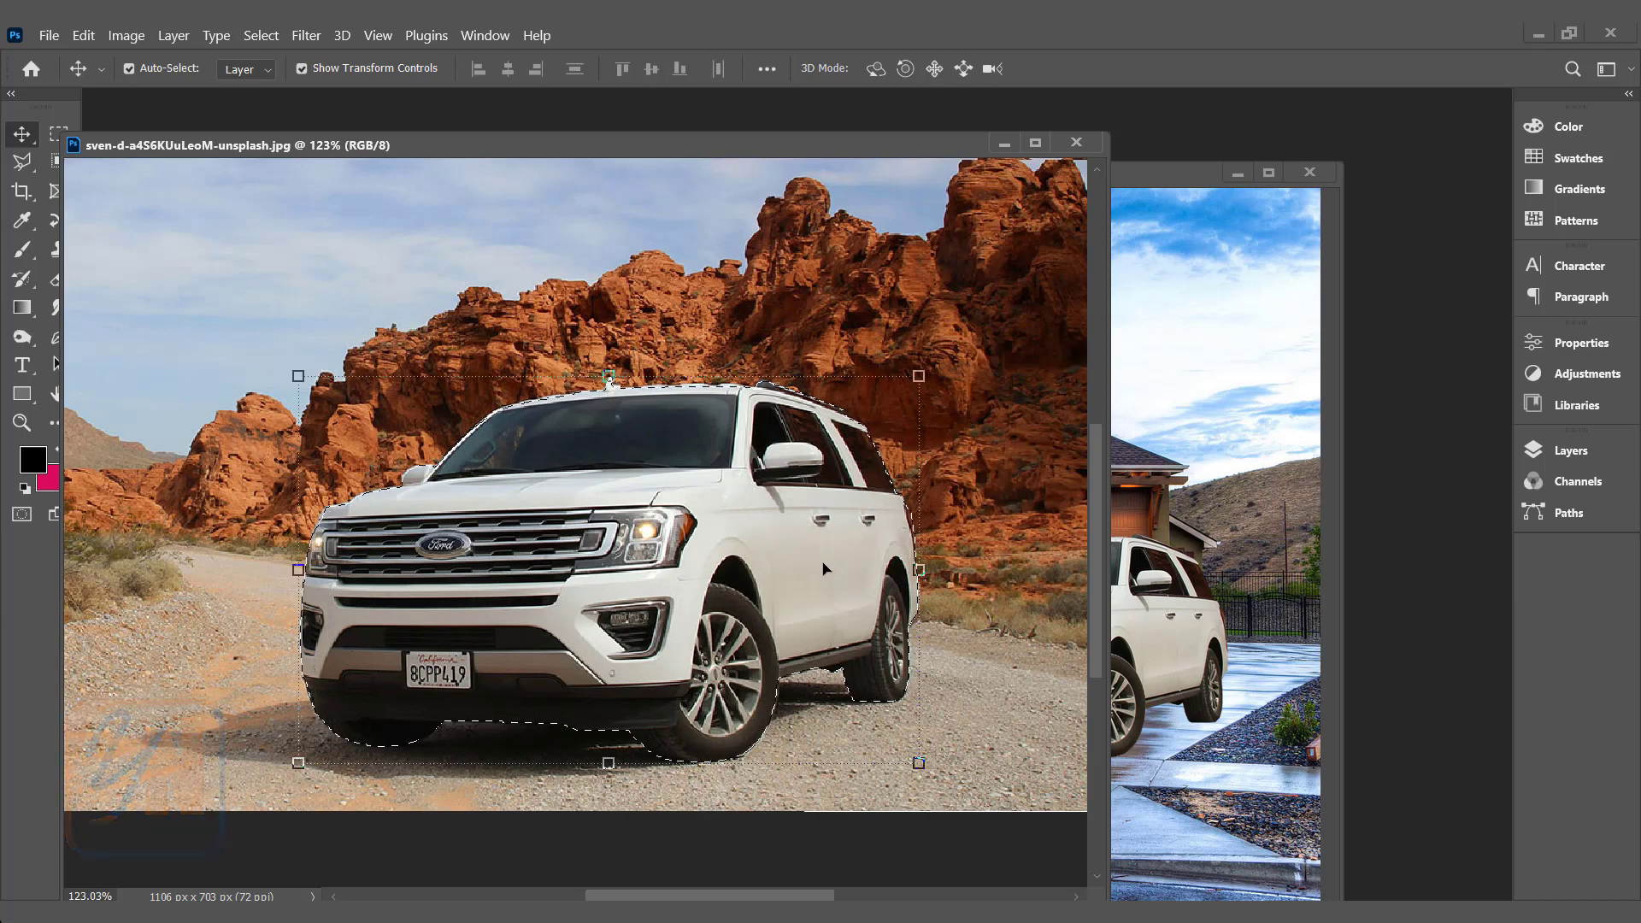
click(1155, 171)
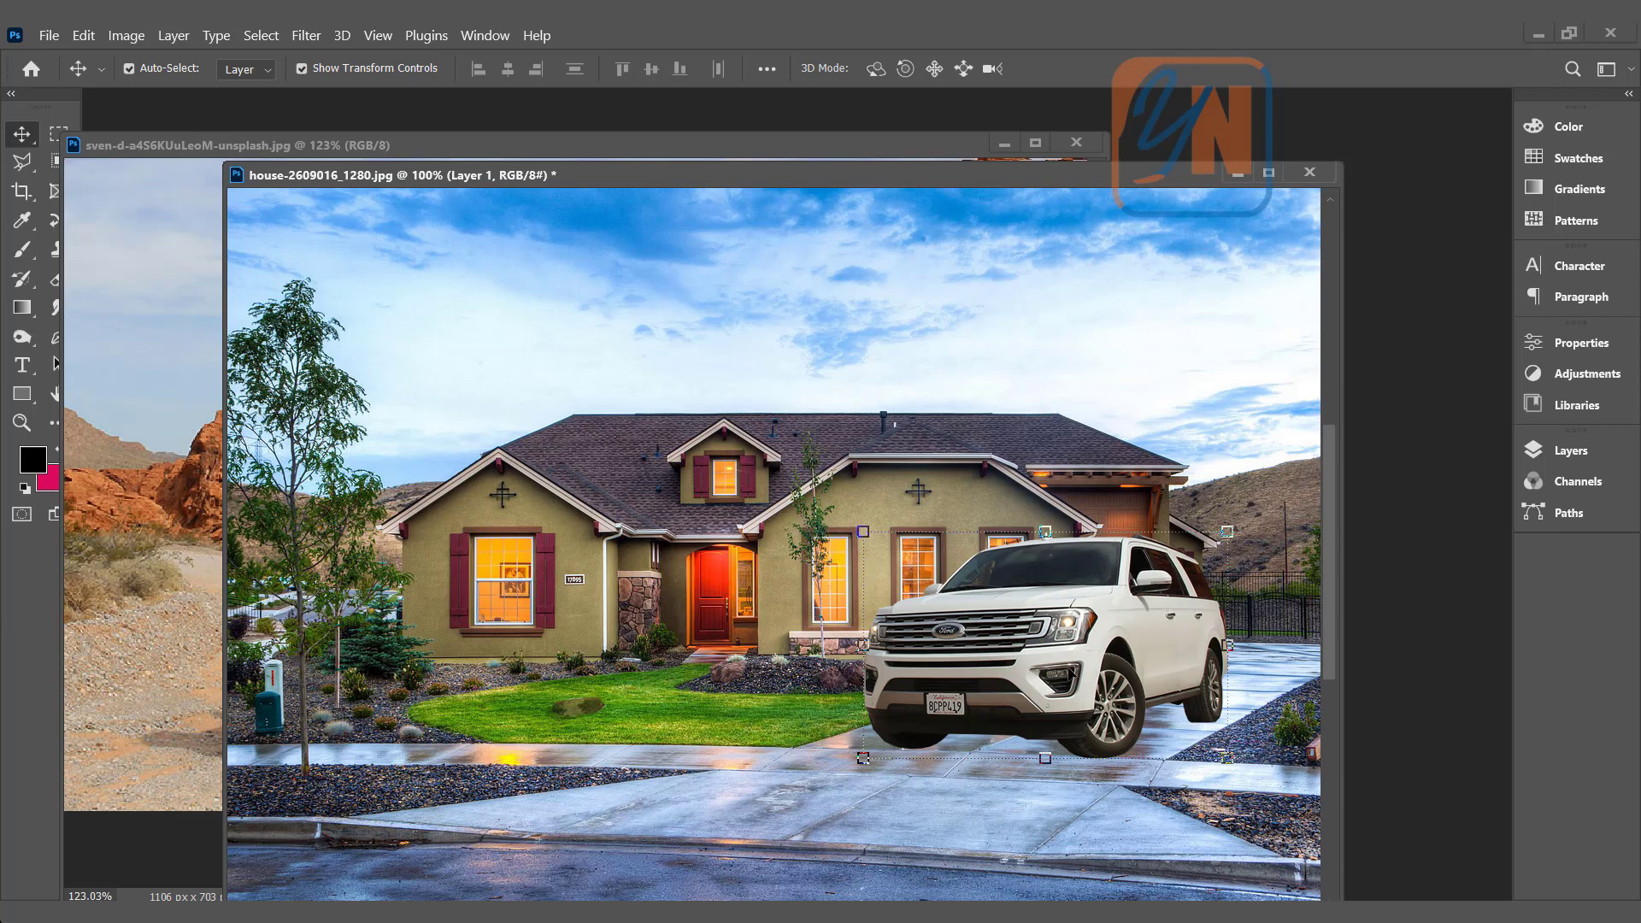
key(ctrl+shift+l)
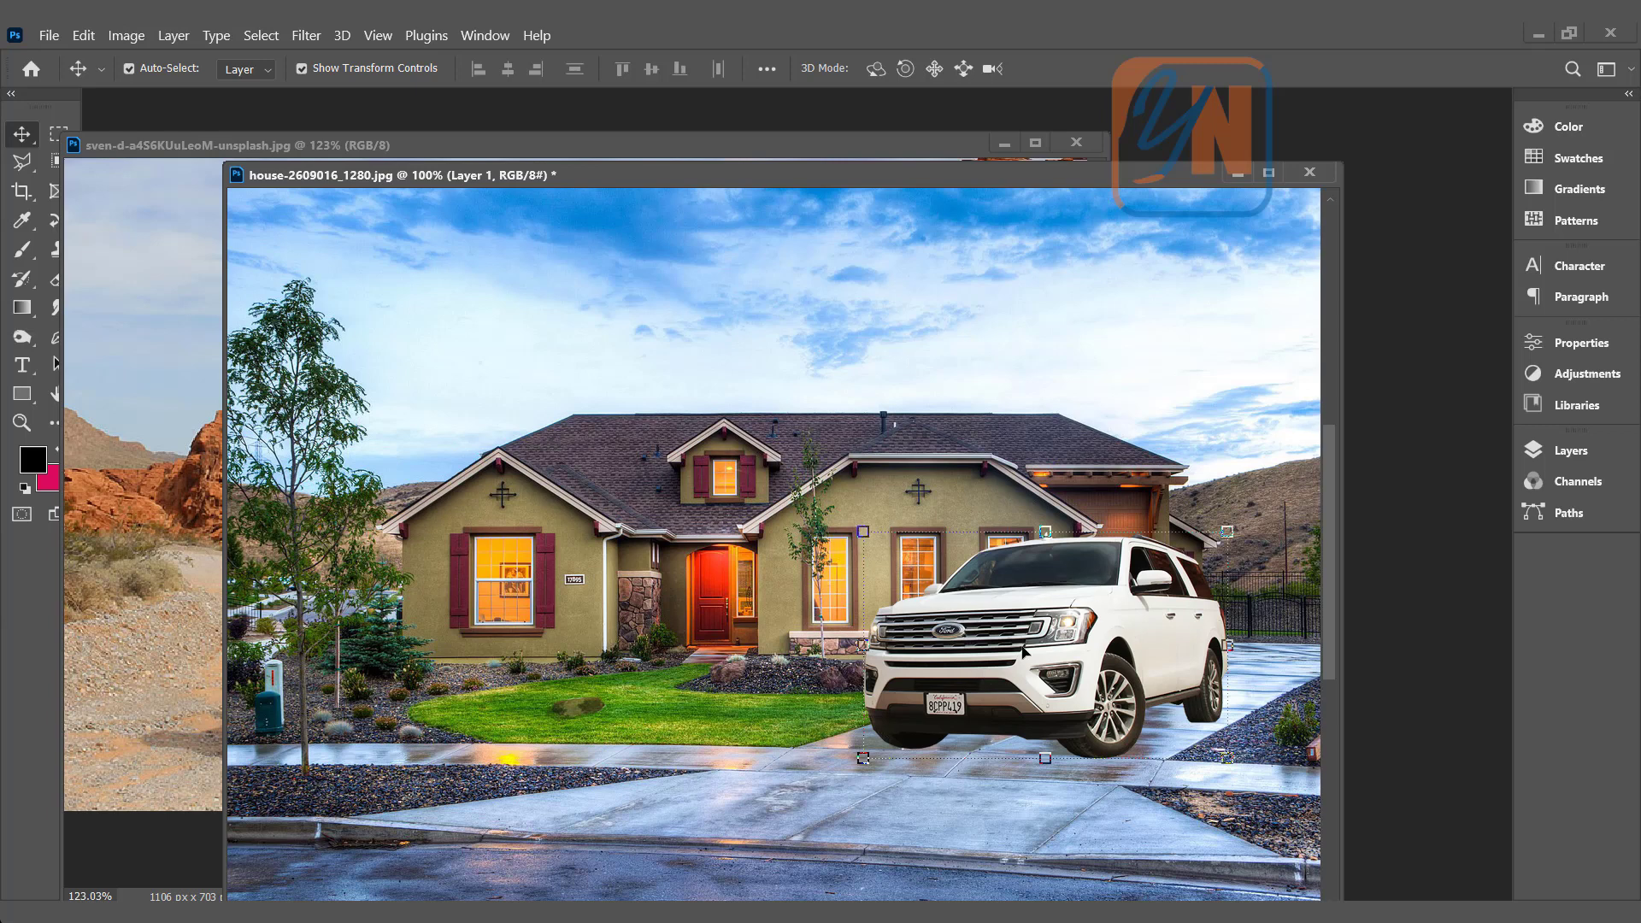
- Duplicate the car's layer, Layer 1, in the house photo
click(1534, 450)
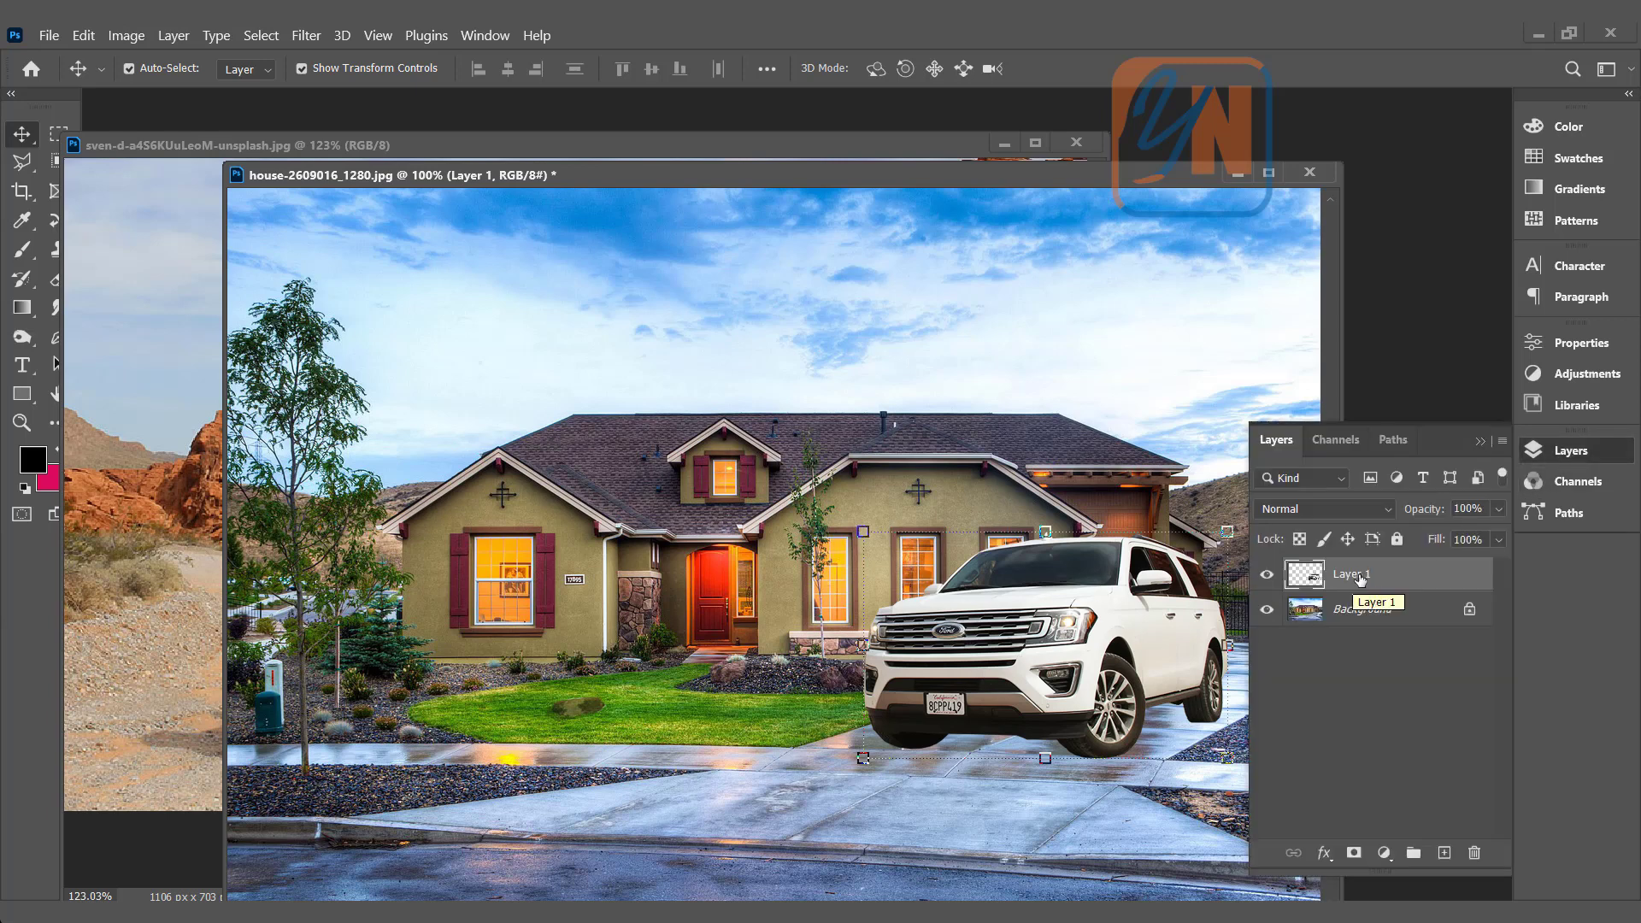
drag(1360, 578, 1446, 853)
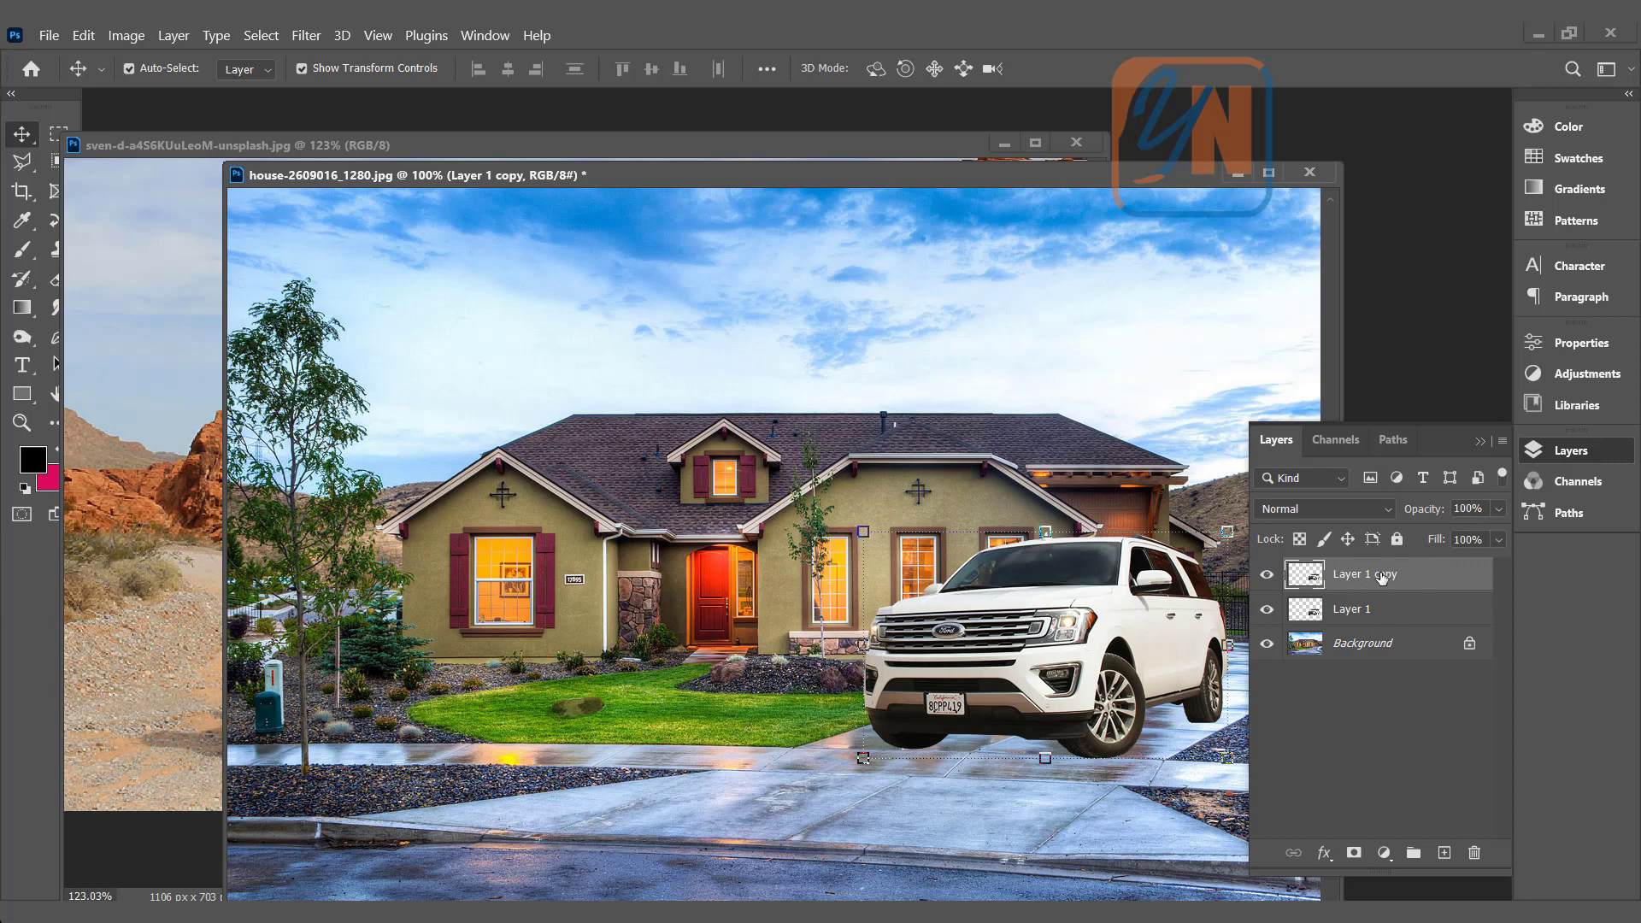
- Apply a Brightness/Contrast adjustment to the duplicated car layer with Brightness set to 8
click(128, 36)
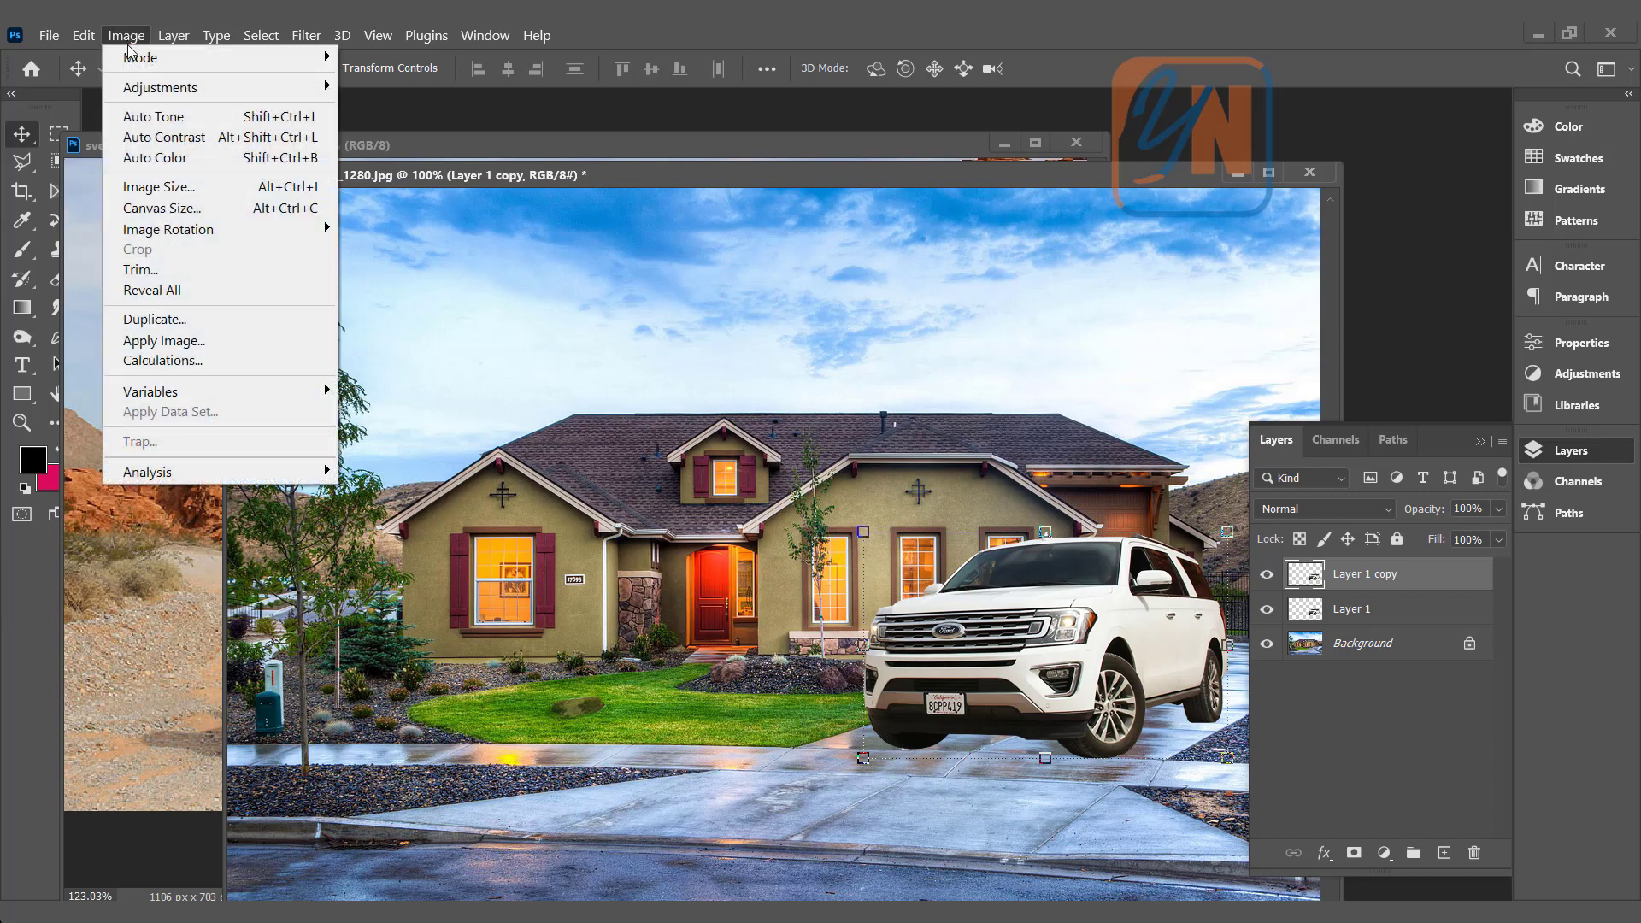
mouse_move(232, 87)
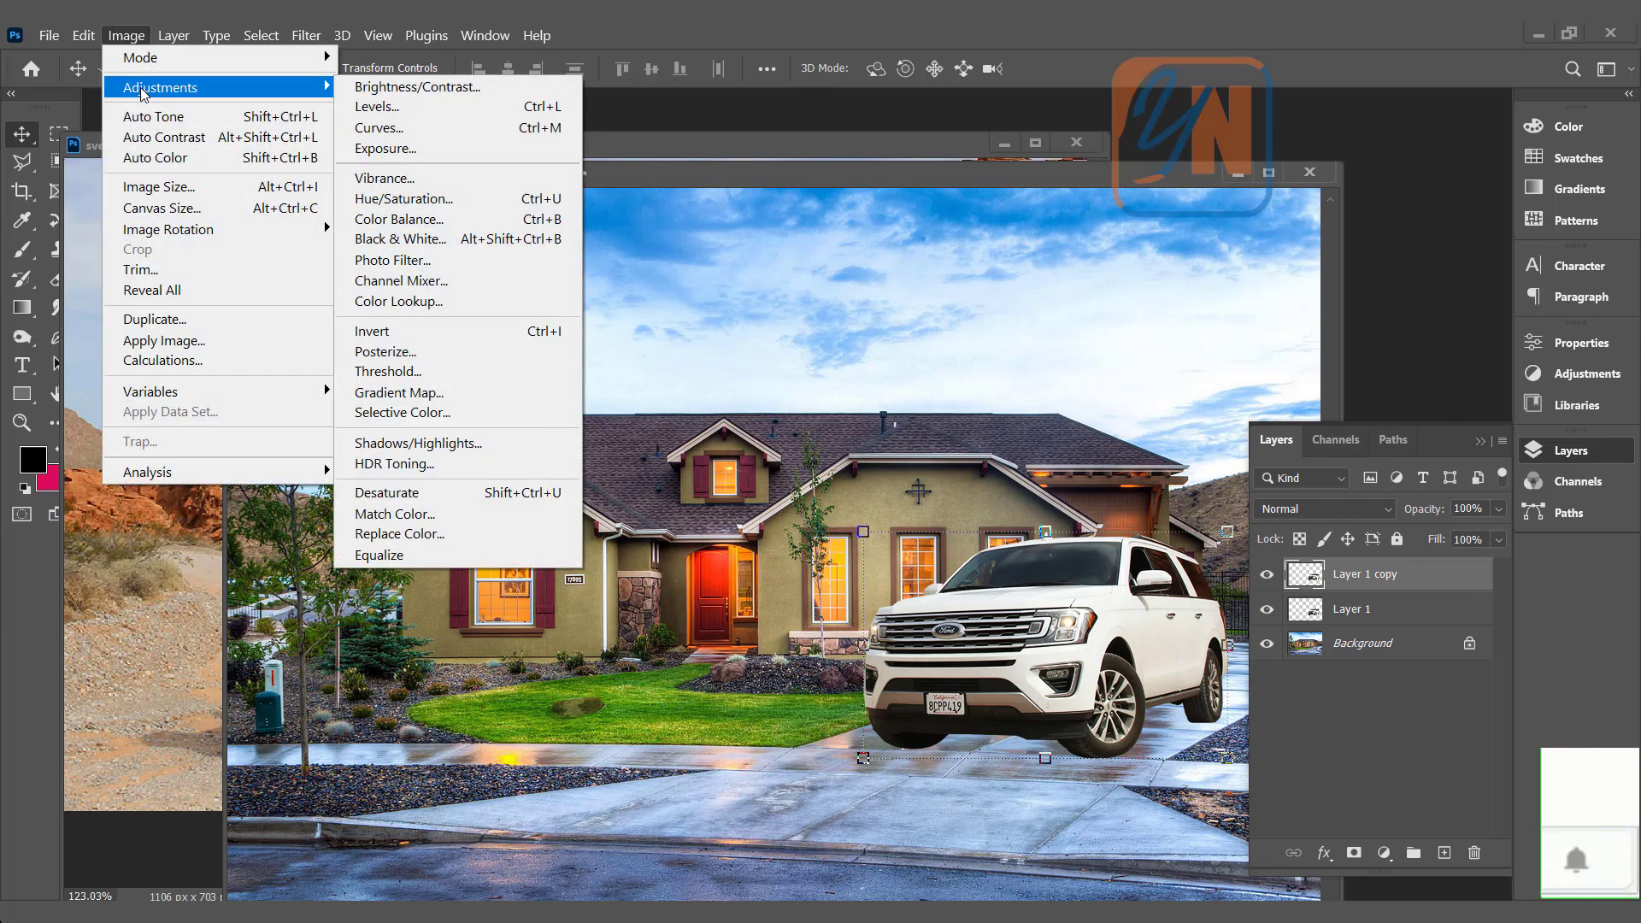
click(427, 88)
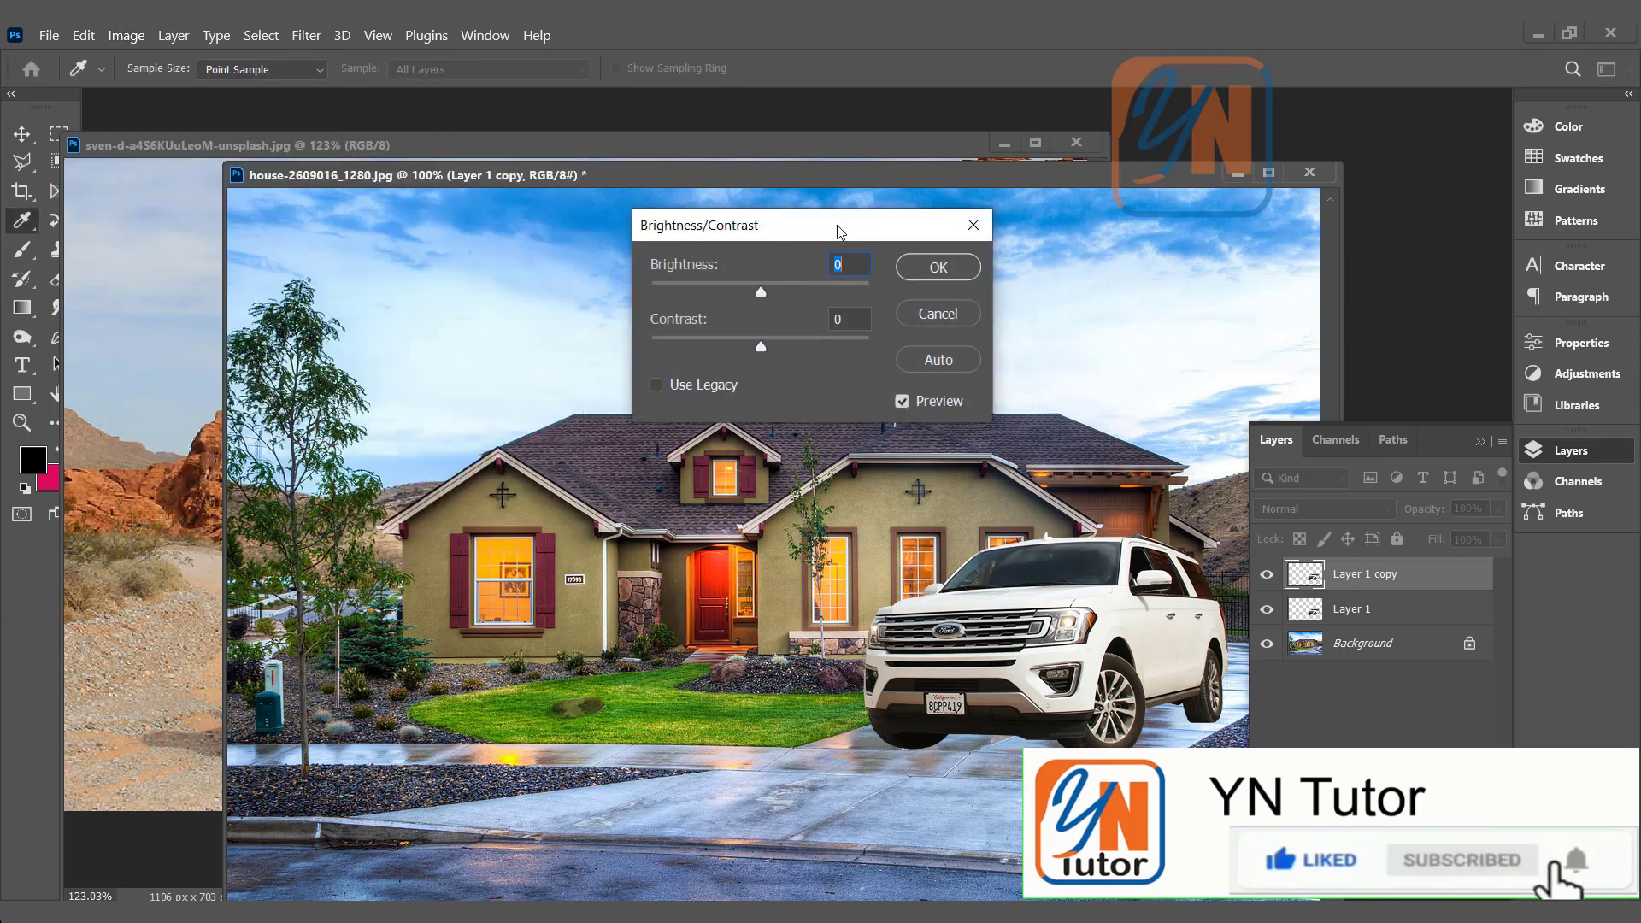
drag(840, 231, 681, 297)
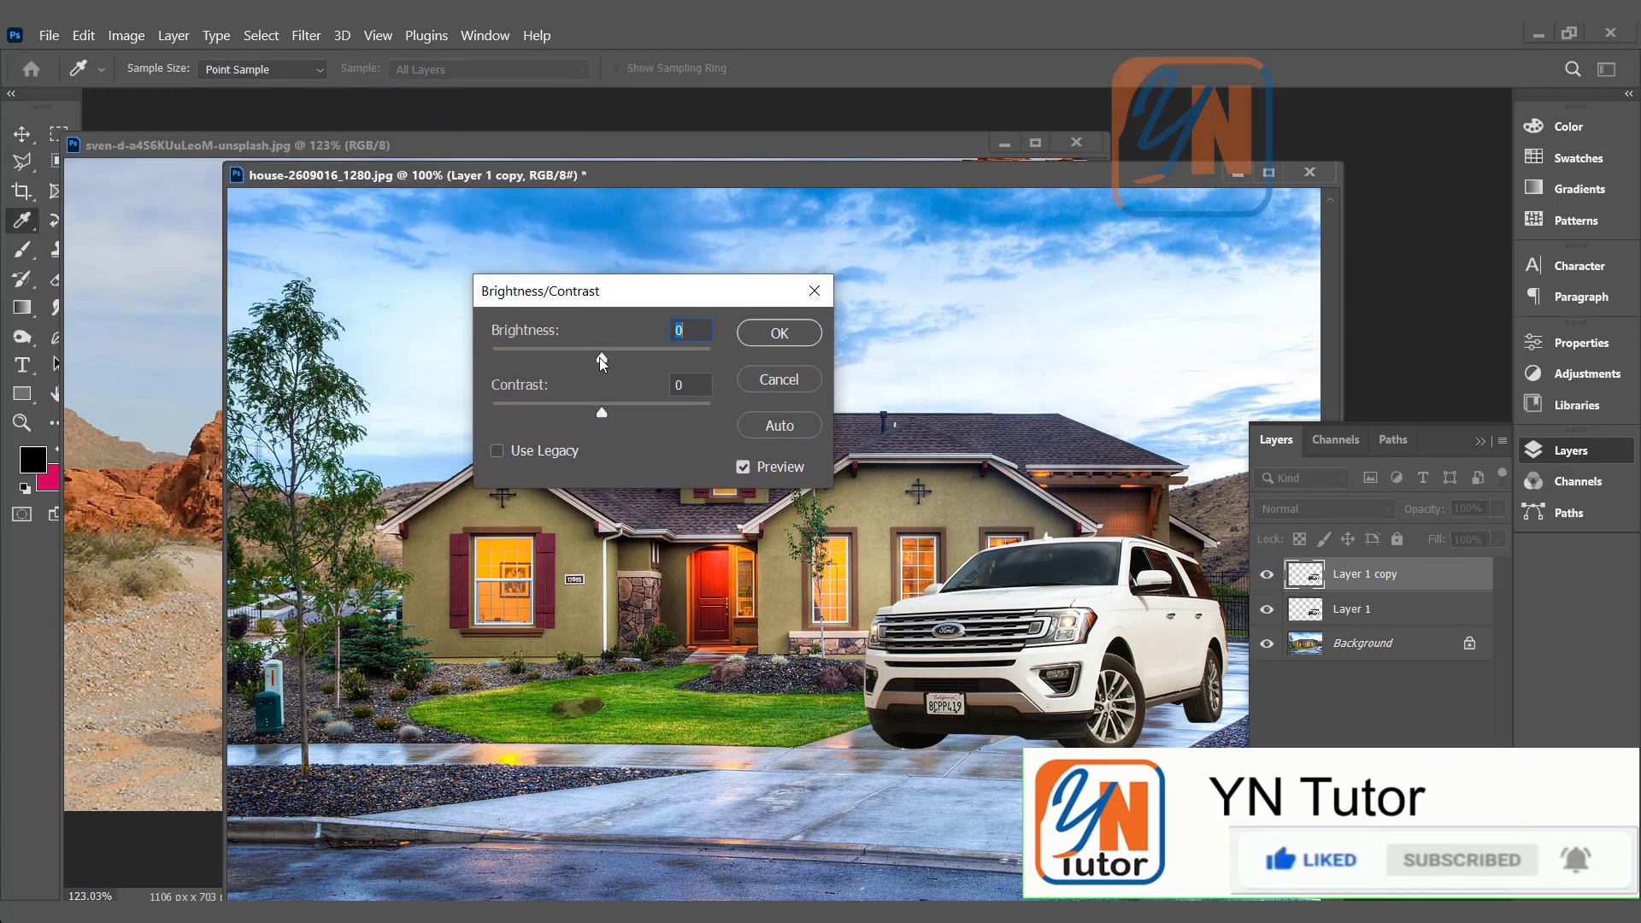
mouse_move(601, 358)
mouse_down()
mouse_move(626, 357)
mouse_move(608, 368)
mouse_up()
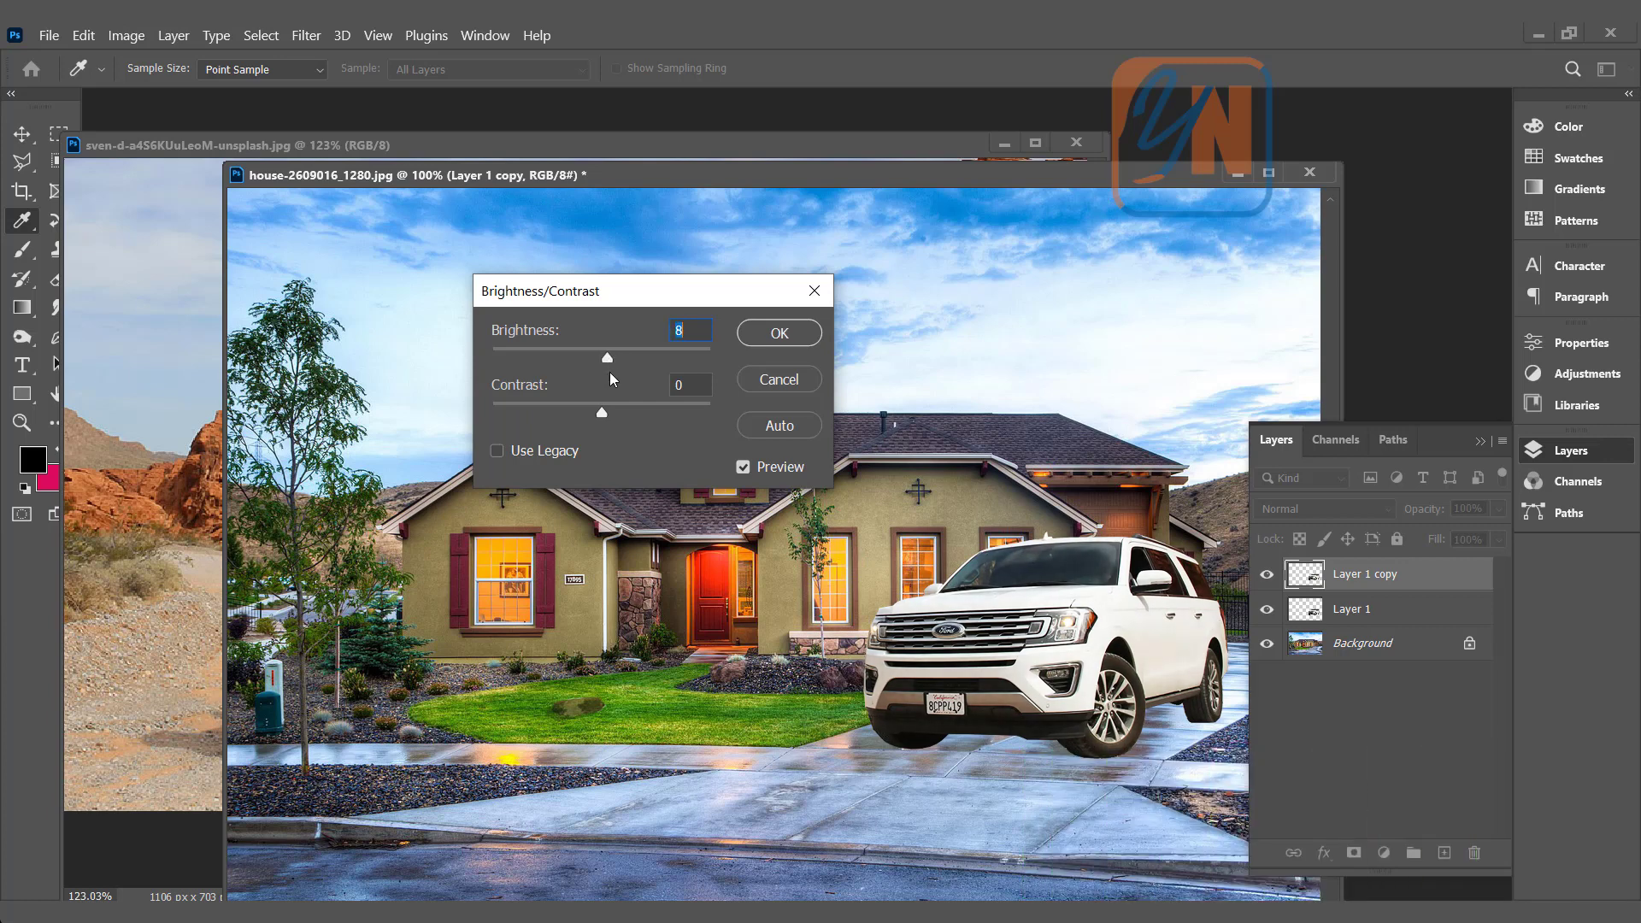
click(603, 412)
click(786, 333)
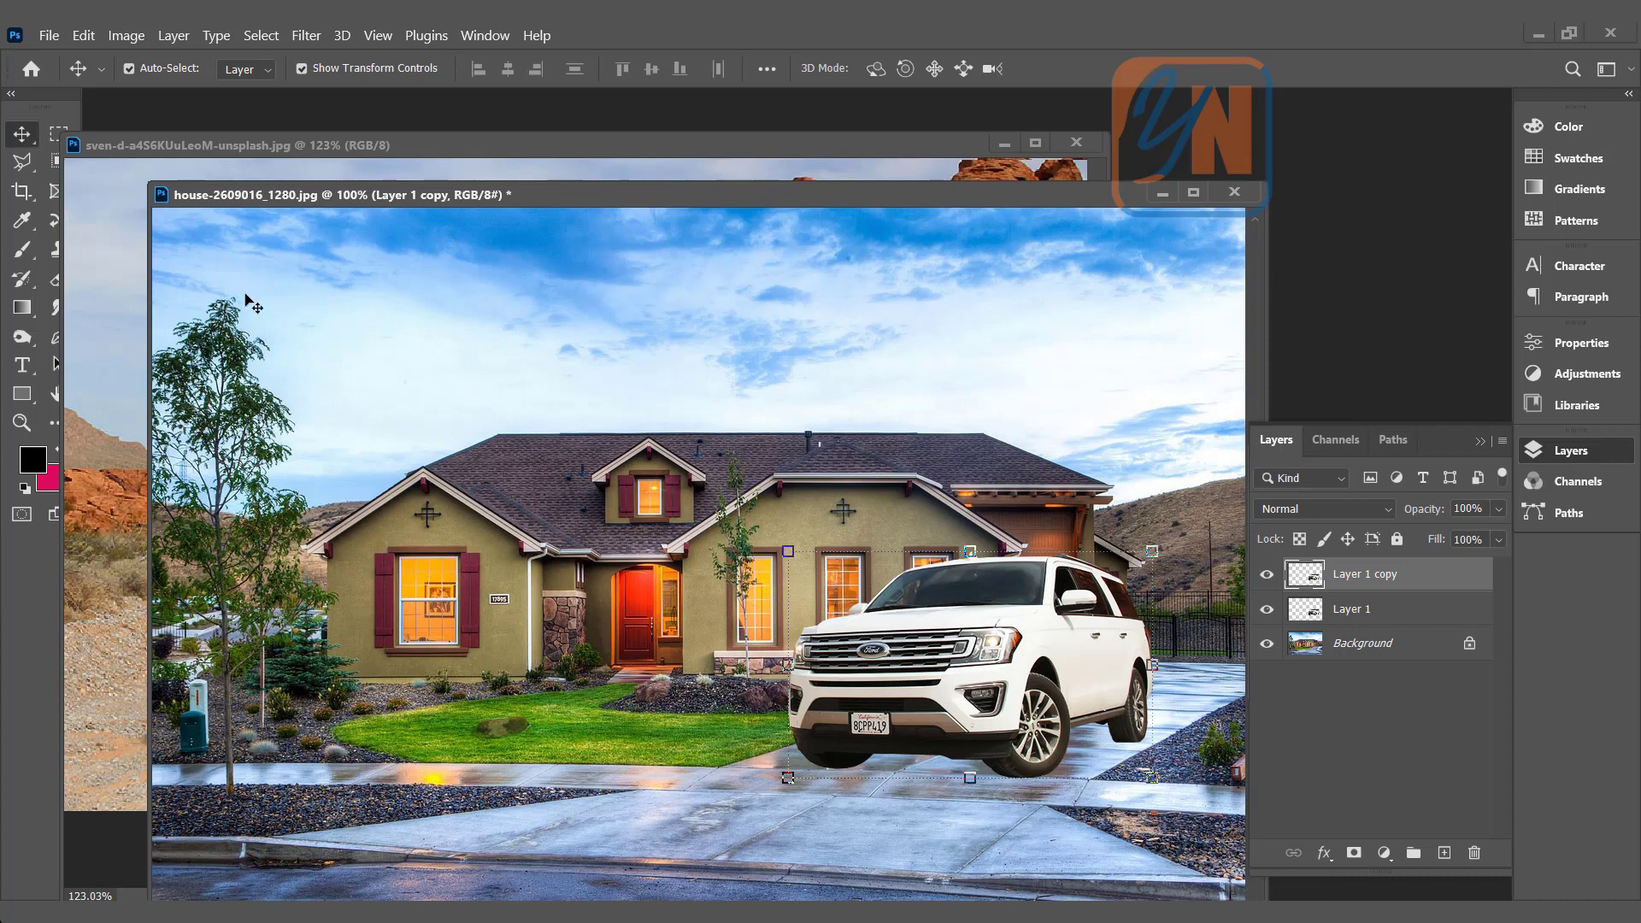
- Apply Color Balance to the car copy with Cyan–Red at -30 and Yellow–Blue at +54, and compare by toggling the layer's visibility
click(126, 36)
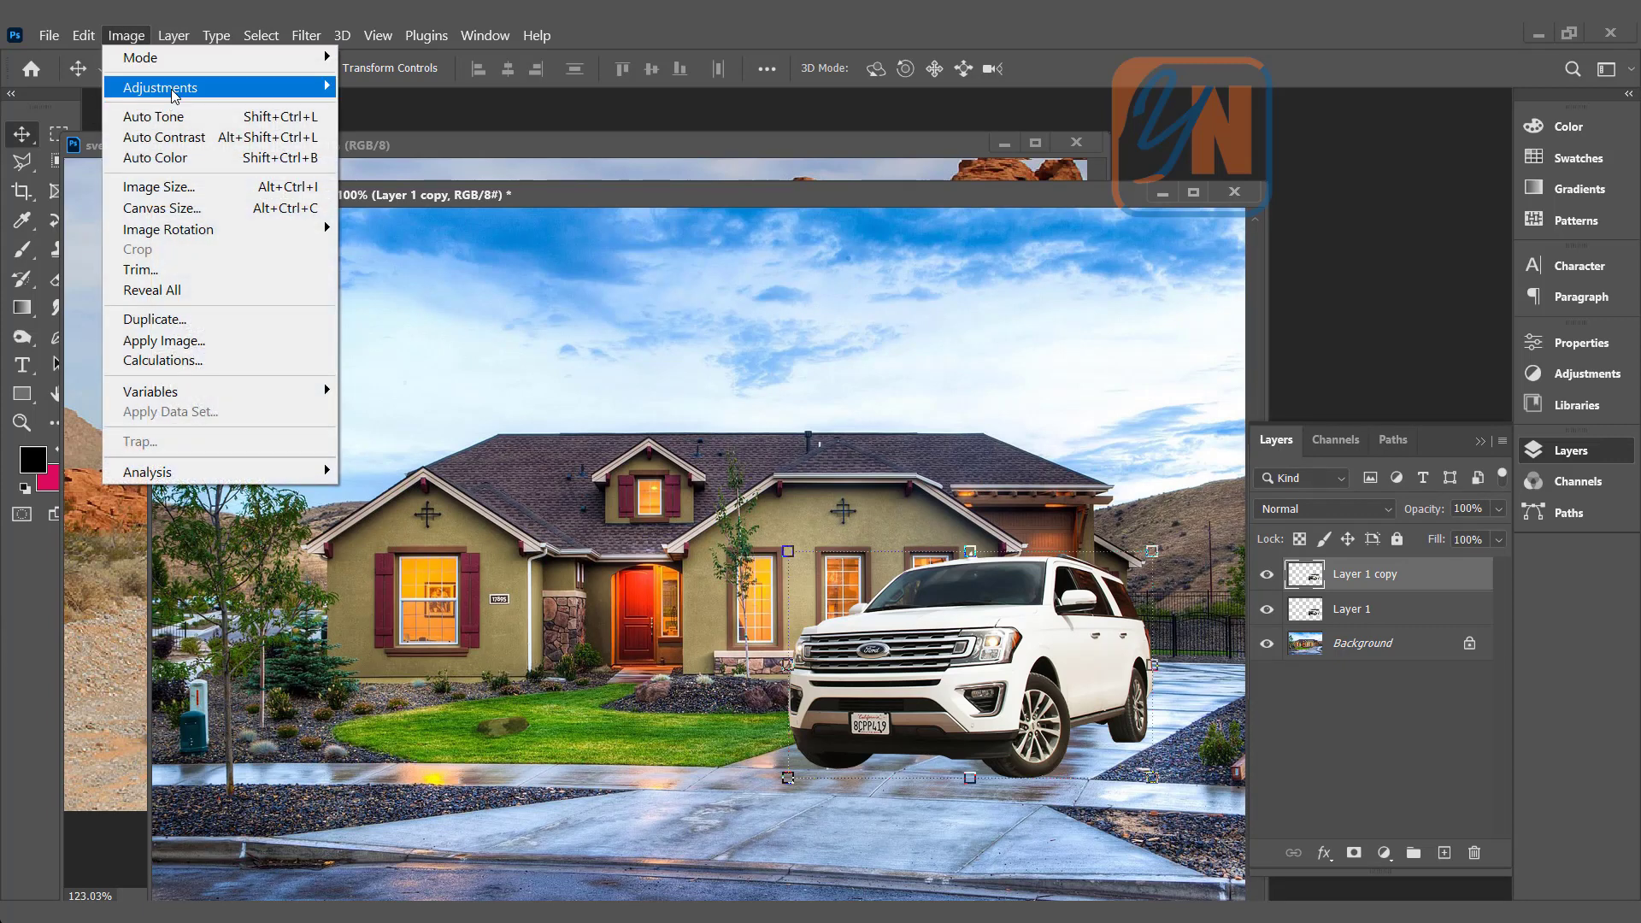
mouse_move(214, 87)
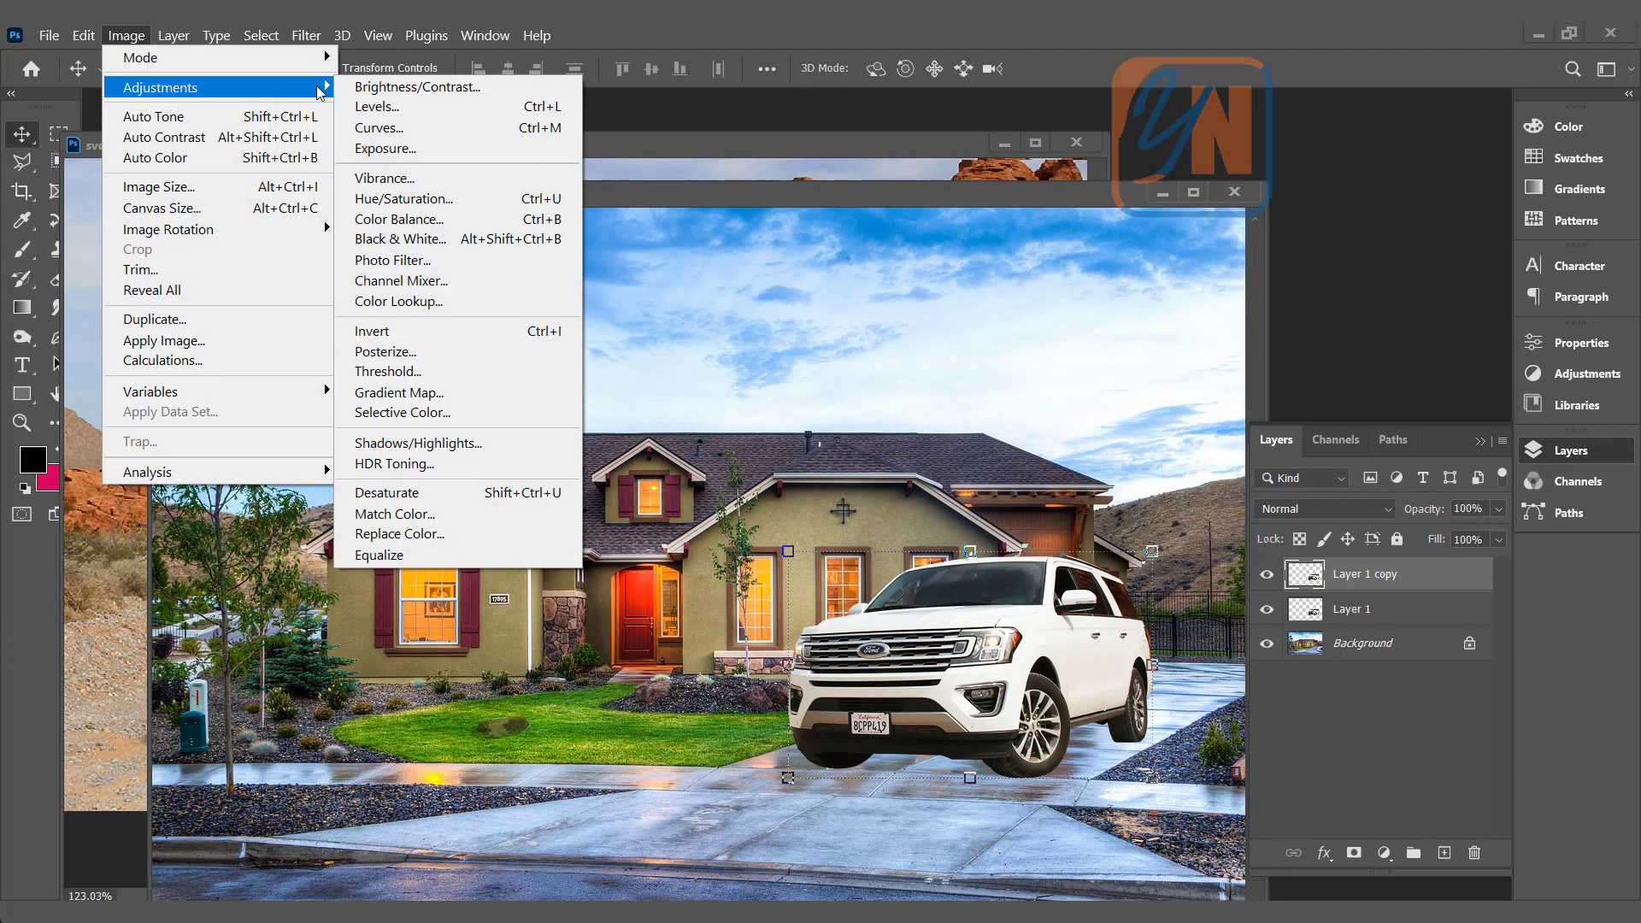
click(410, 220)
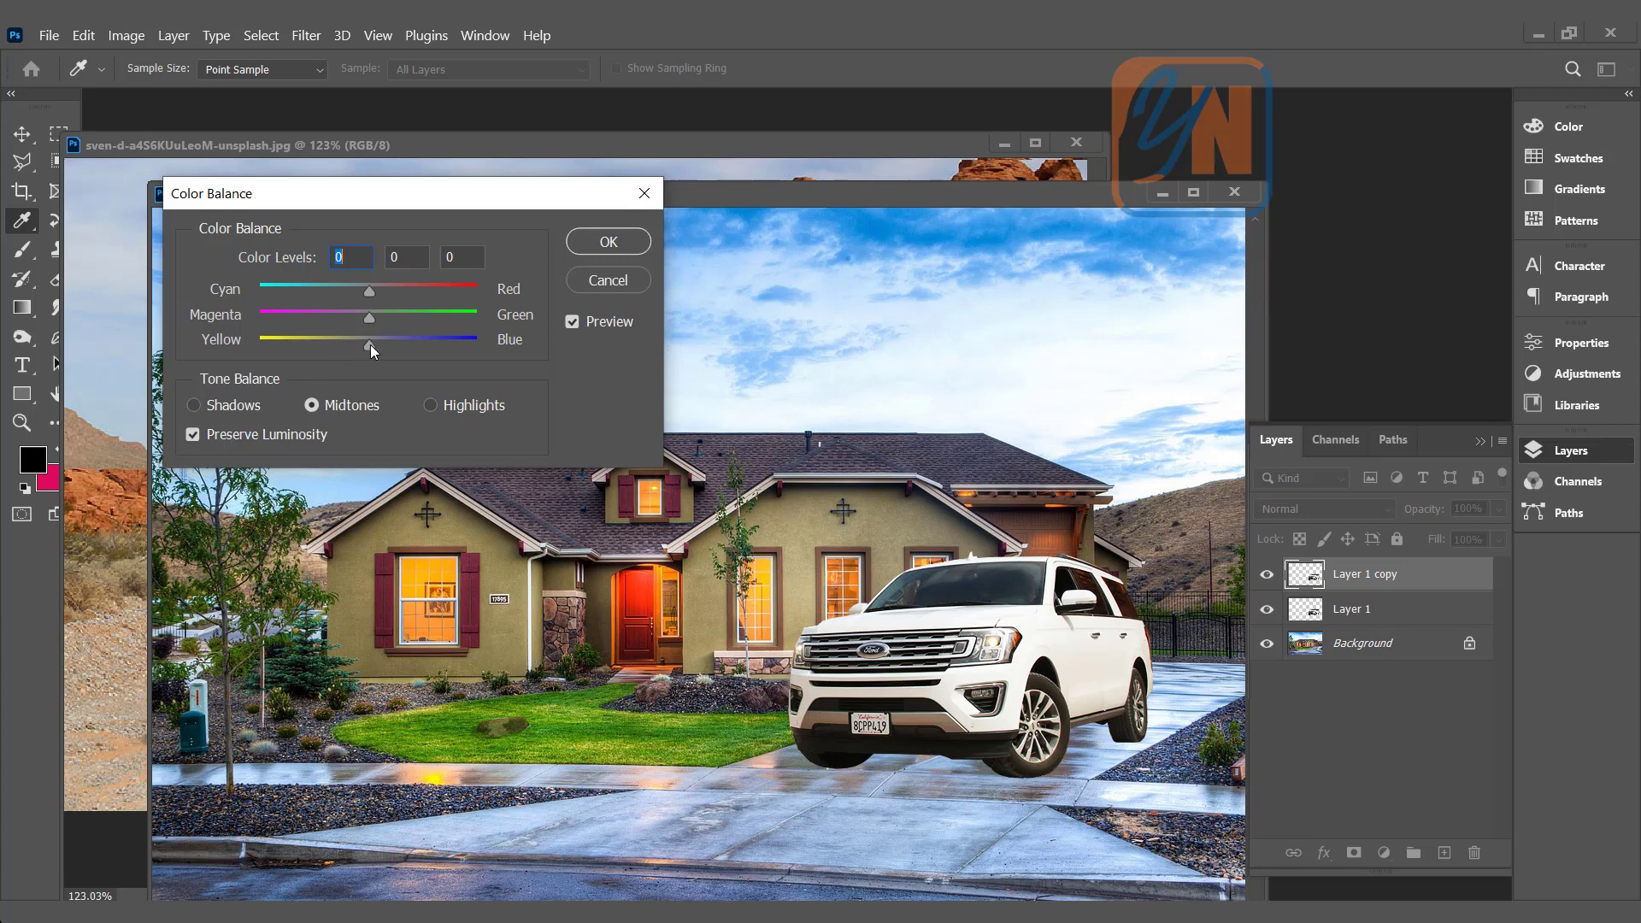
drag(371, 345, 396, 346)
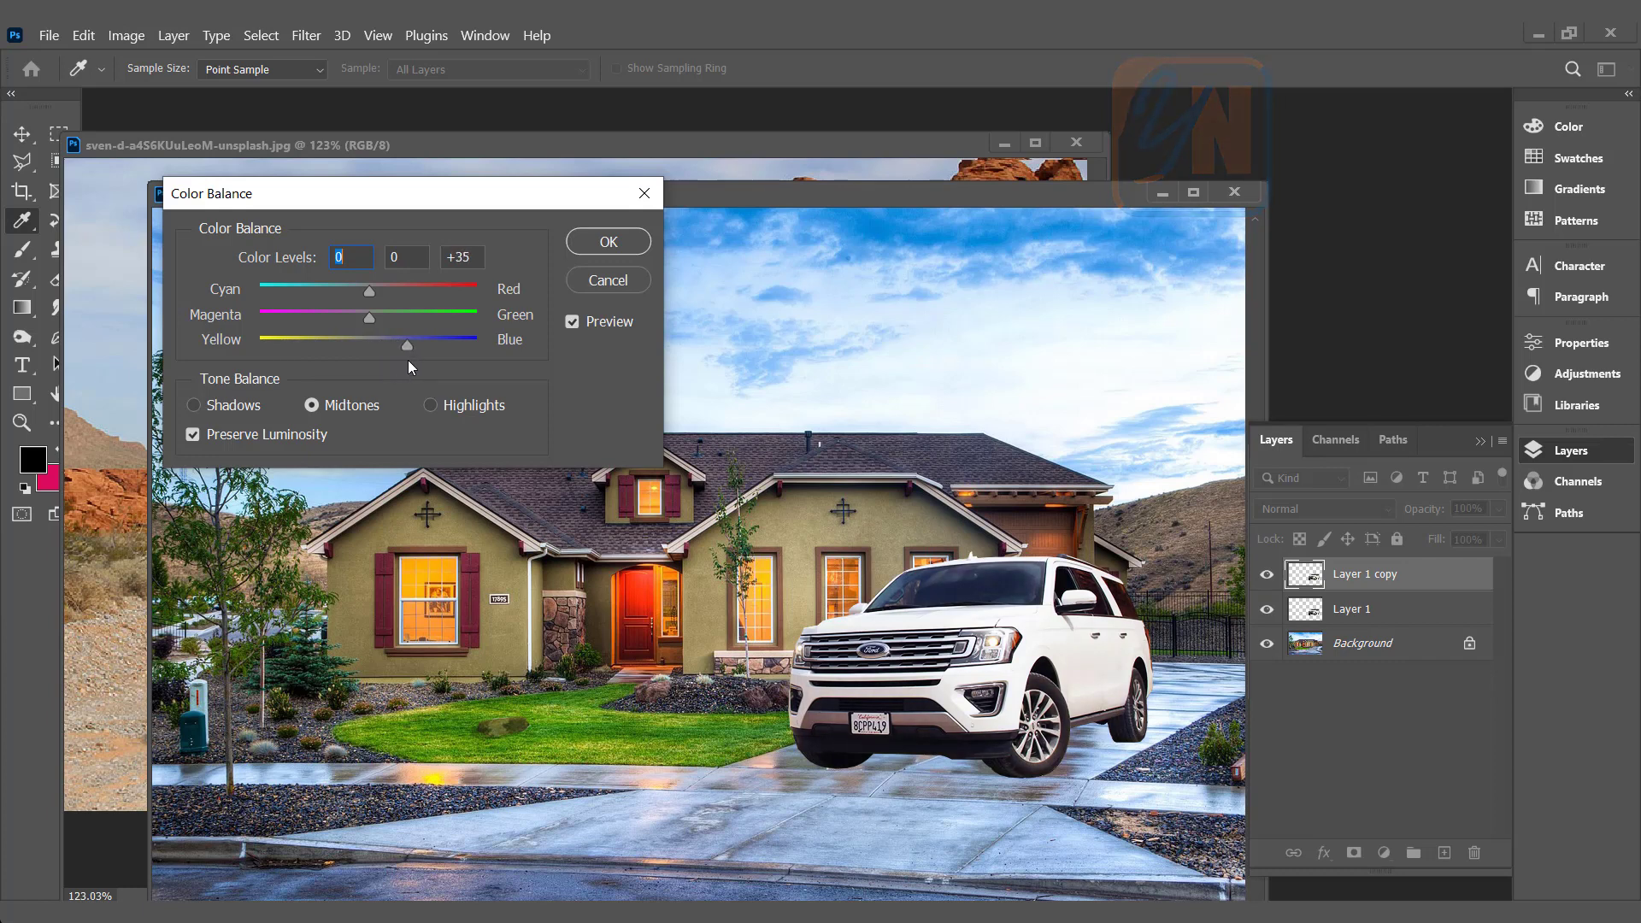
drag(412, 361, 430, 361)
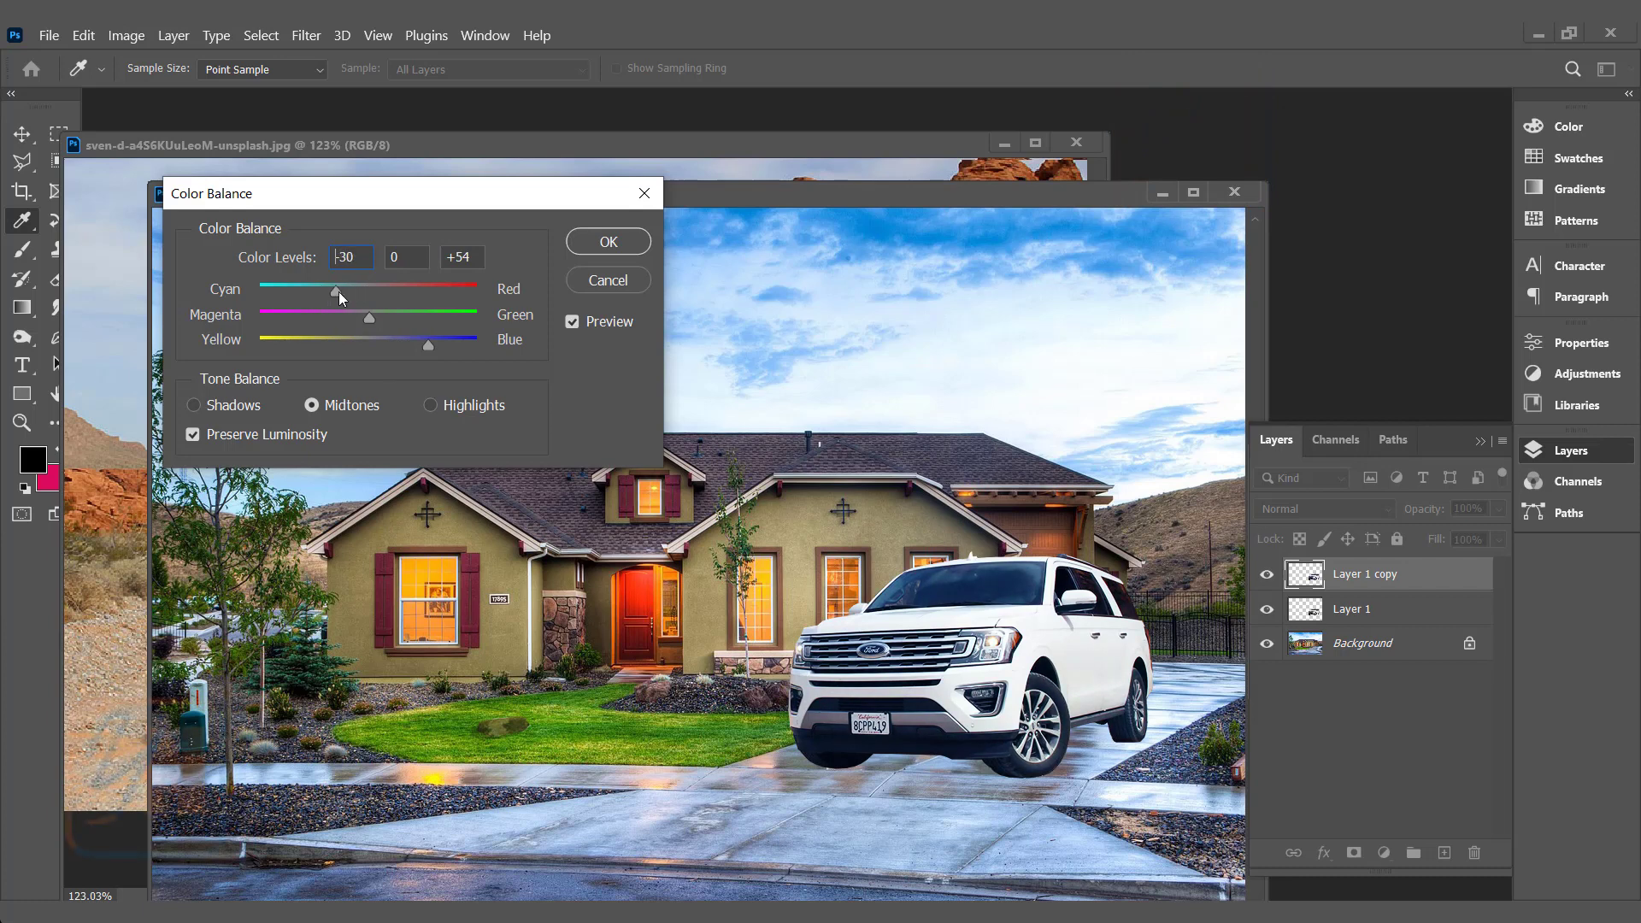
click(601, 243)
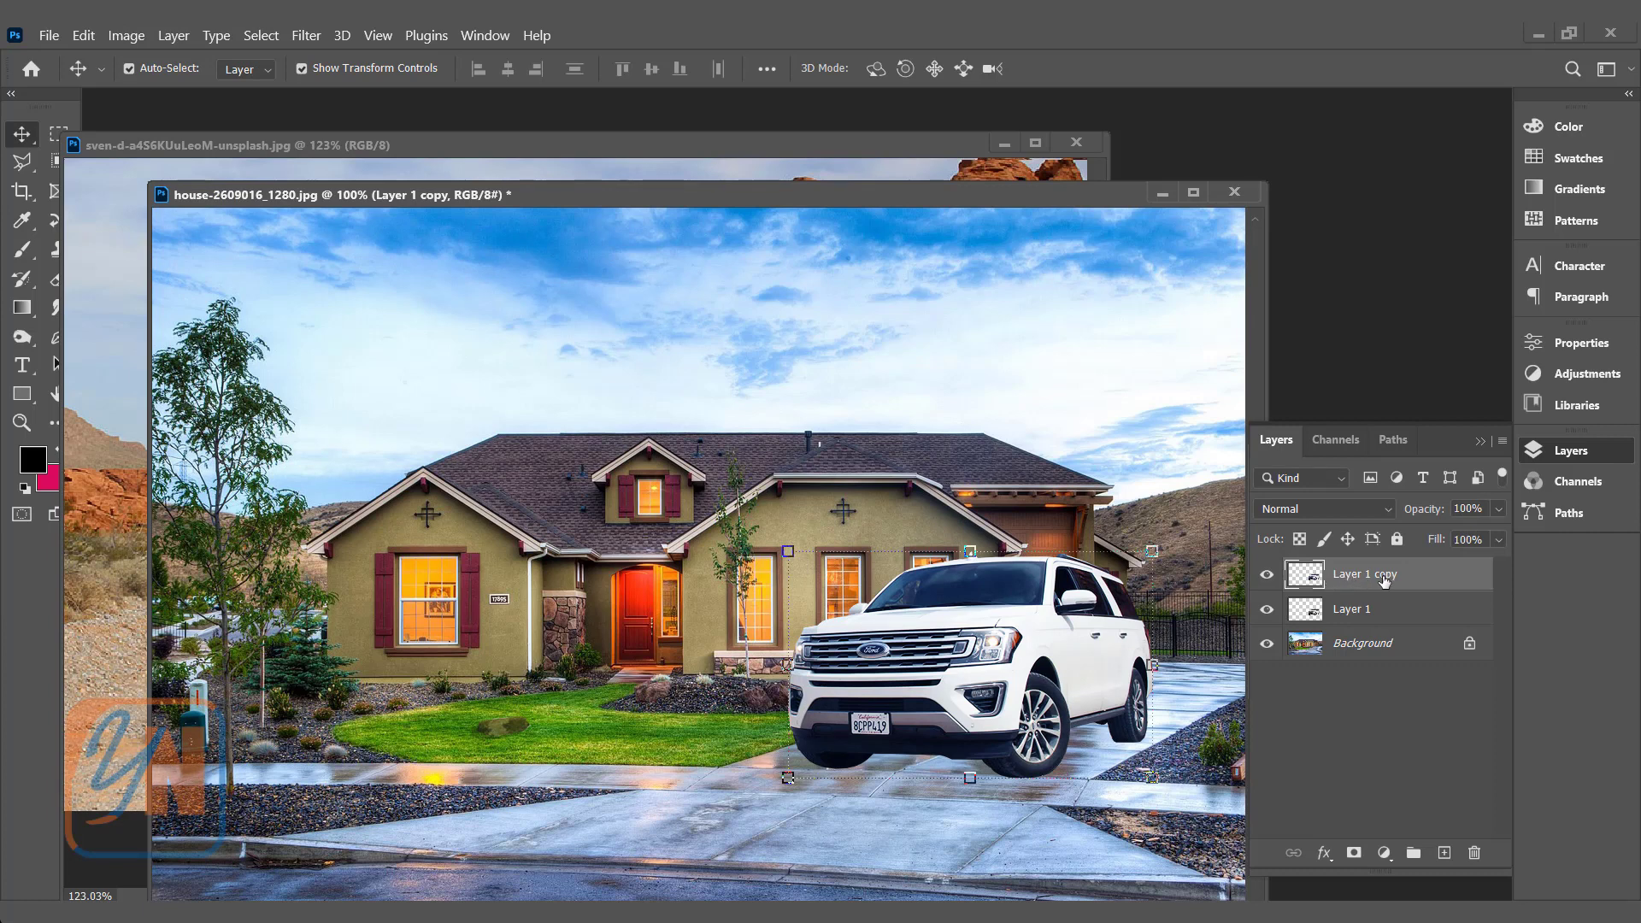
click(1268, 576)
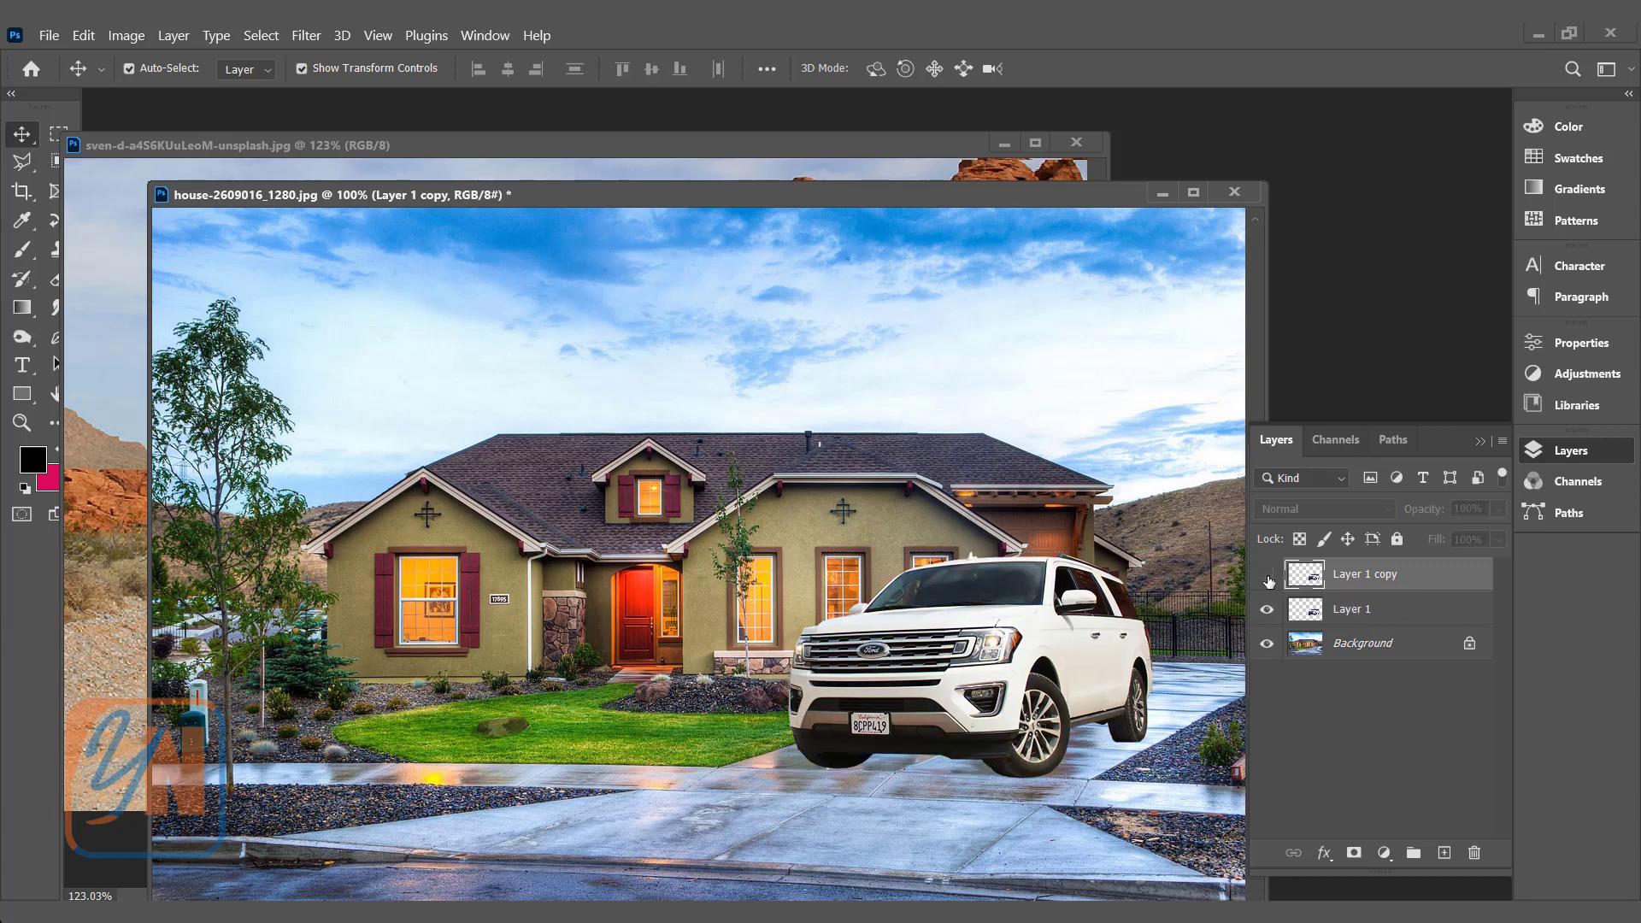
click(1268, 578)
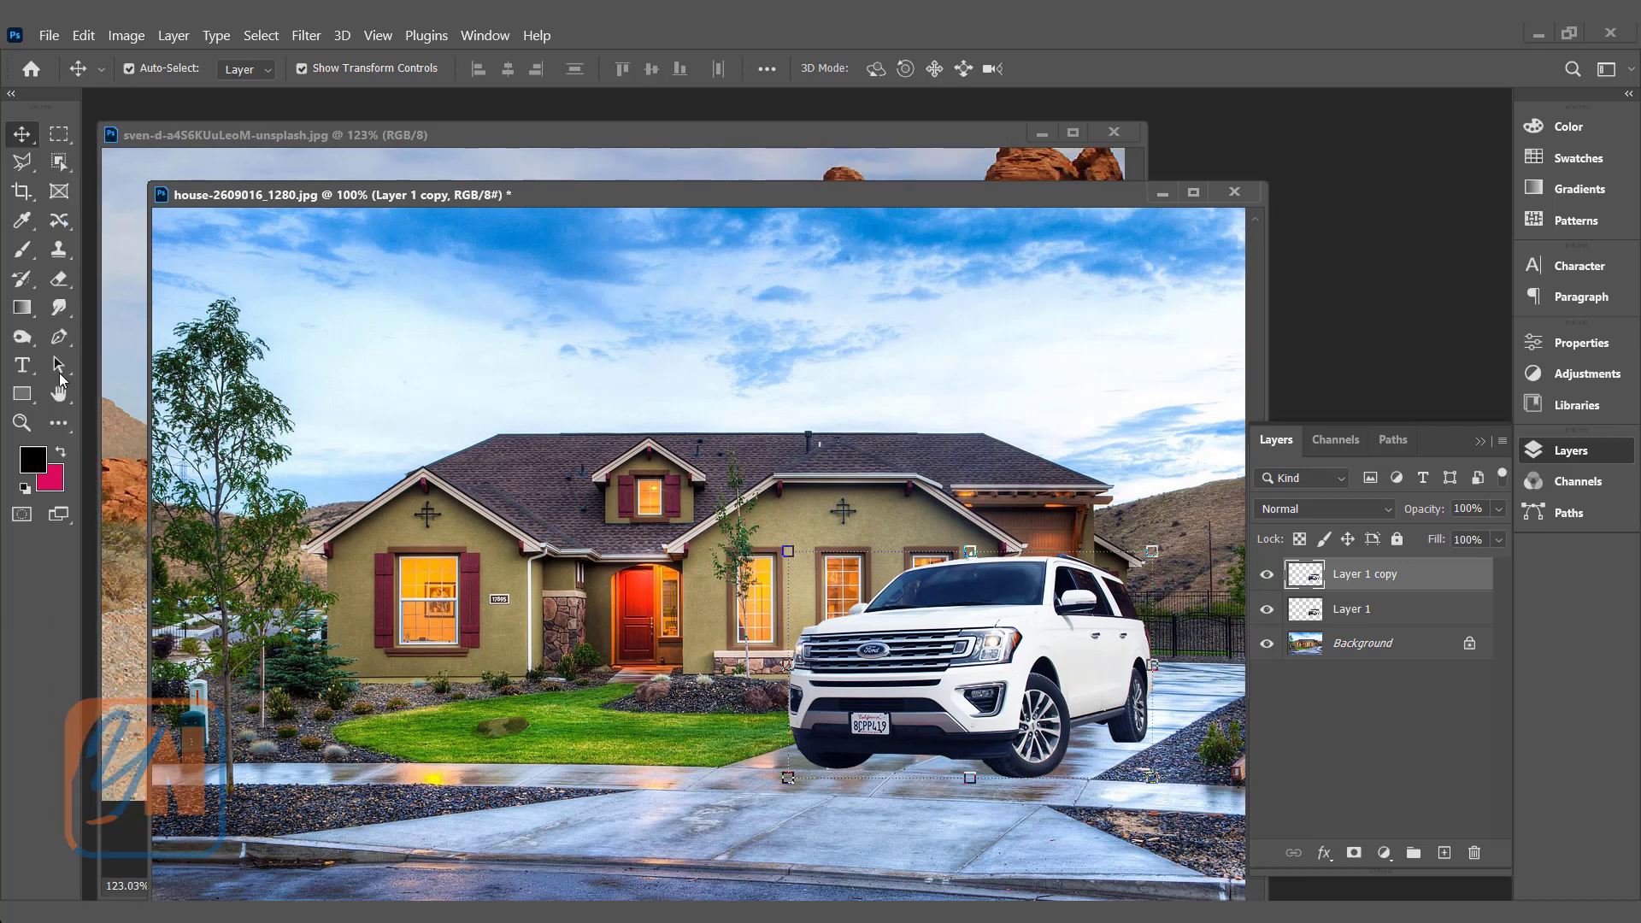
click(22, 253)
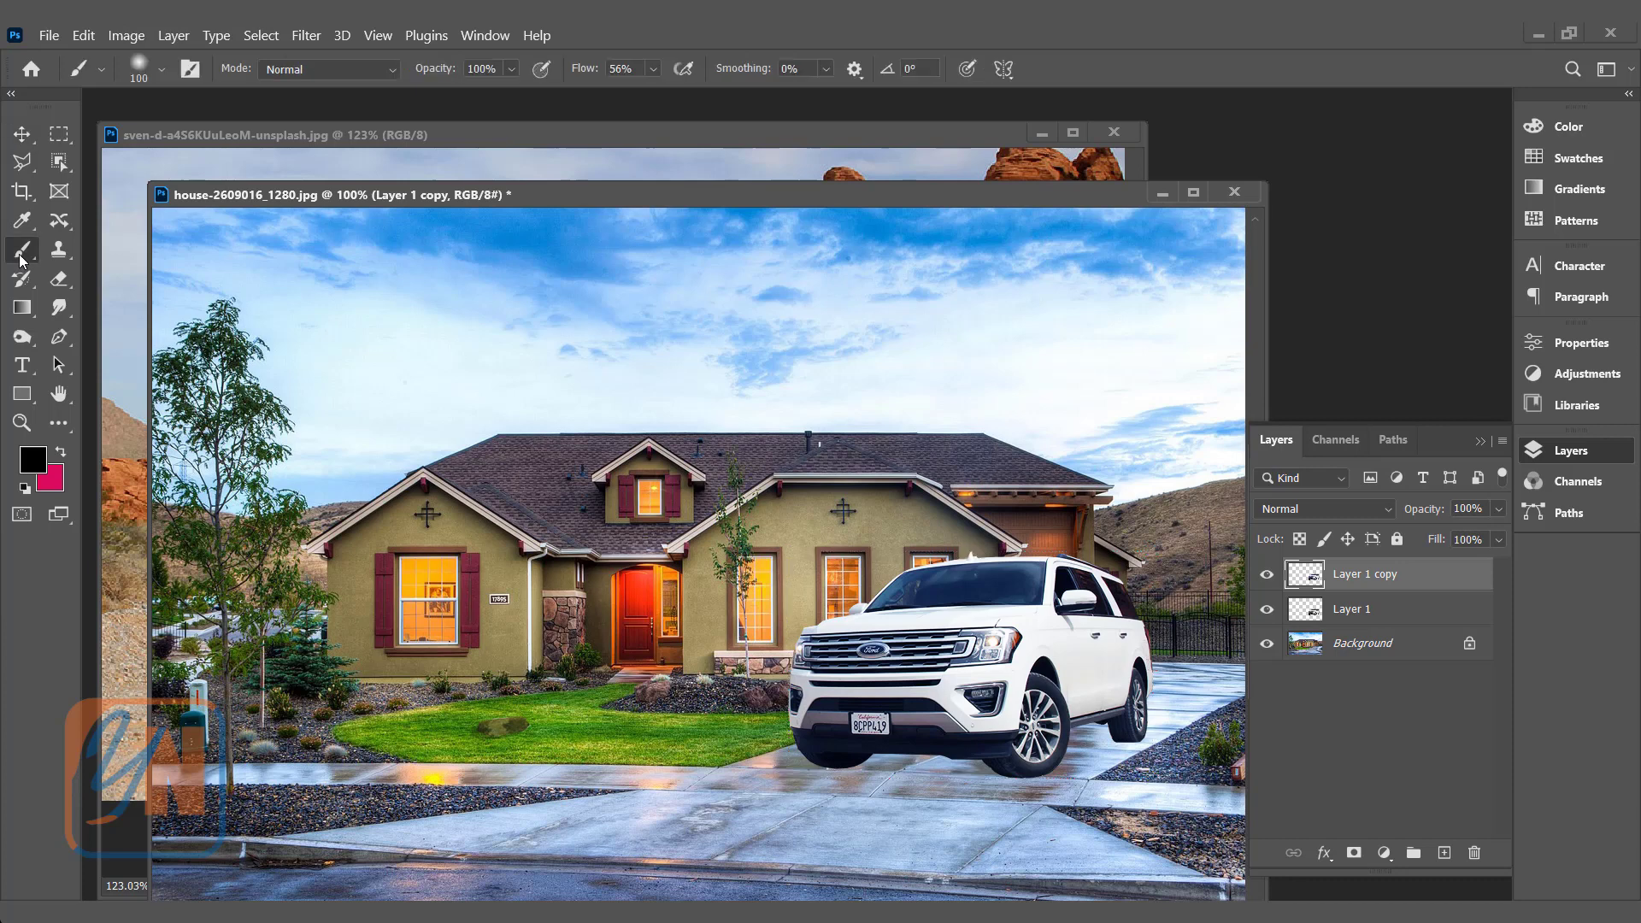
click(160, 70)
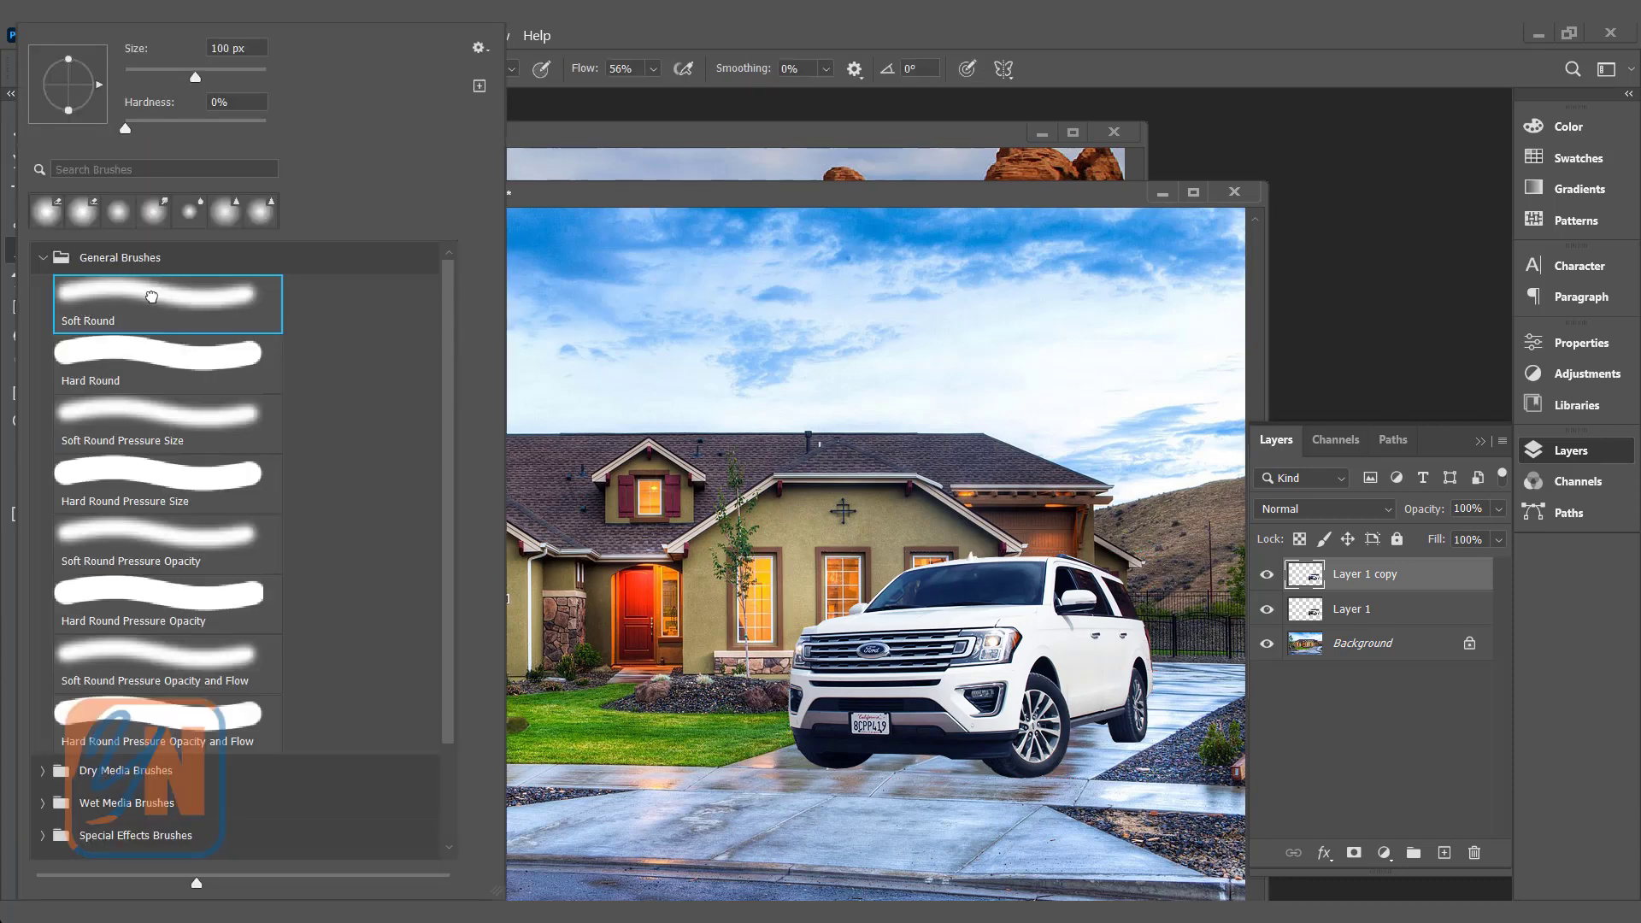
click(151, 296)
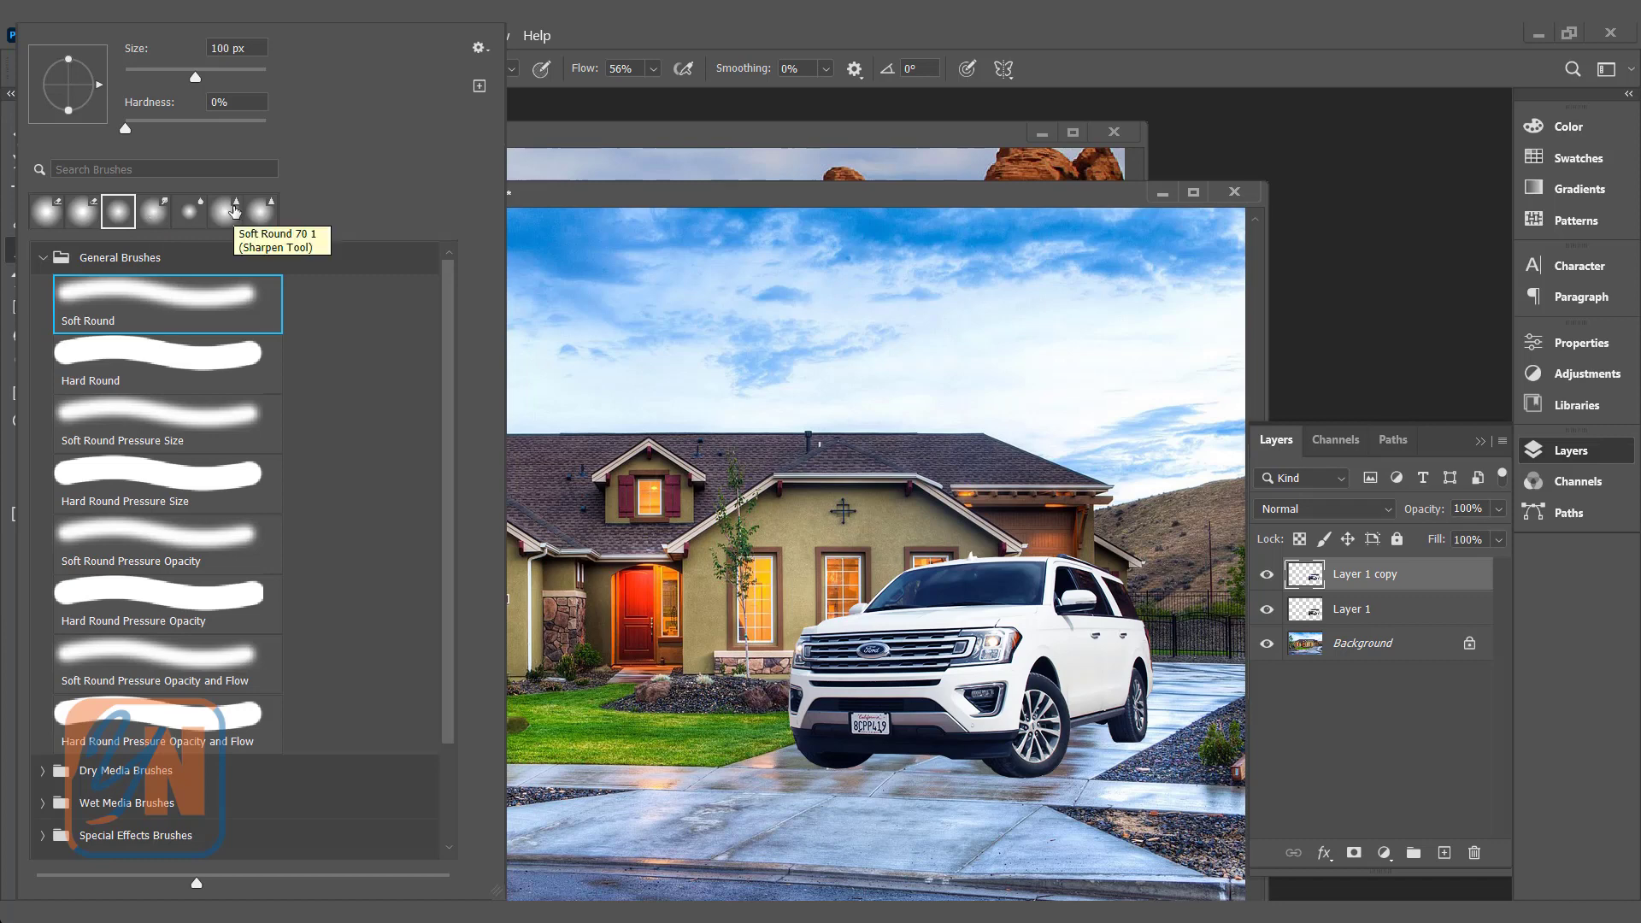
click(235, 211)
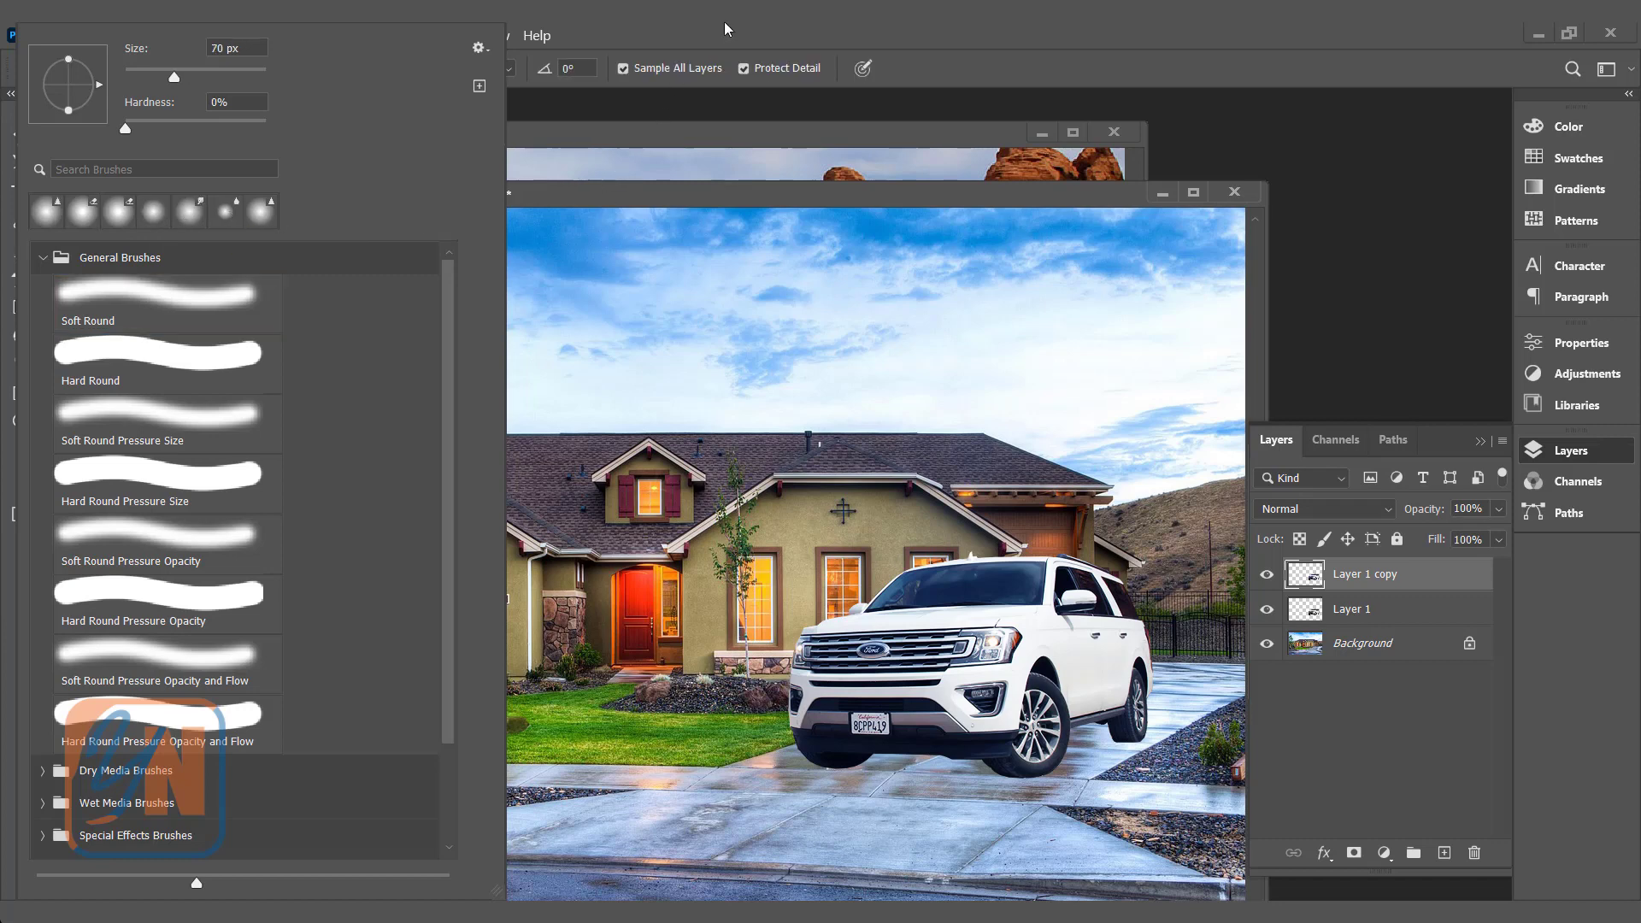
click(725, 29)
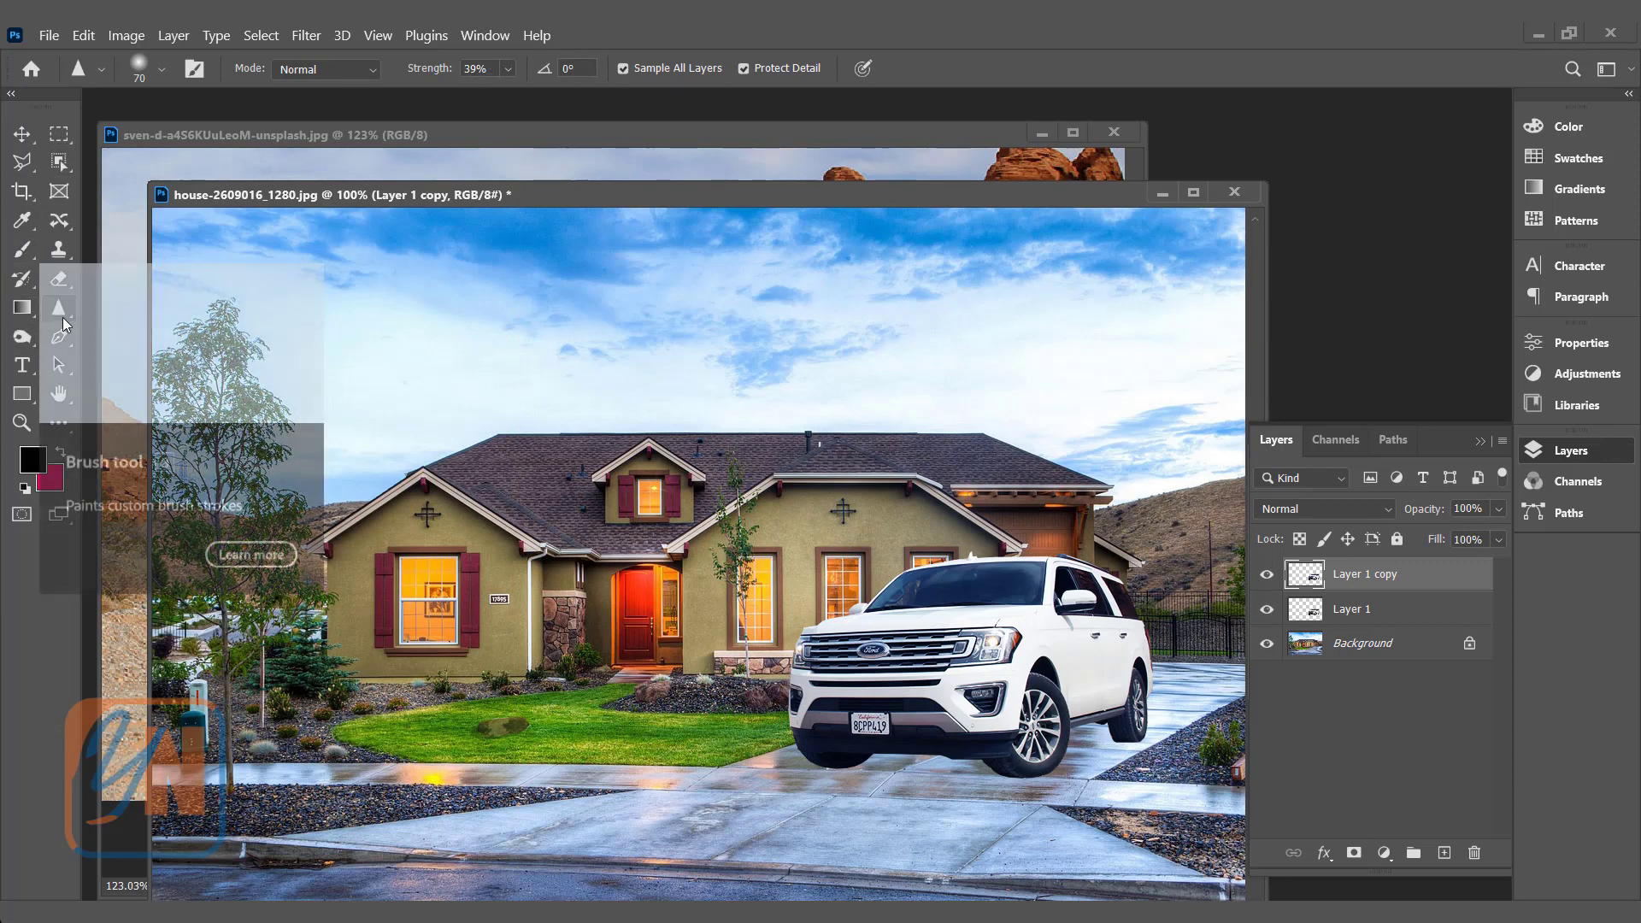
- Choose the Brush tool with the 100 px Soft Round brush and add a new layer above the car copy
click(23, 249)
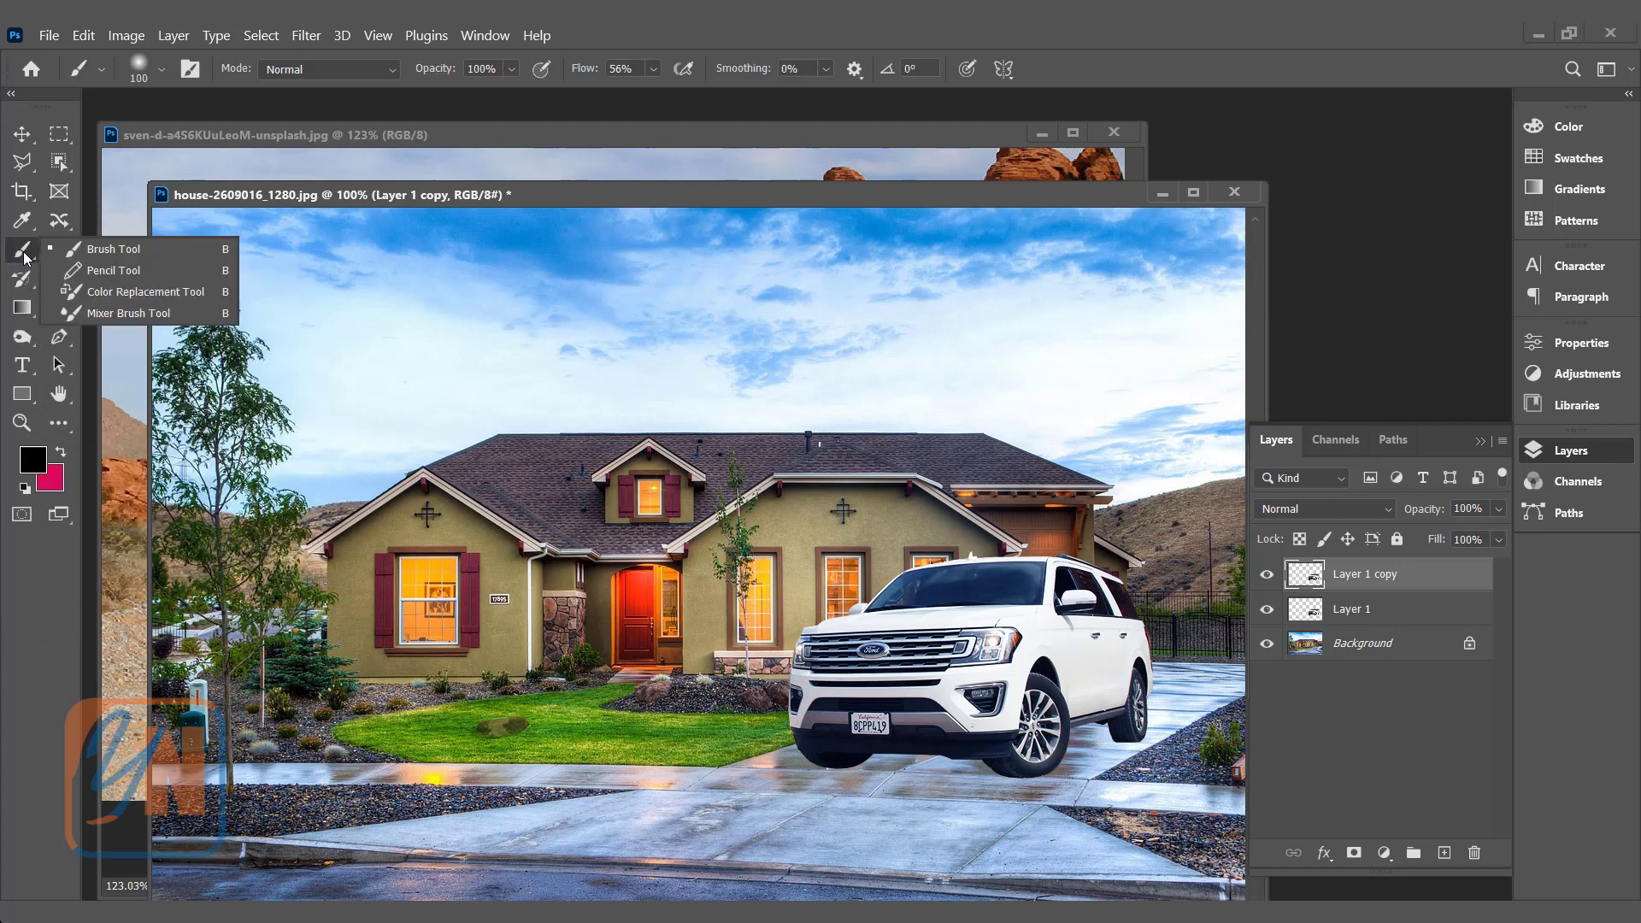
click(161, 72)
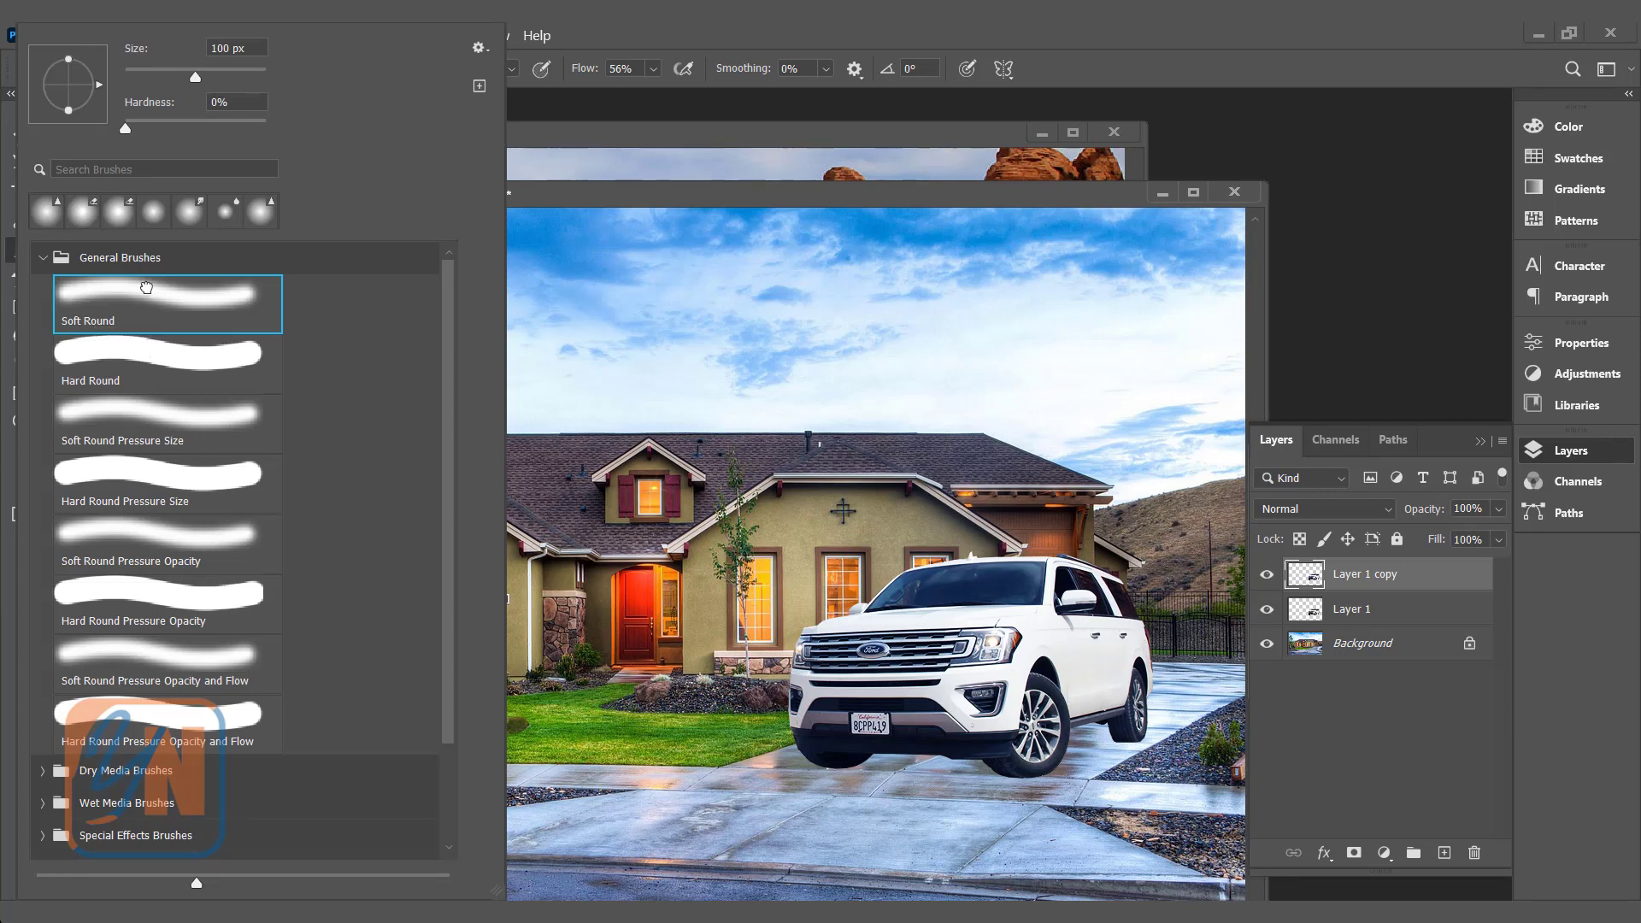
click(655, 216)
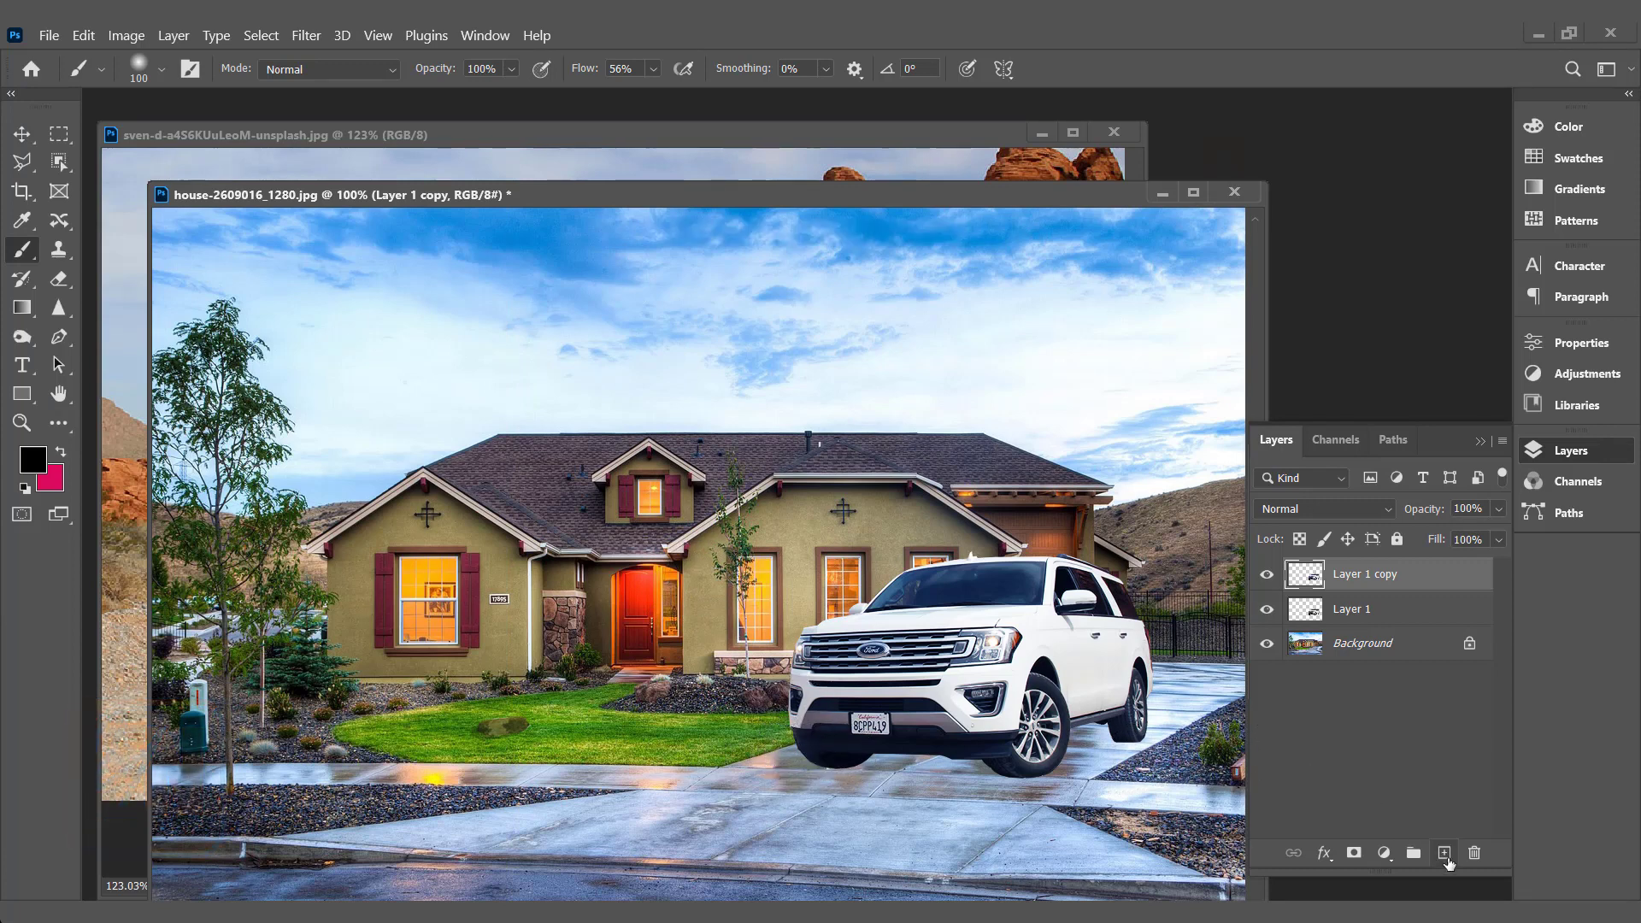
click(1444, 853)
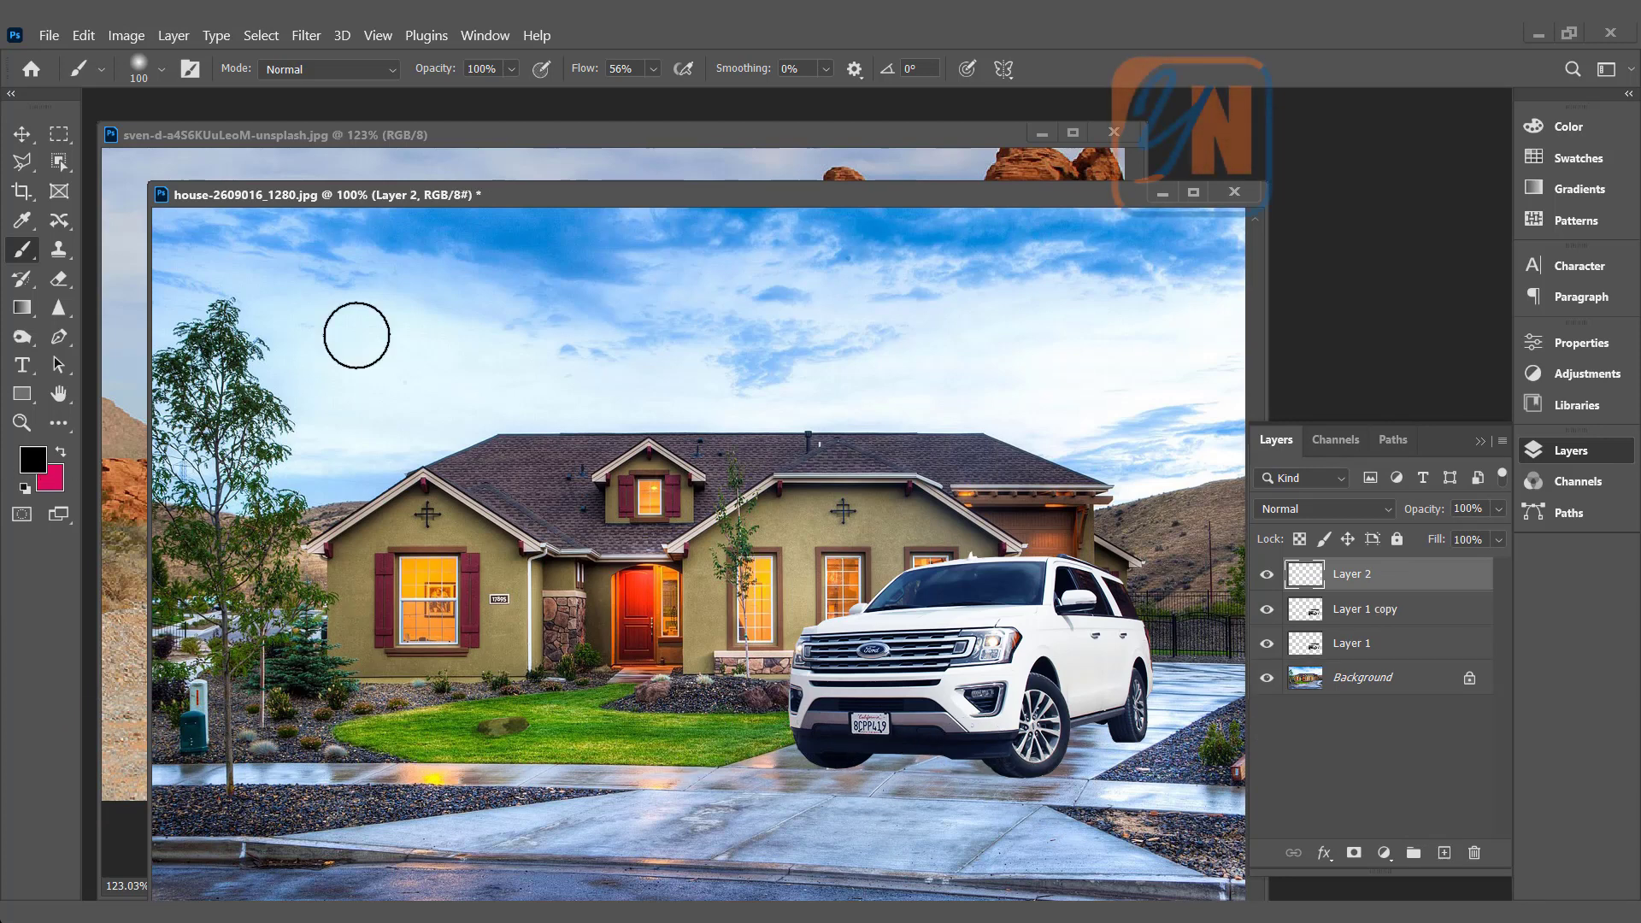
- Set the brush flow to 100% and paint a black shadow across the car's tires and lower bumper on the new layer
click(654, 69)
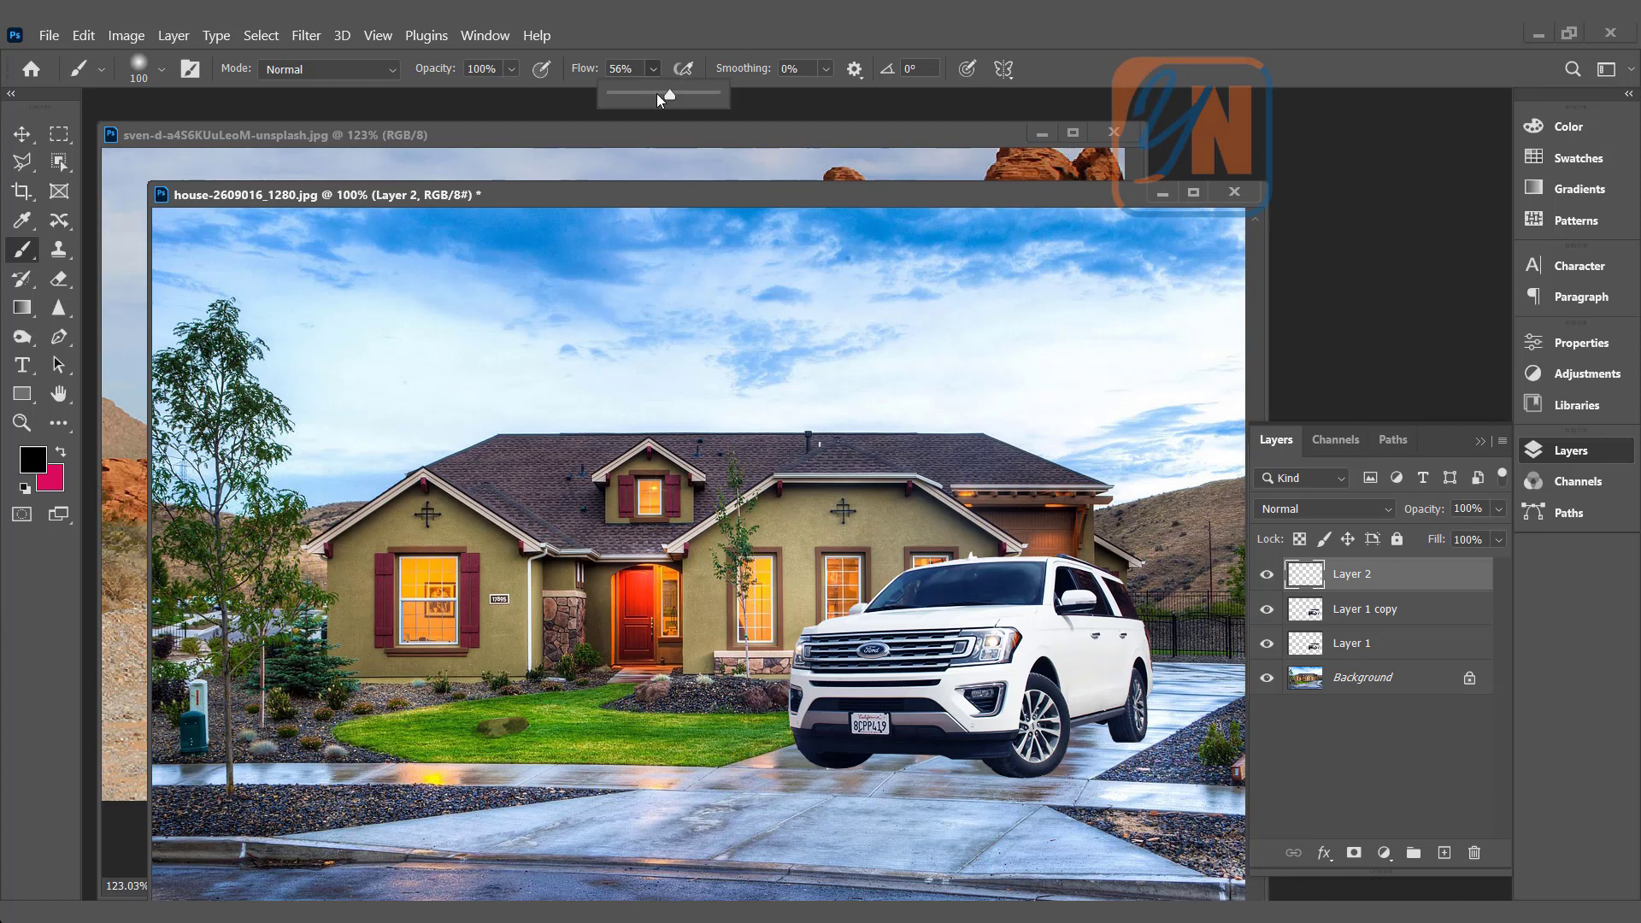
drag(671, 100, 769, 120)
mouse_move(777, 746)
mouse_down()
mouse_move(1152, 739)
mouse_move(1057, 759)
mouse_move(795, 758)
mouse_up()
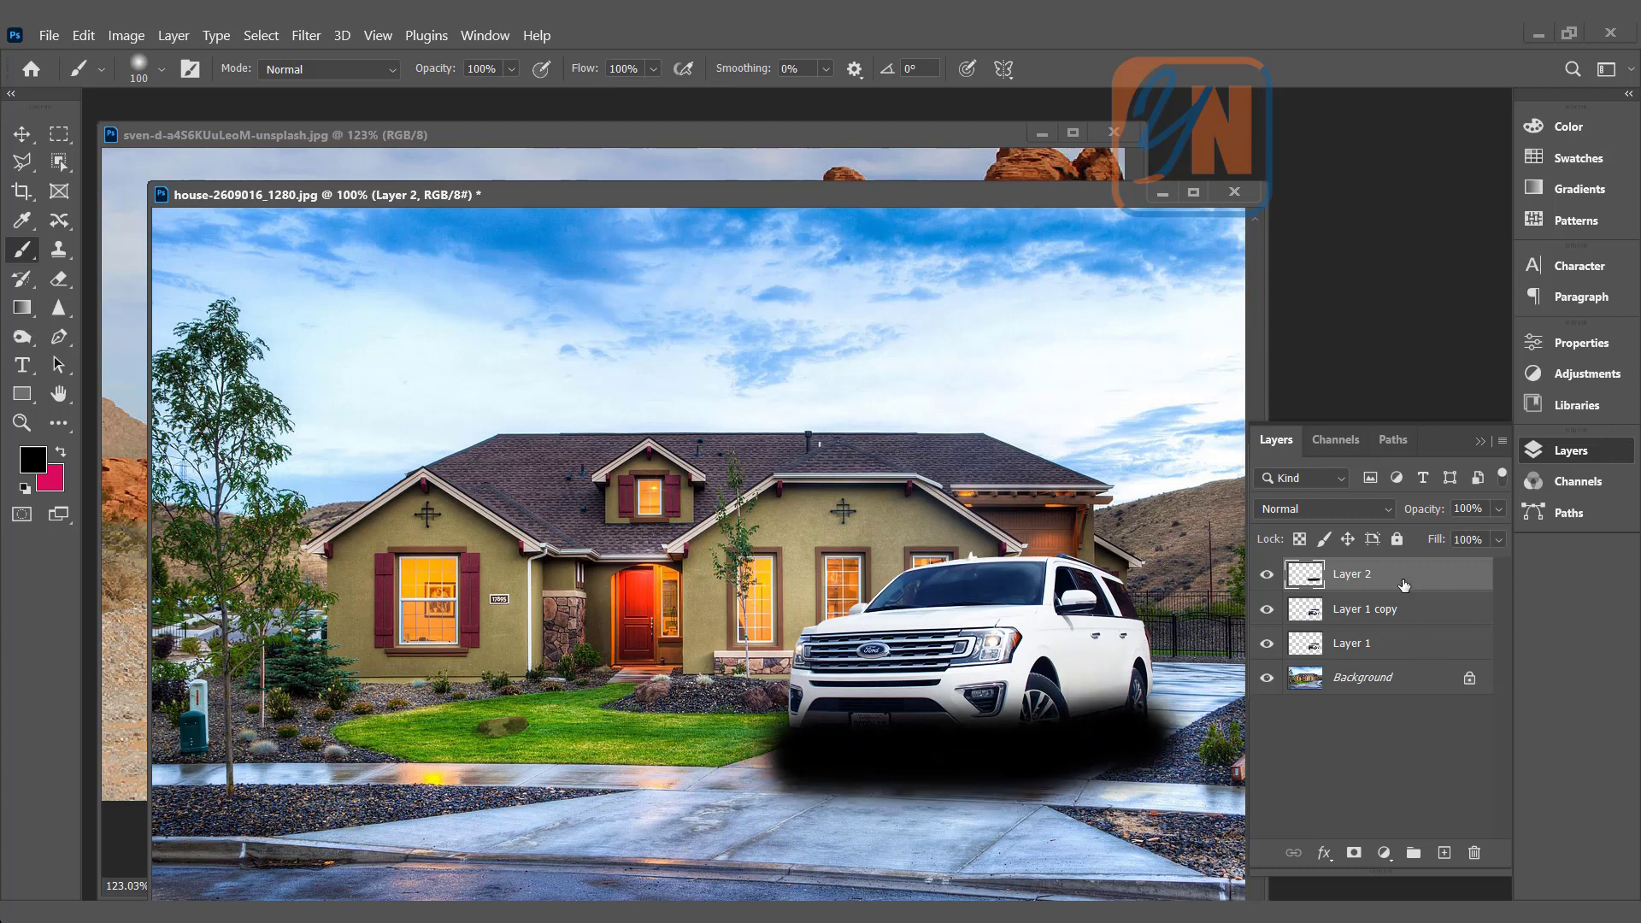
- Move the shadow layer beneath both car layers and set its opacity to 83%
drag(1408, 579, 1404, 655)
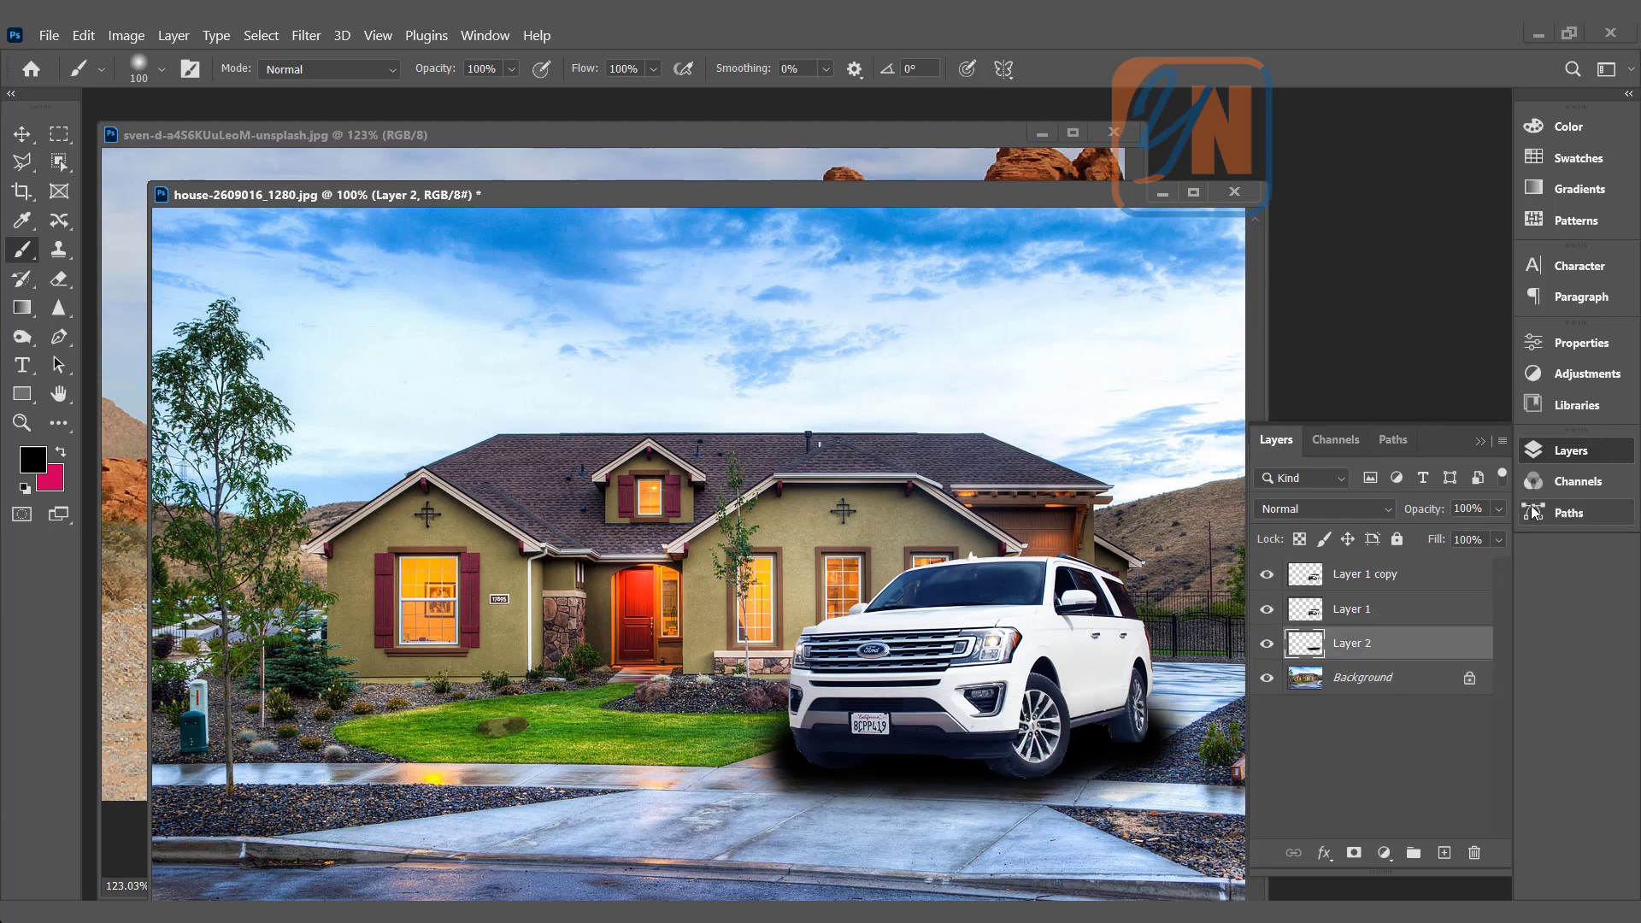
click(1500, 510)
drag(1496, 538, 1478, 537)
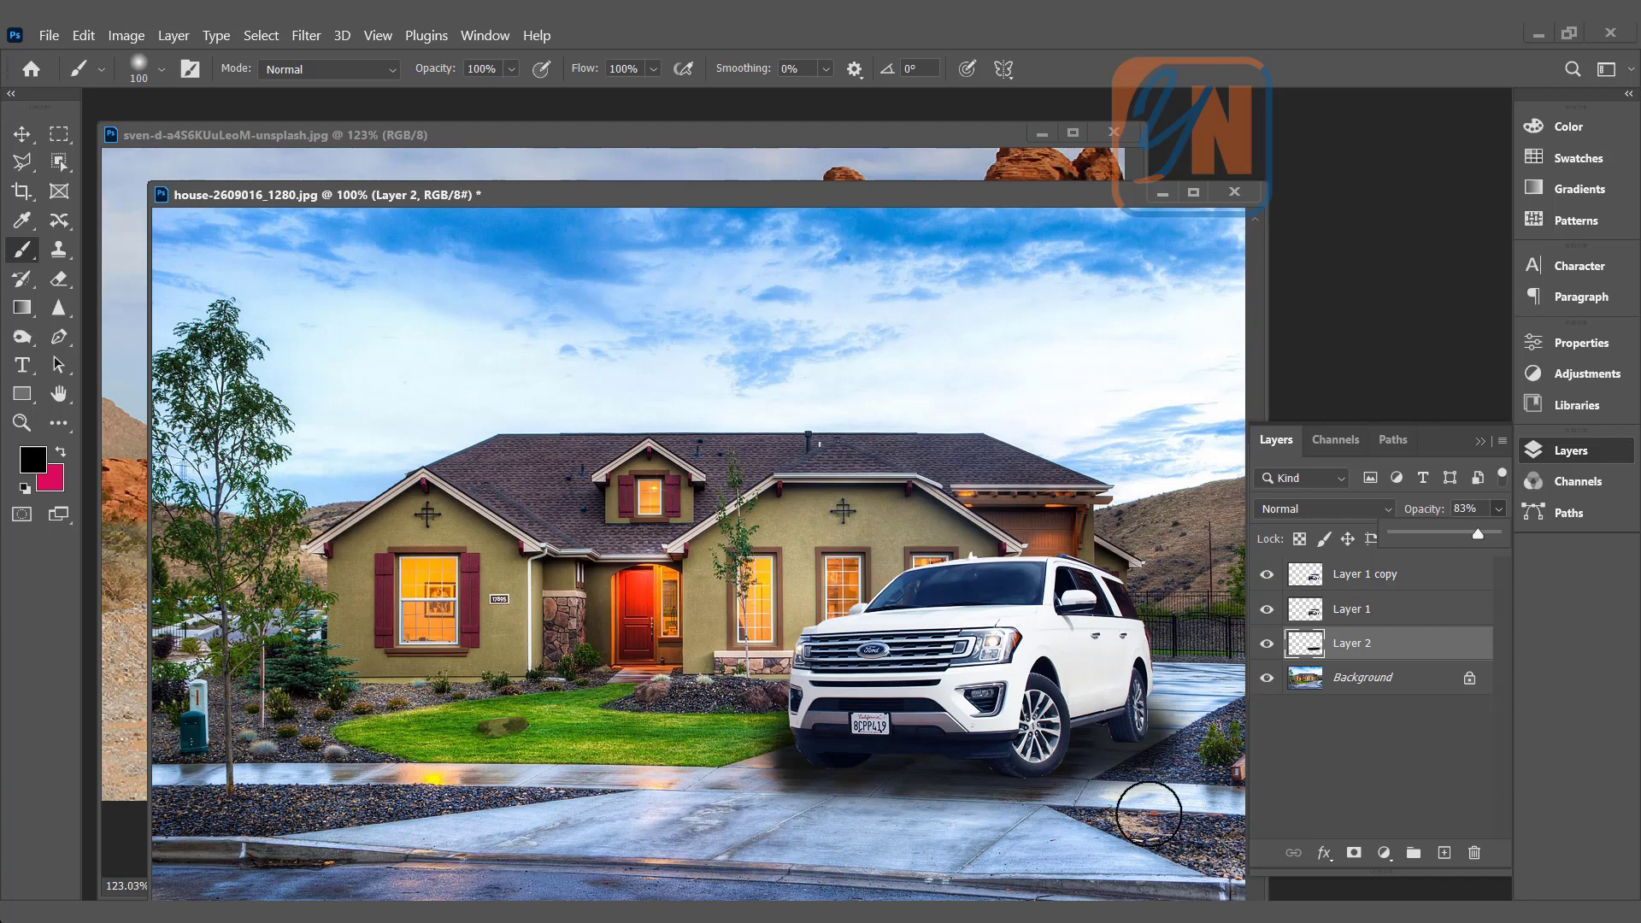
- Choose the Eraser tool, lower its hardness to the minimum and set its size to 80 px
click(60, 282)
click(159, 67)
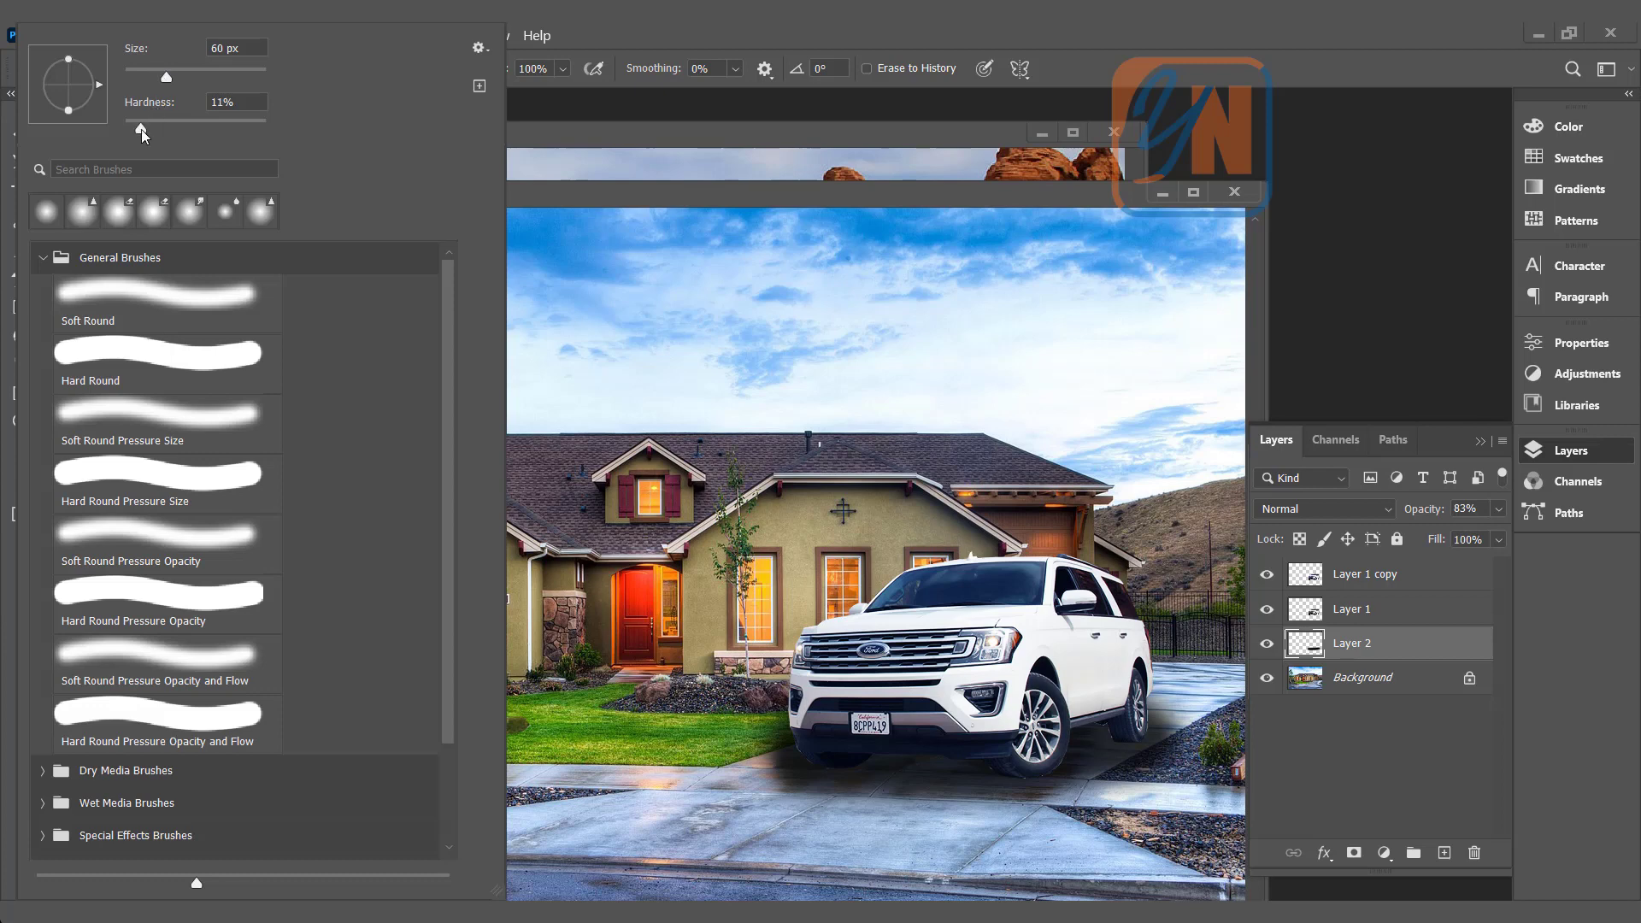
drag(141, 130, 91, 133)
key(Return)
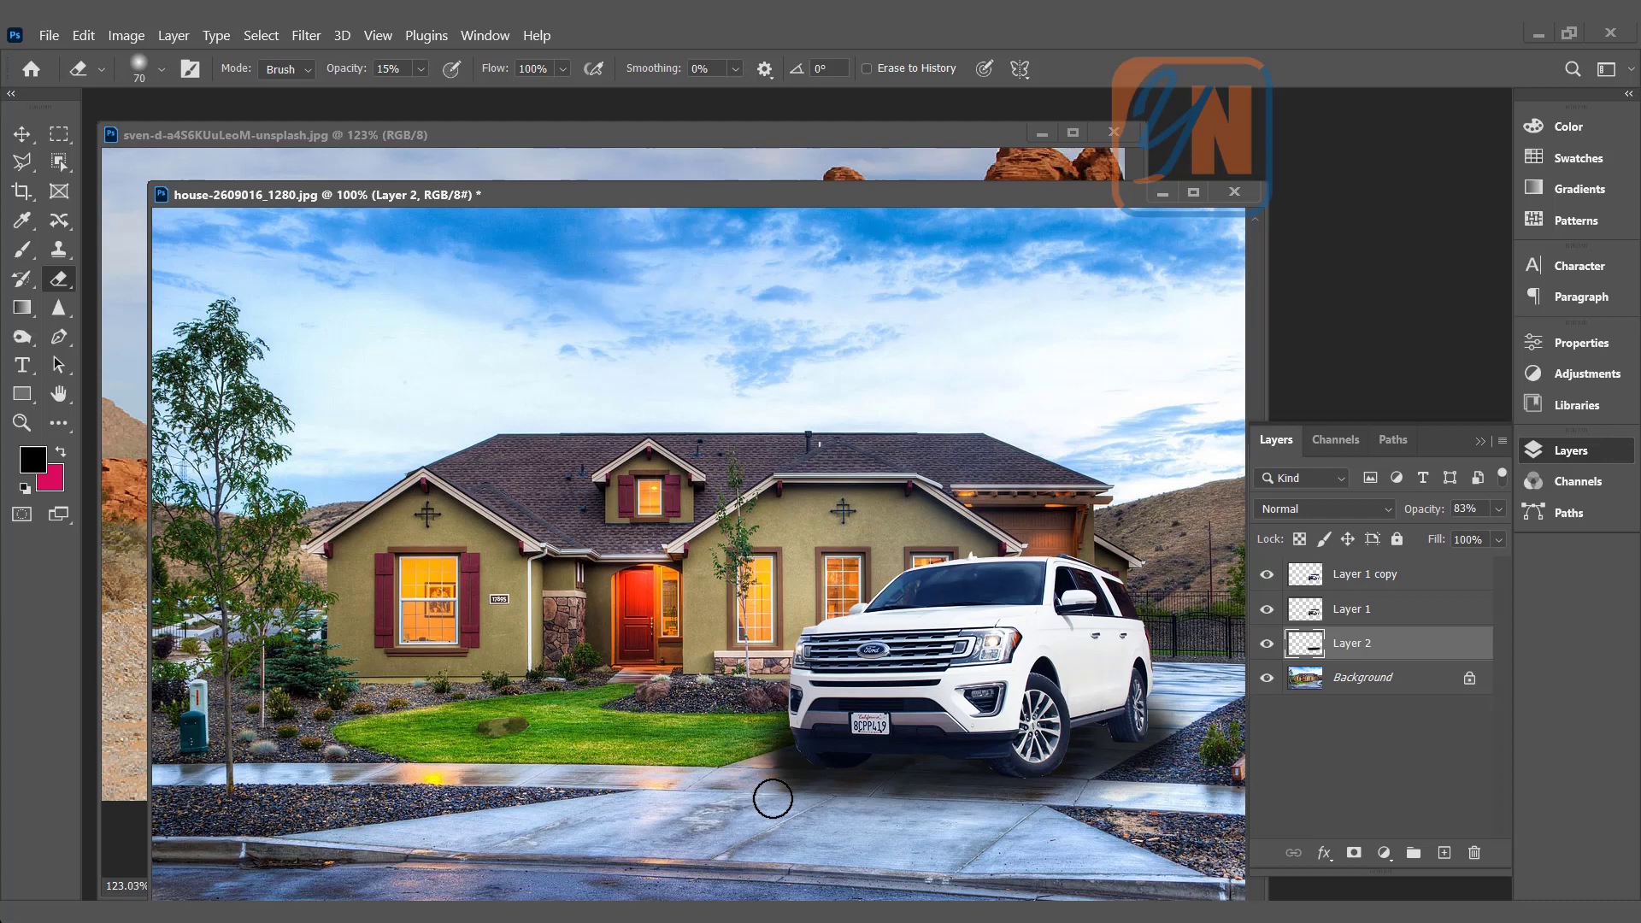
key(bracketright)
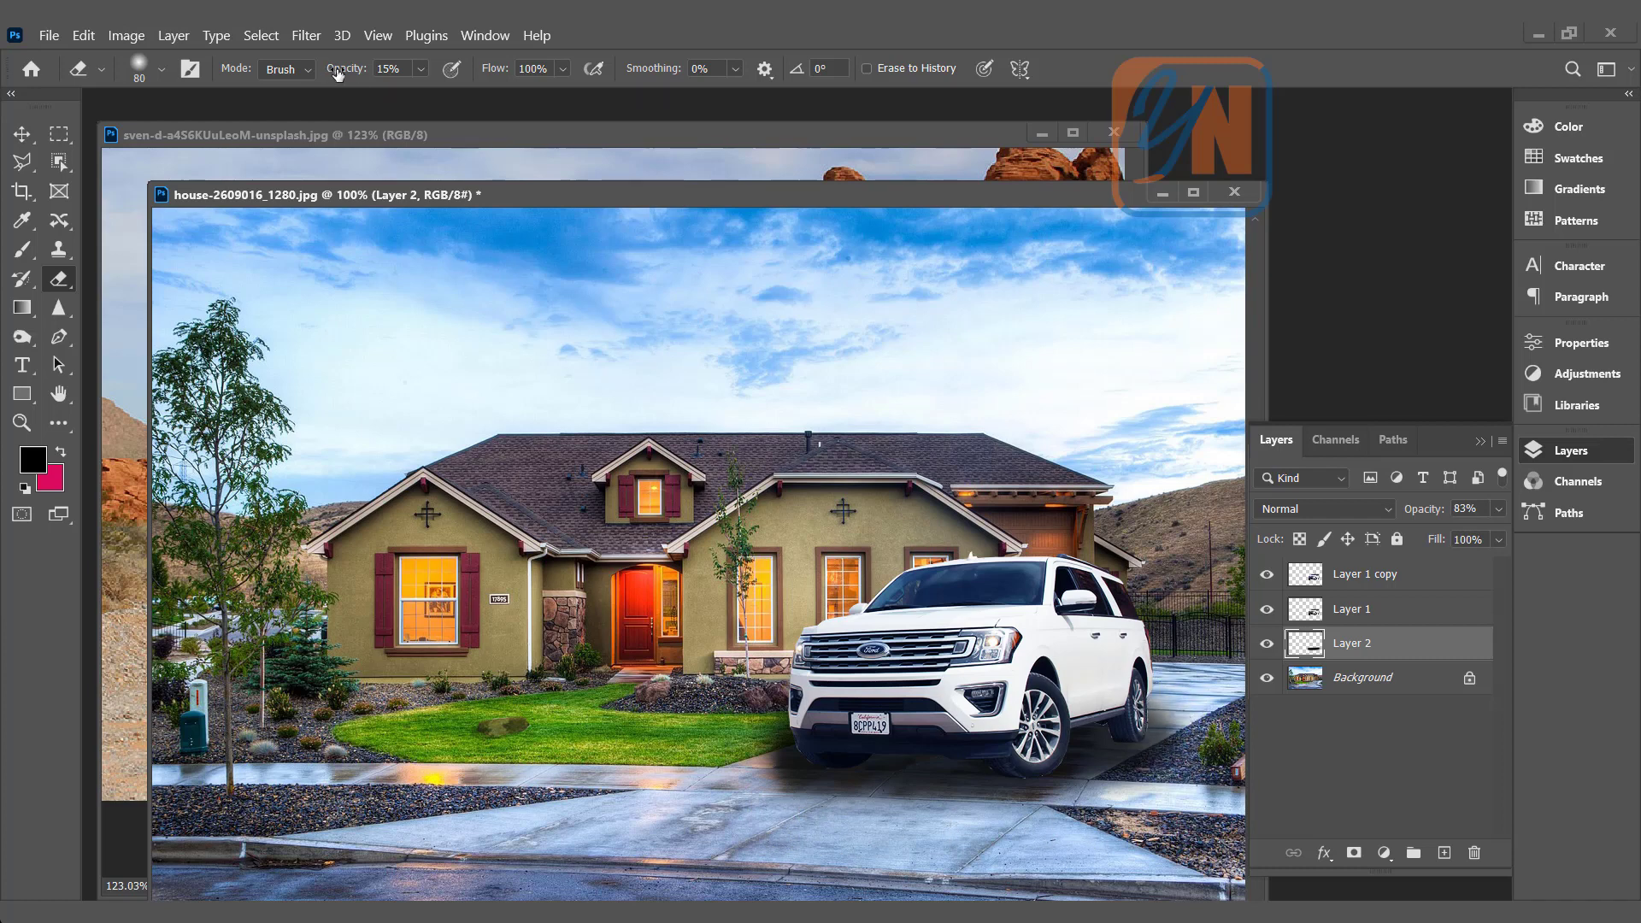
- Set the eraser opacity to 100% and erase the excess shadow behind, beside and in front of the car
click(422, 70)
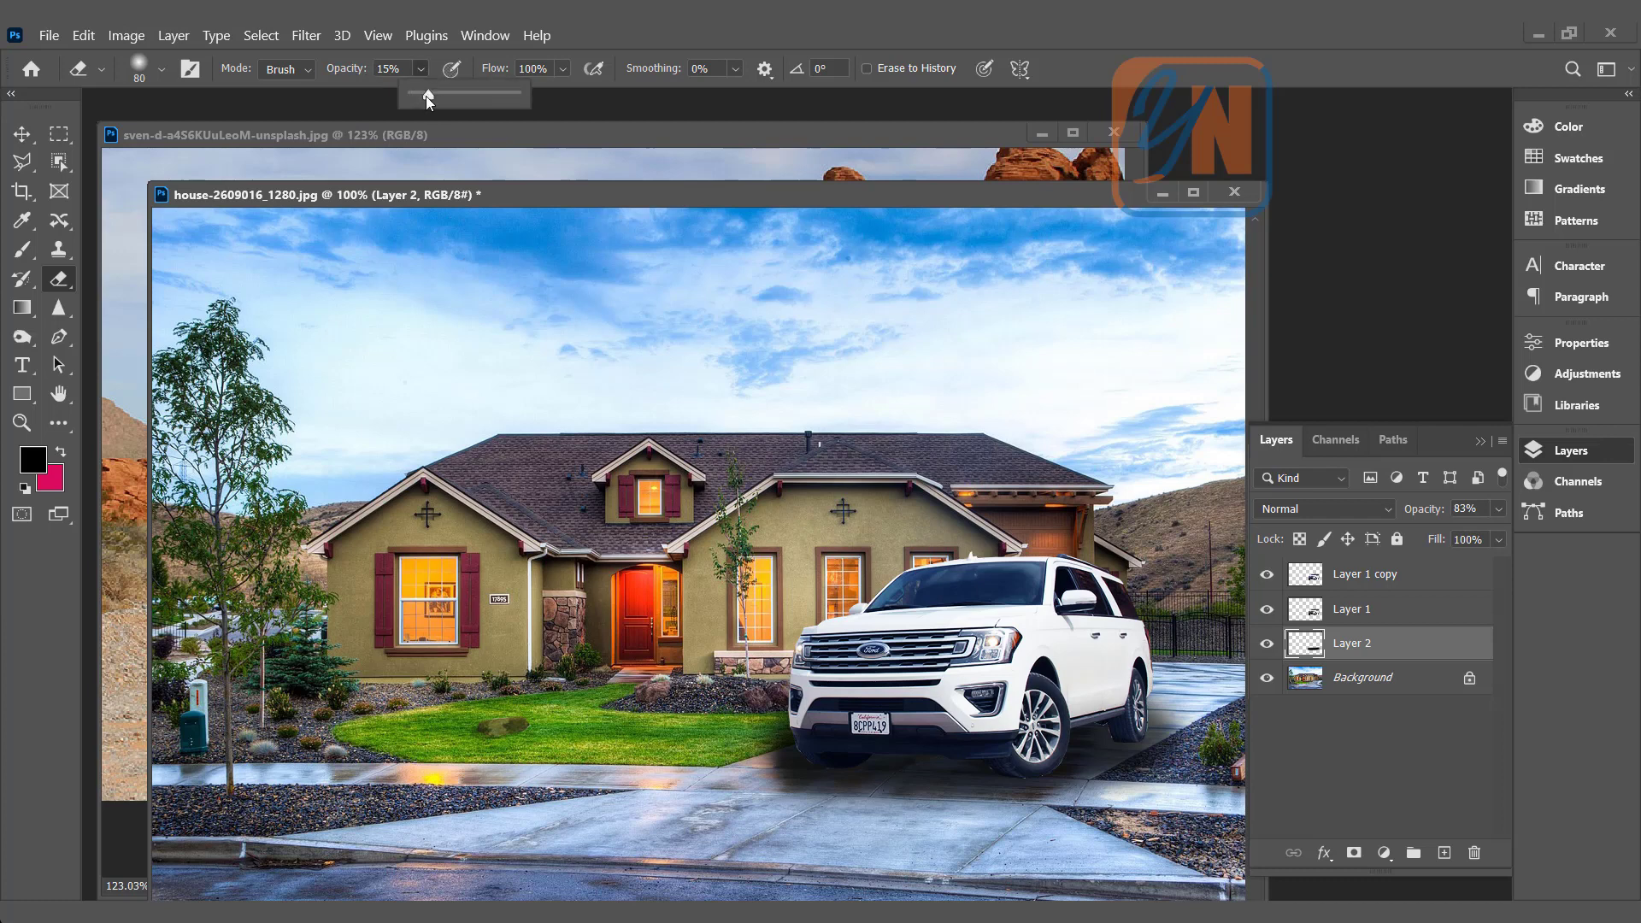
drag(429, 100, 521, 96)
click(1171, 684)
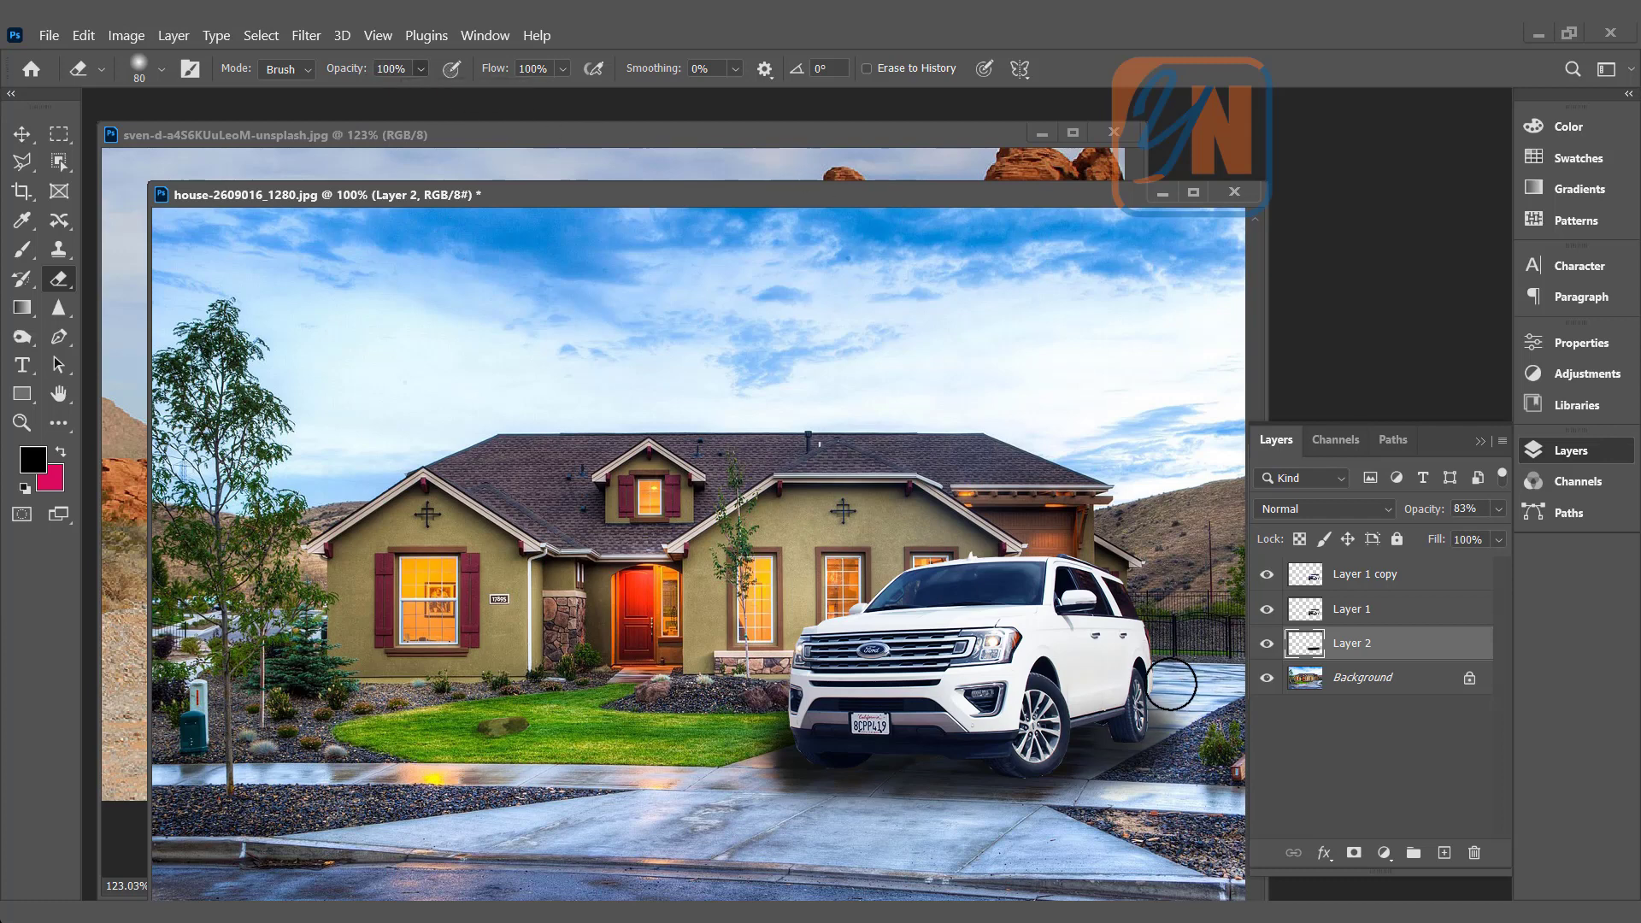
mouse_move(1170, 684)
mouse_down()
mouse_move(1178, 760)
mouse_move(1113, 795)
mouse_move(1140, 795)
mouse_move(1059, 821)
mouse_move(827, 811)
mouse_move(773, 704)
mouse_move(784, 721)
mouse_move(770, 732)
mouse_move(590, 827)
mouse_up()
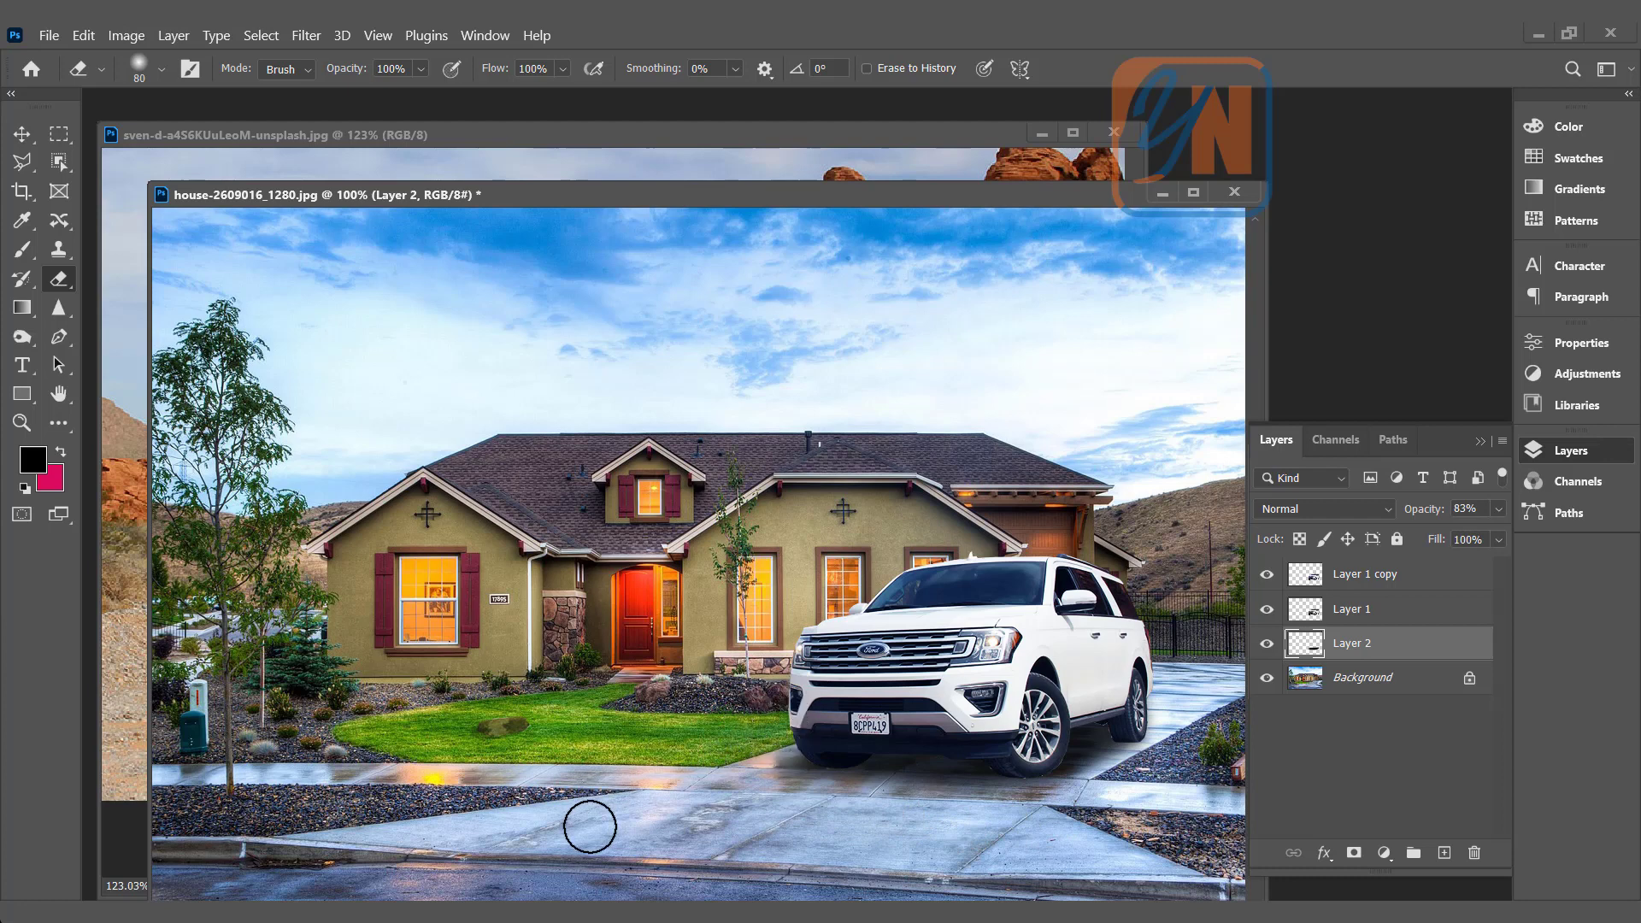
mouse_move(787, 711)
mouse_down()
mouse_move(753, 749)
mouse_move(740, 738)
mouse_up()
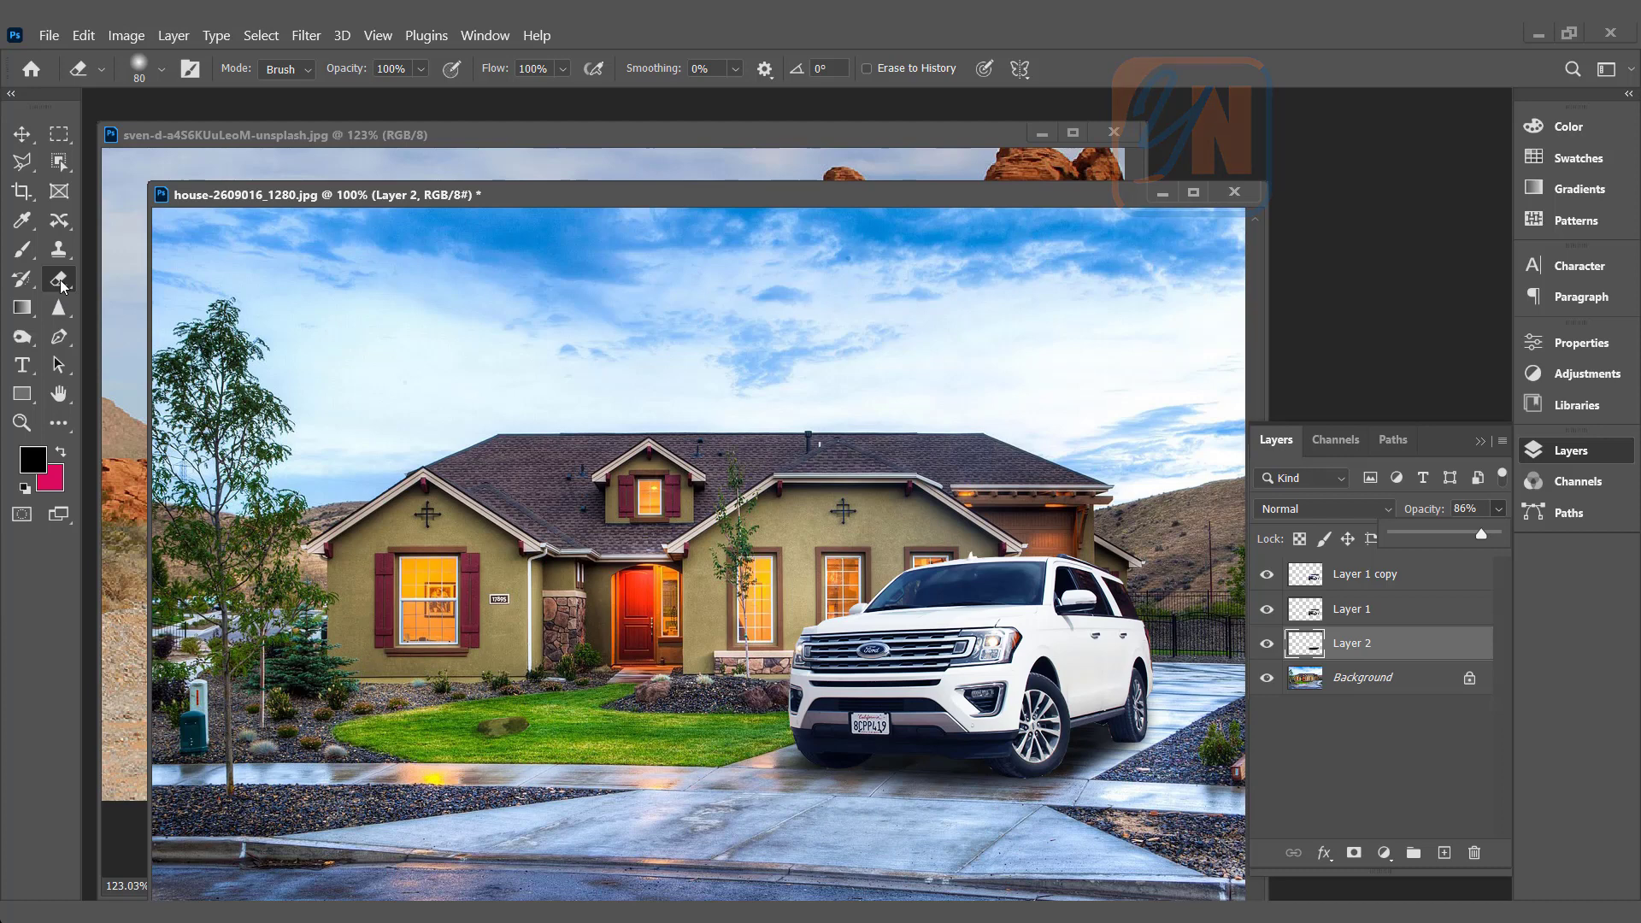
- Set the eraser opacity to 31% and soften the shadow's edge on the driveway near the car's wheels
click(423, 72)
mouse_move(453, 94)
mouse_down()
mouse_move(374, 121)
mouse_move(379, 147)
mouse_up()
mouse_move(1128, 772)
mouse_down()
mouse_move(1047, 816)
mouse_move(1089, 789)
mouse_up()
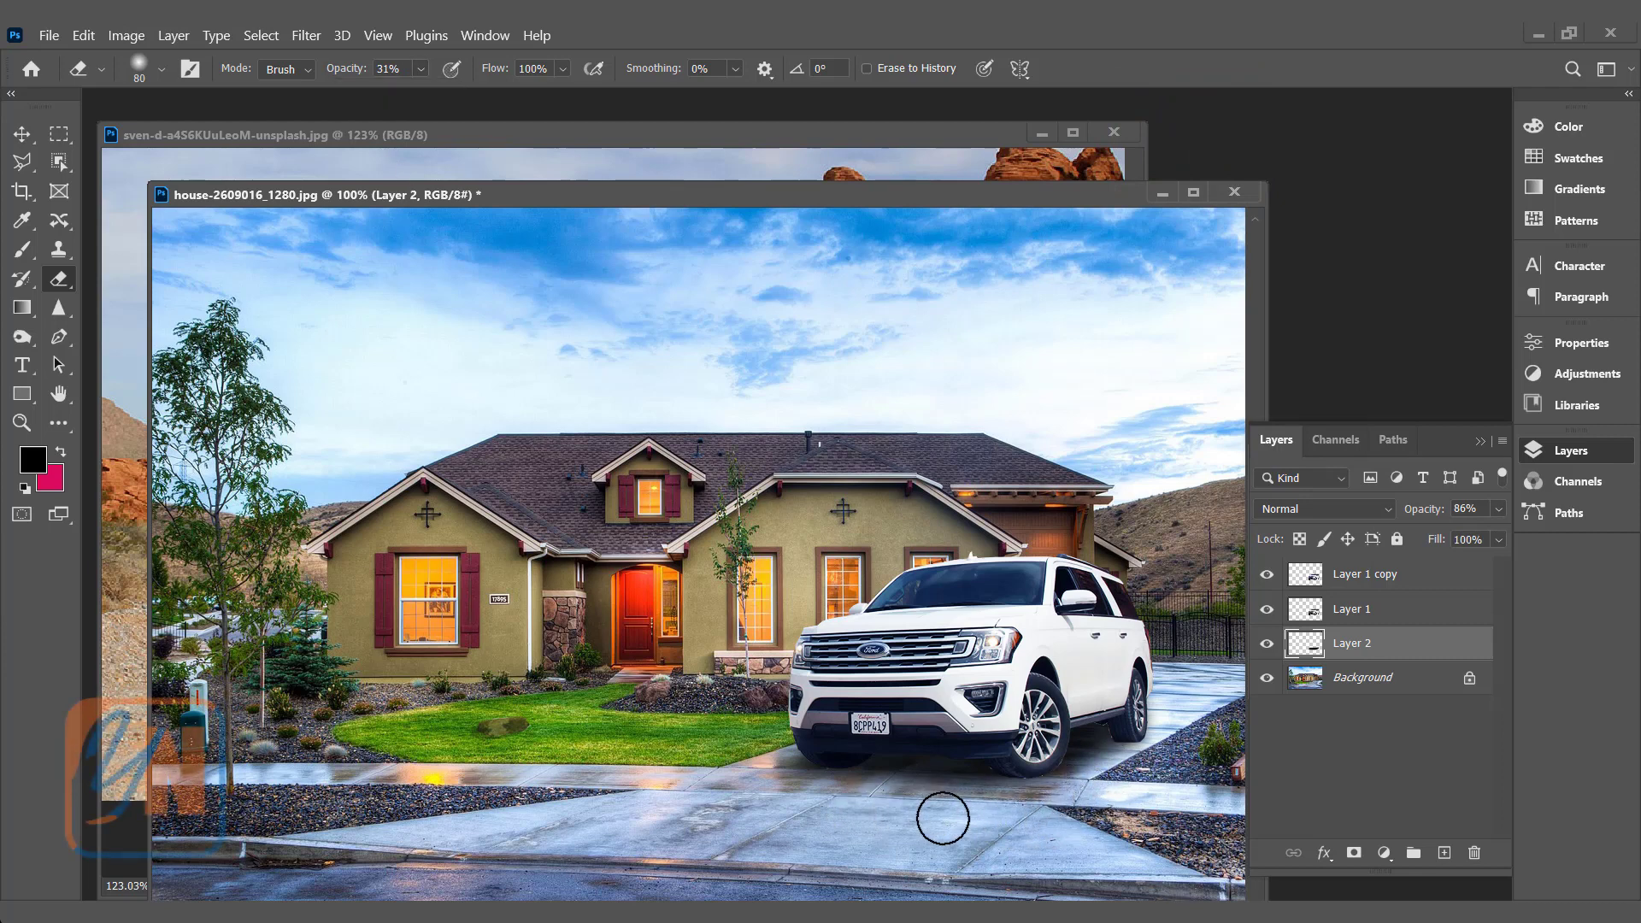
- Move the house and desert photo windows aside and choose the Magnetic Lasso tool
drag(461, 197, 602, 191)
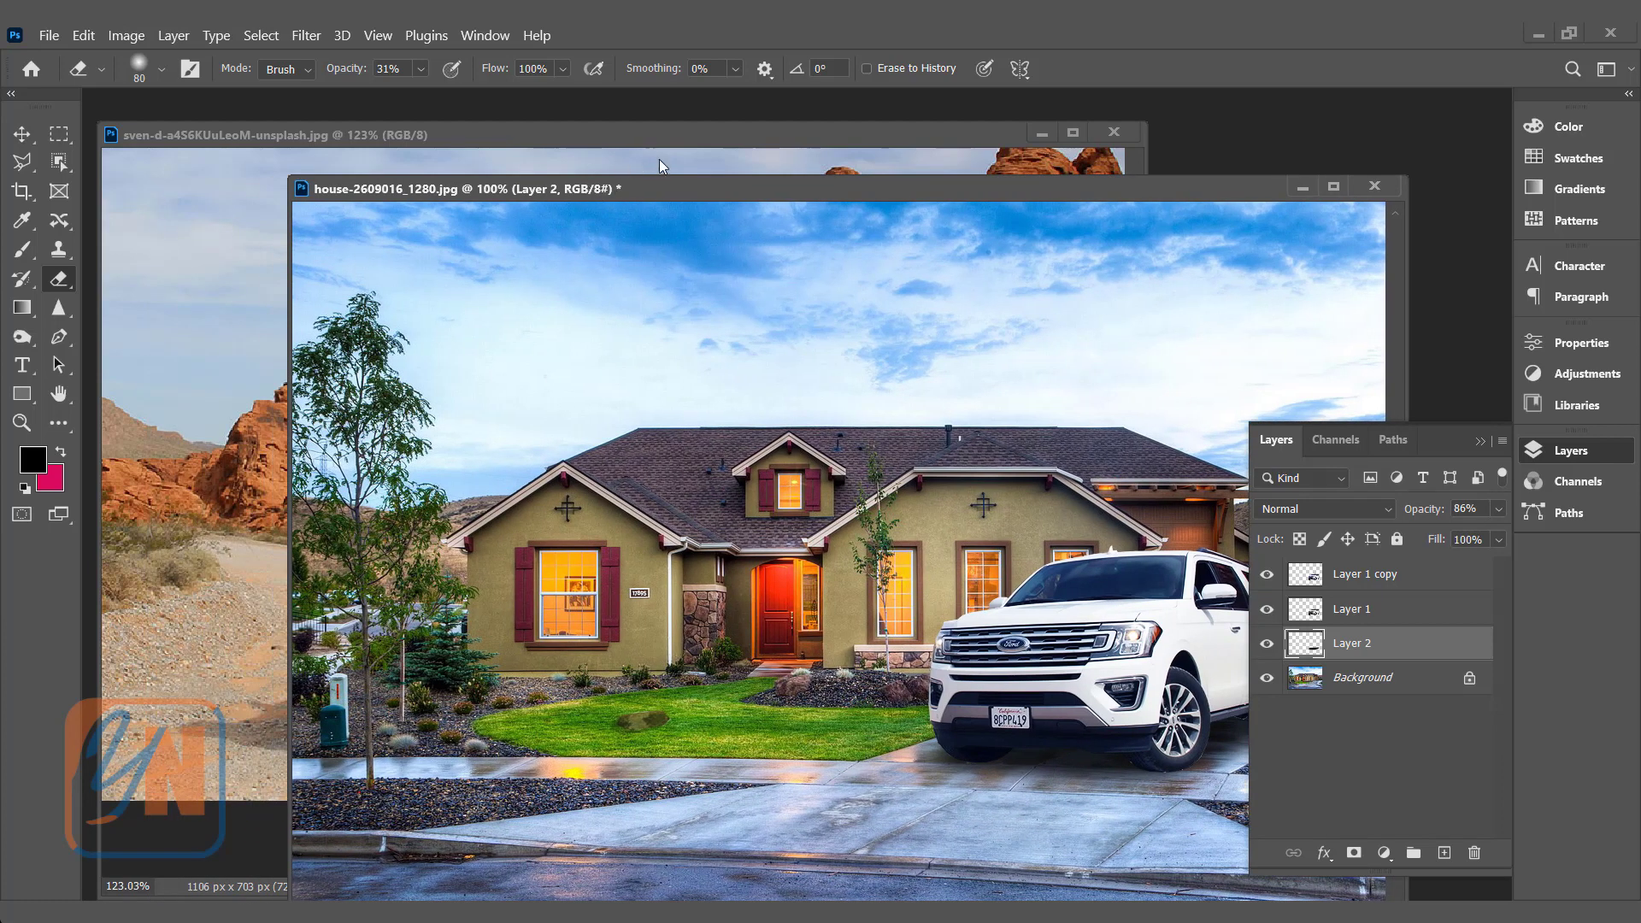
click(23, 161)
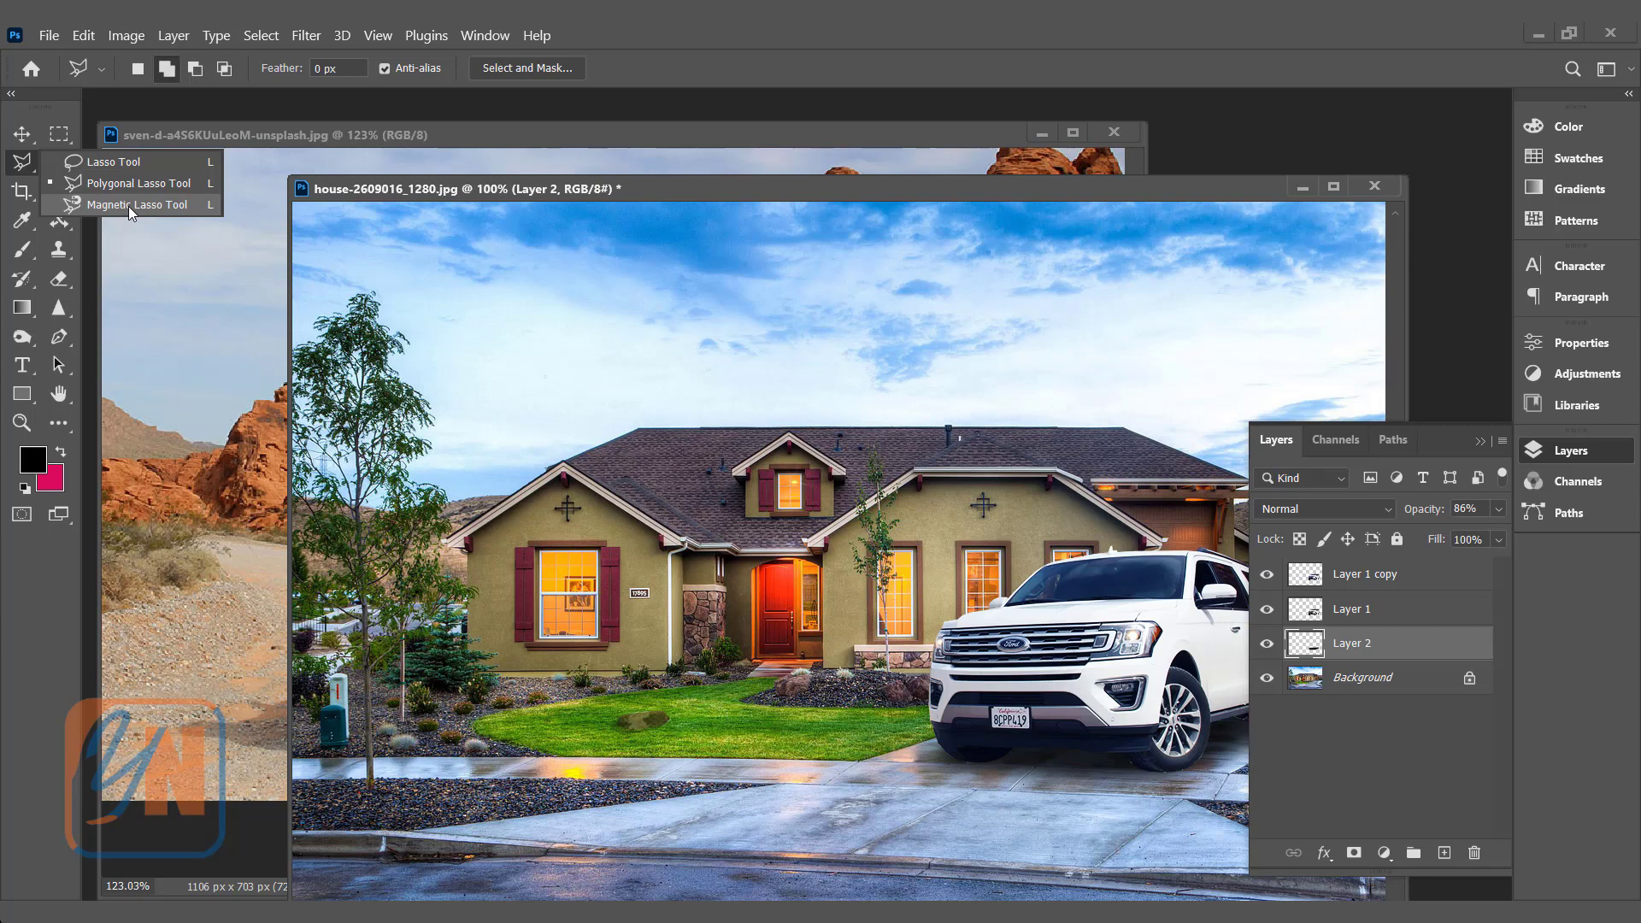
click(128, 205)
click(858, 137)
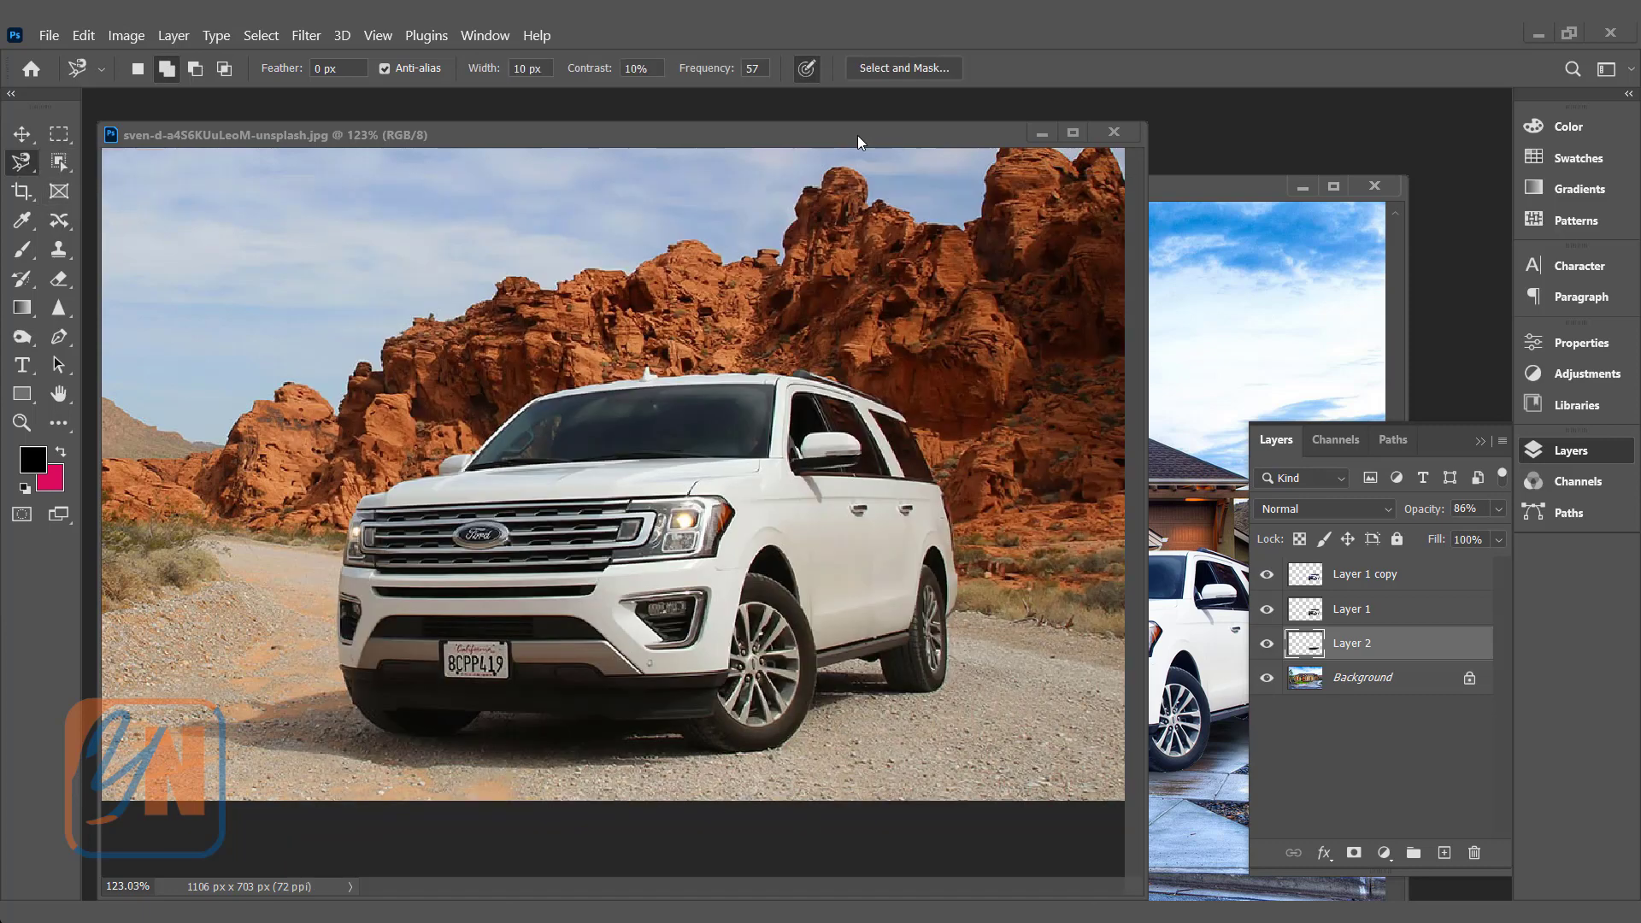
drag(859, 135, 350, 593)
- Bring up the stones photo, zoom it to 161% and enlarge its window to show the whole stack
click(243, 340)
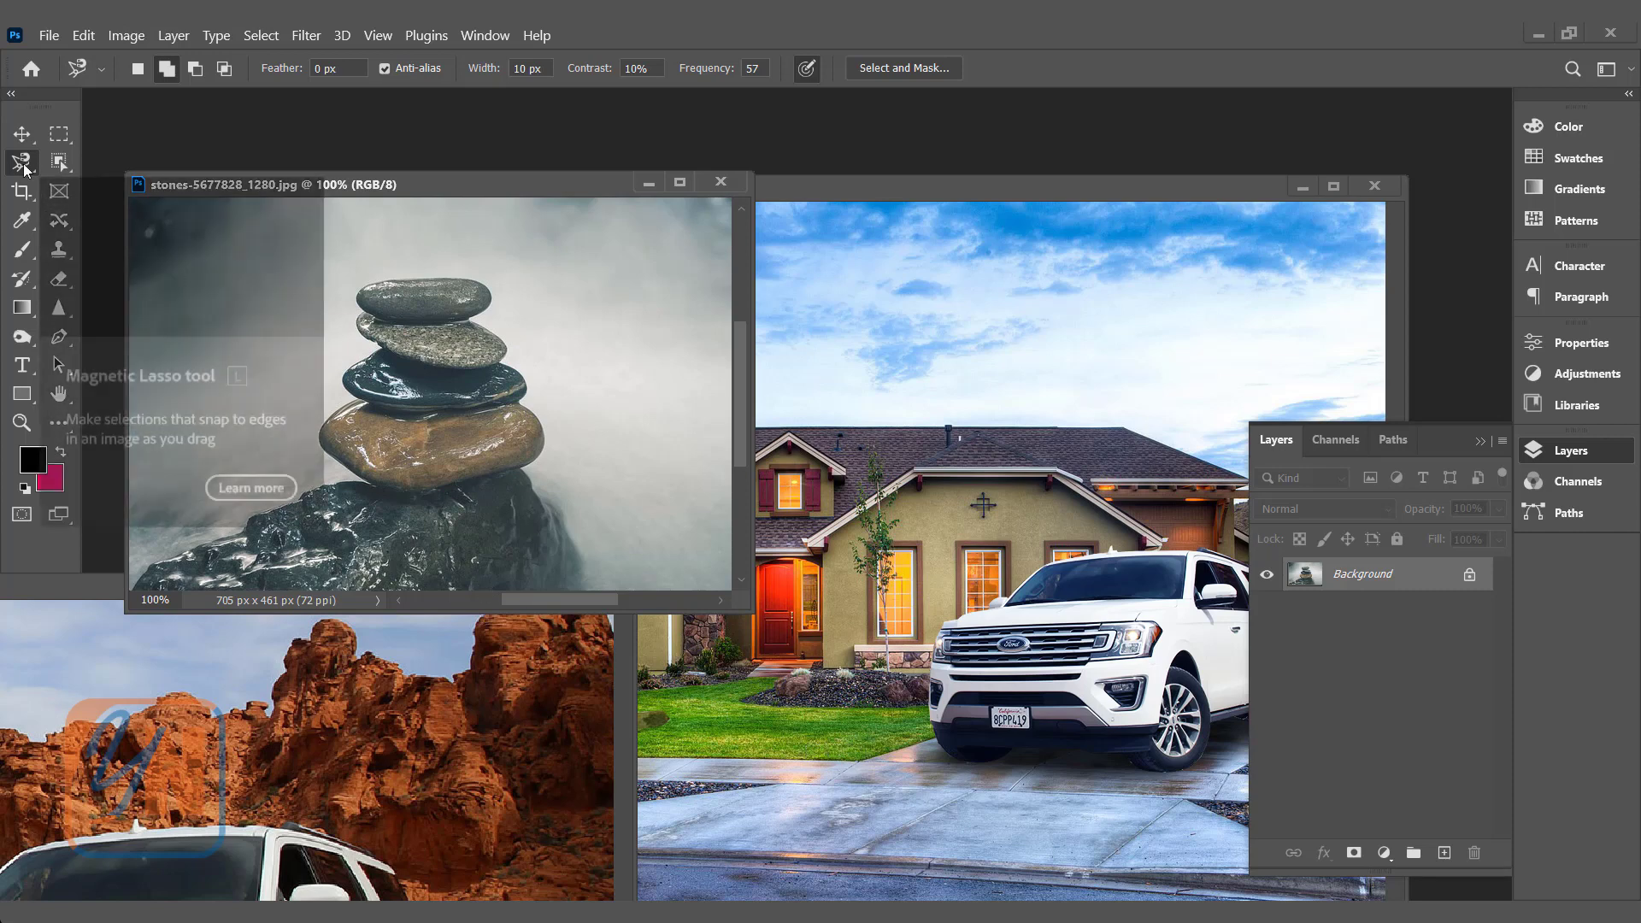
scroll(428, 283, up, 5)
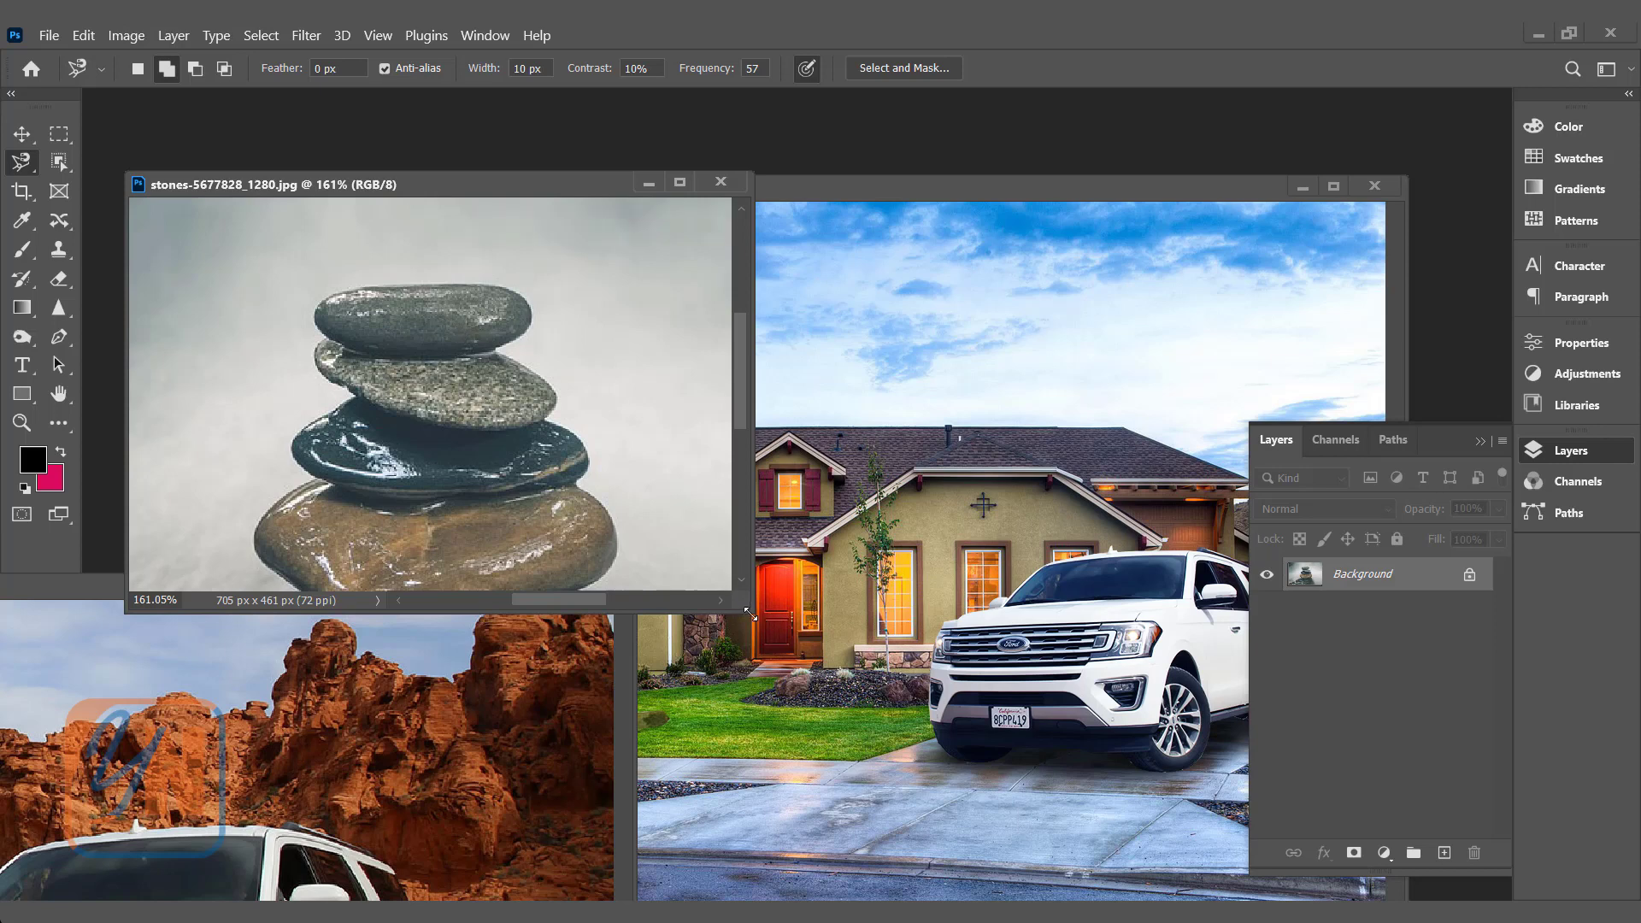
drag(748, 613, 859, 831)
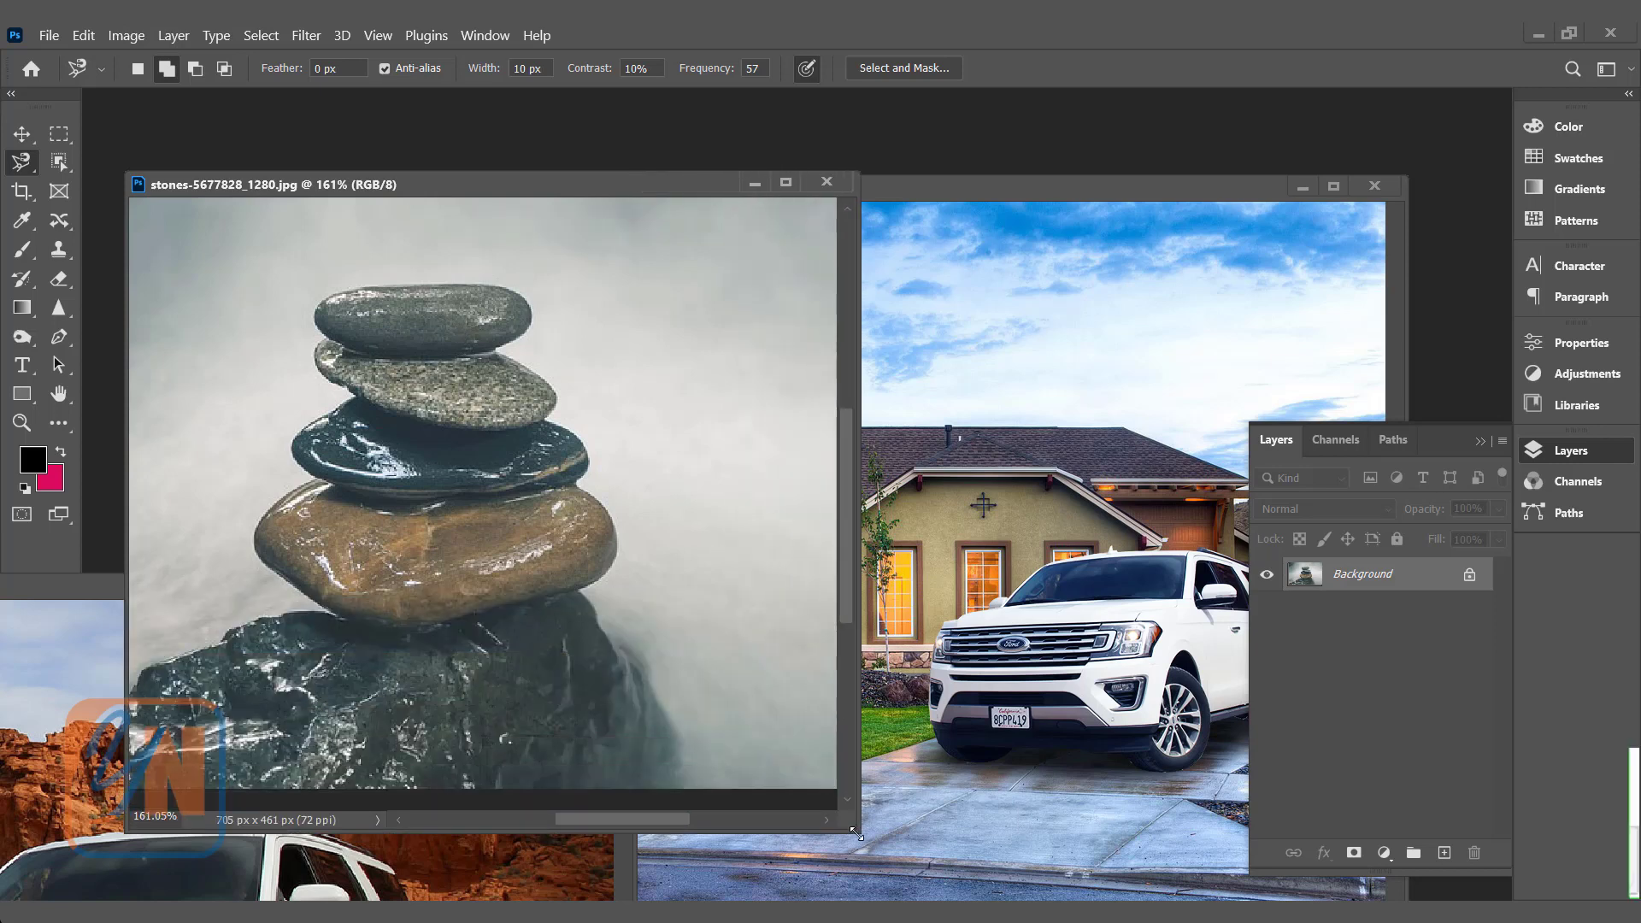
- Trace around the four stacked stones with the Magnetic Lasso and close the outline, leaving out the dark rock below
click(451, 283)
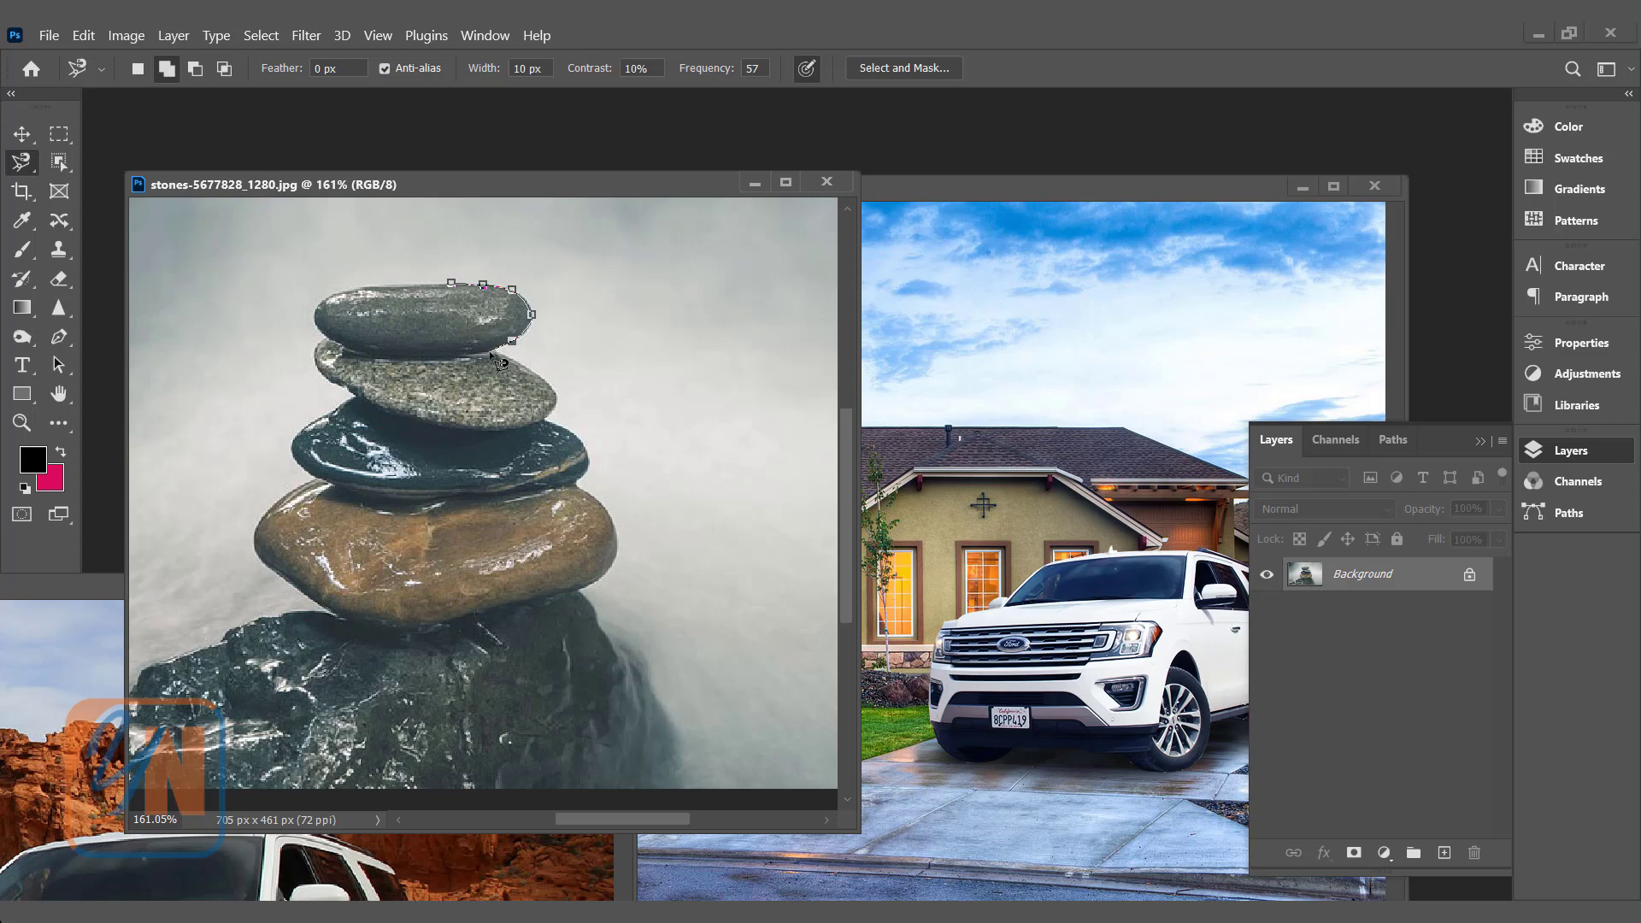
key(BackSpace)
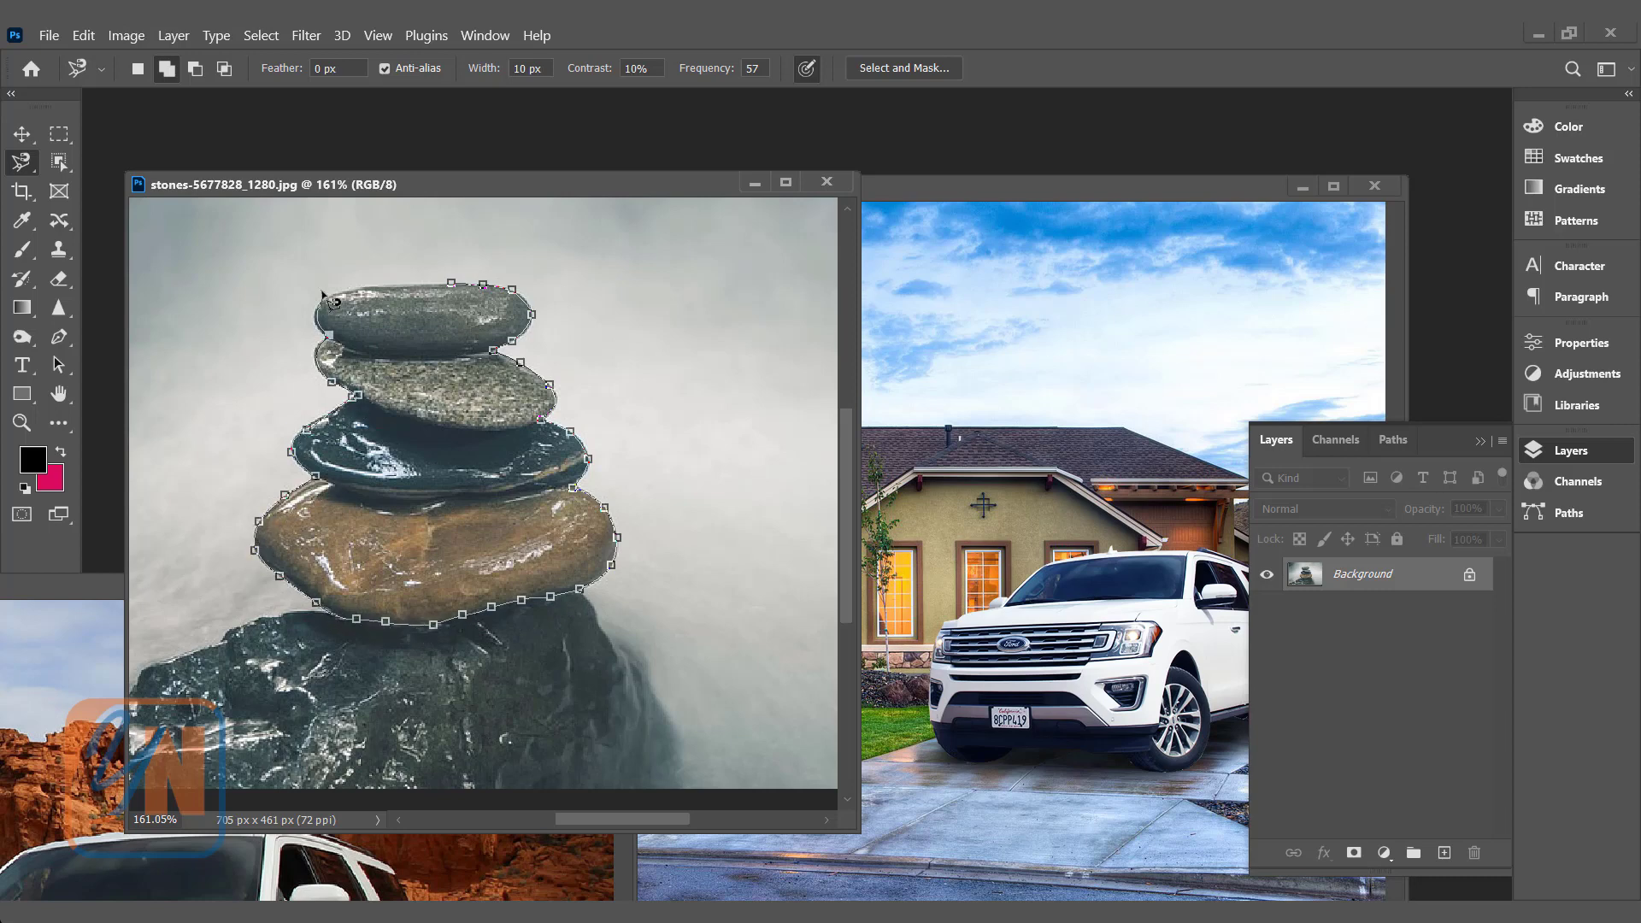
click(460, 293)
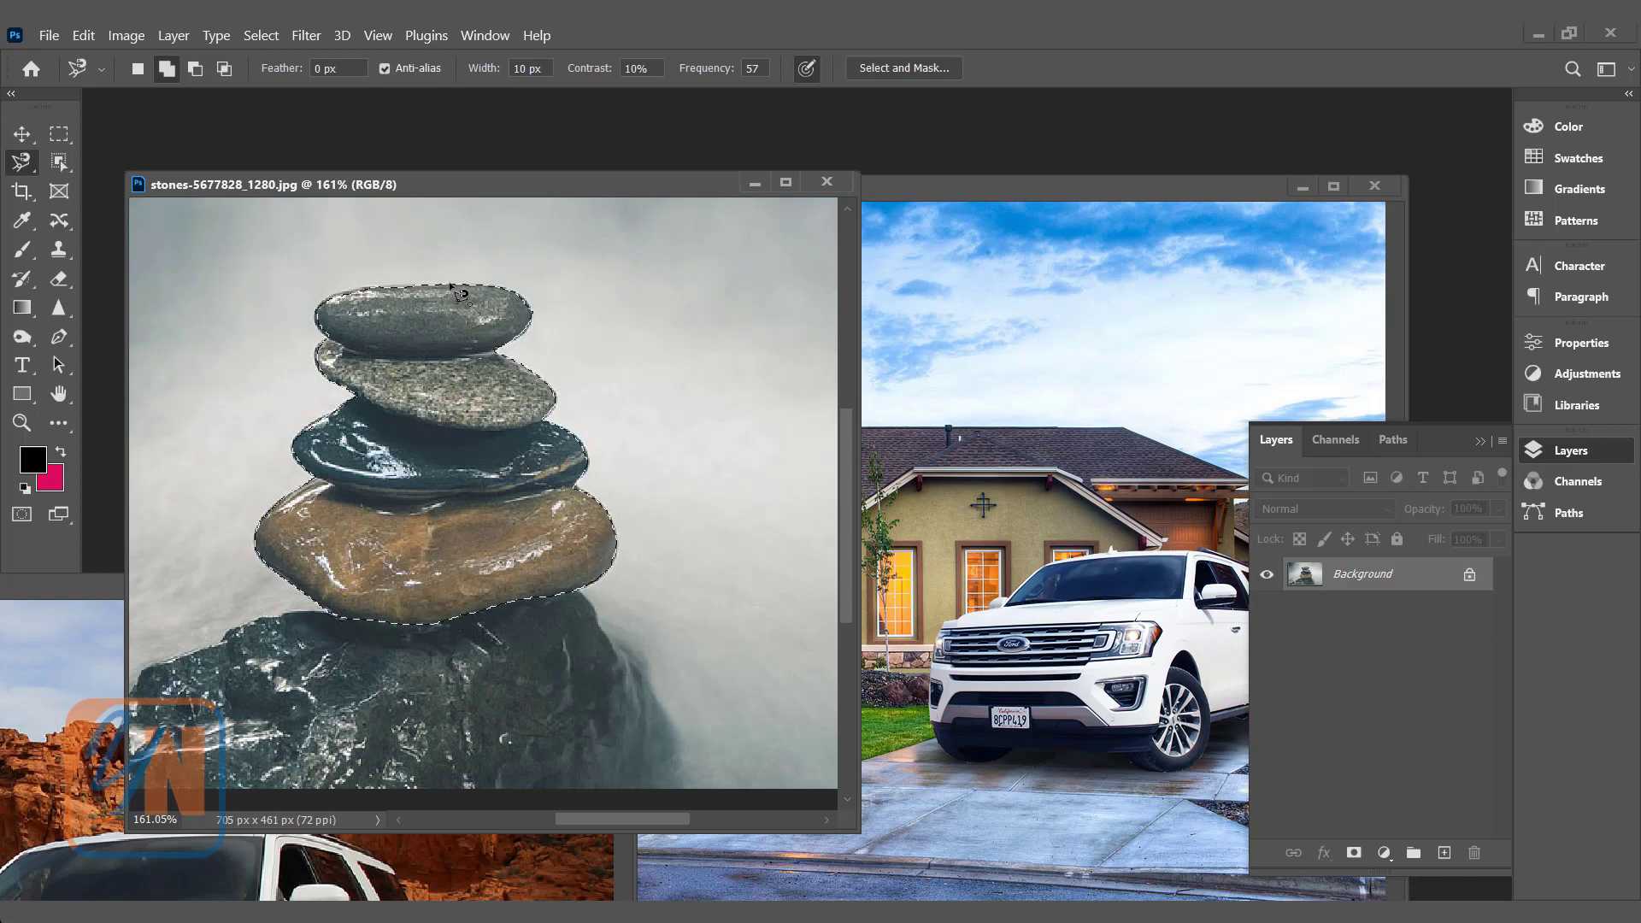
- Move the selected stones into the house photo, scale them to about 28%, and place them where the lawn meets the driveway beside the car
click(21, 133)
drag(414, 328, 865, 589)
drag(908, 537, 841, 748)
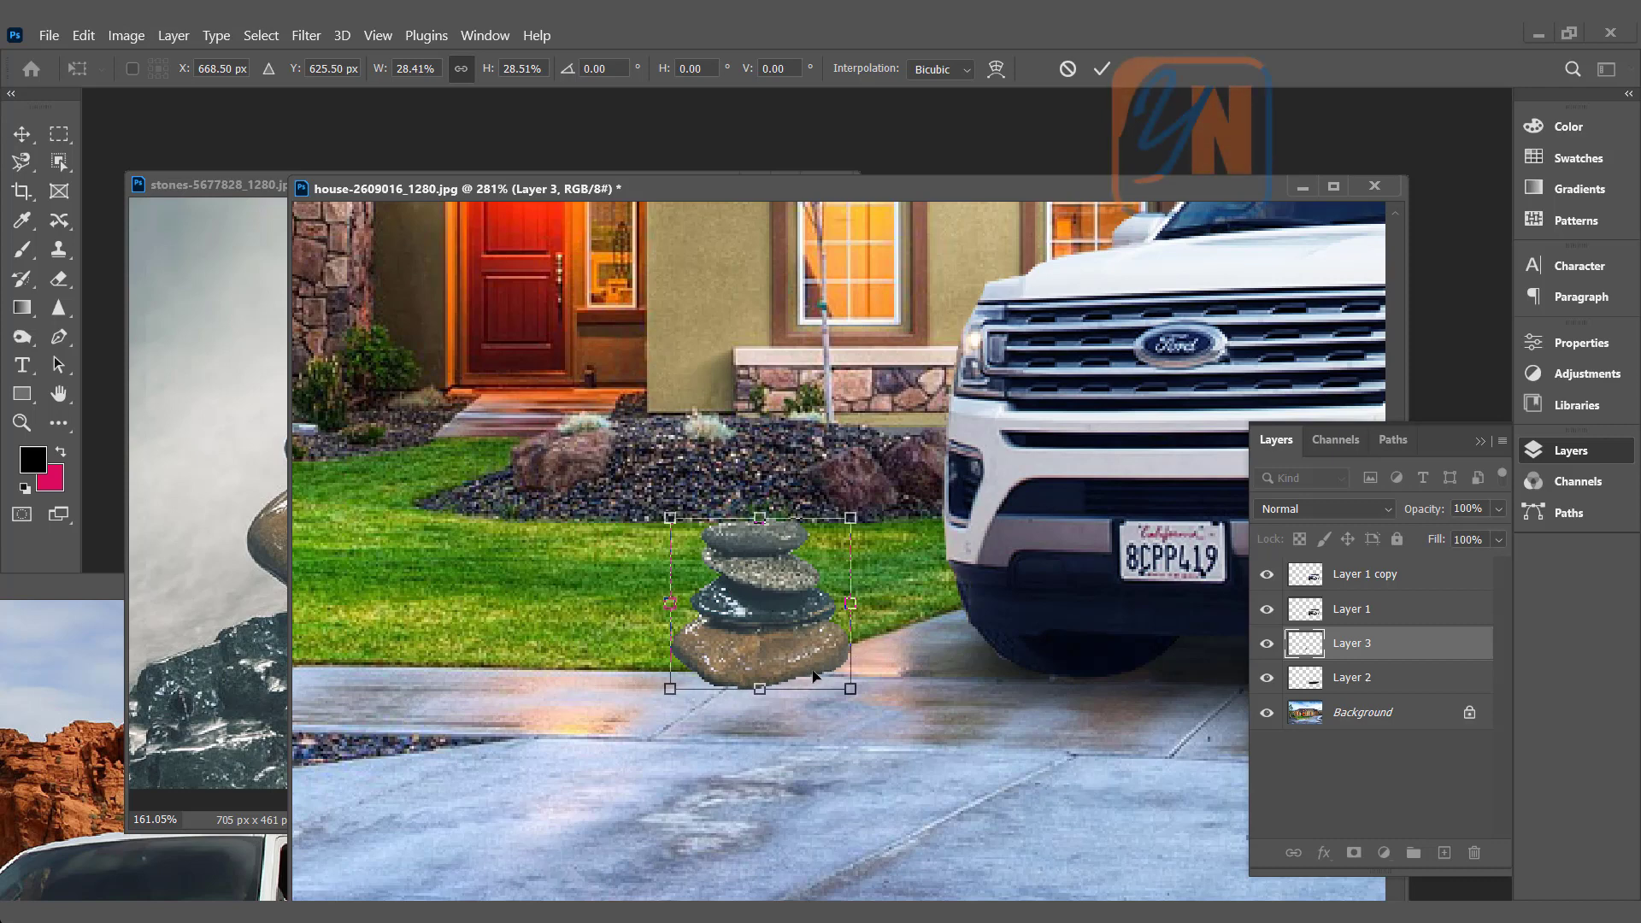
key(Return)
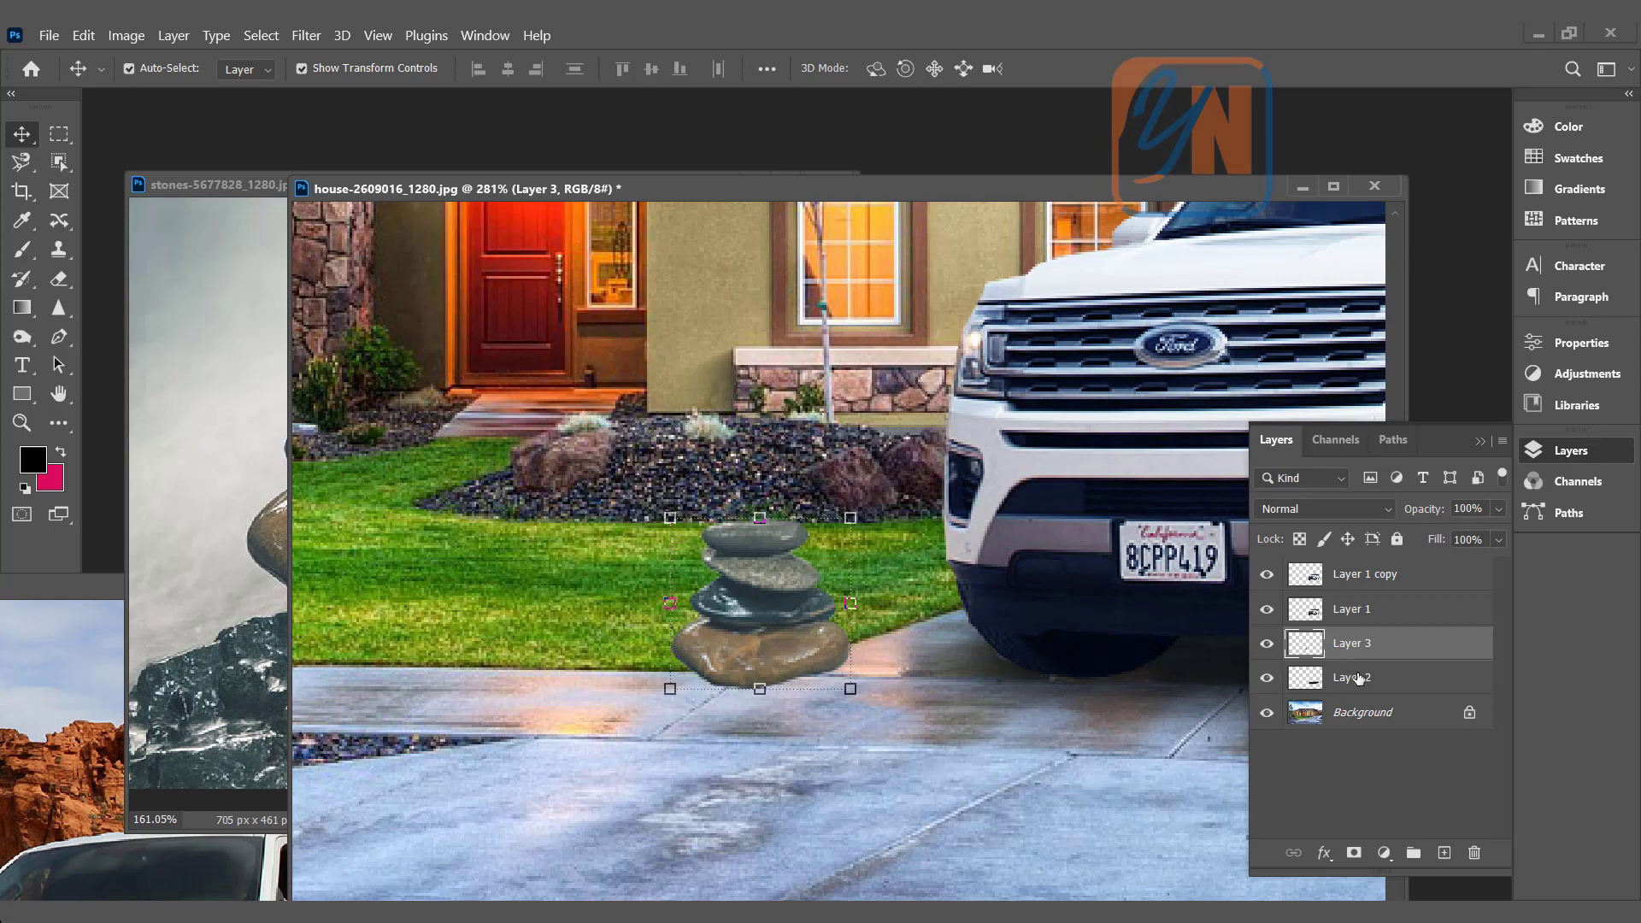
- Lower the stones layer's opacity to 42% and outline the part overlapping the pavement with the Polygonal Lasso along the lawn's edge
click(1499, 509)
drag(1441, 549, 1435, 551)
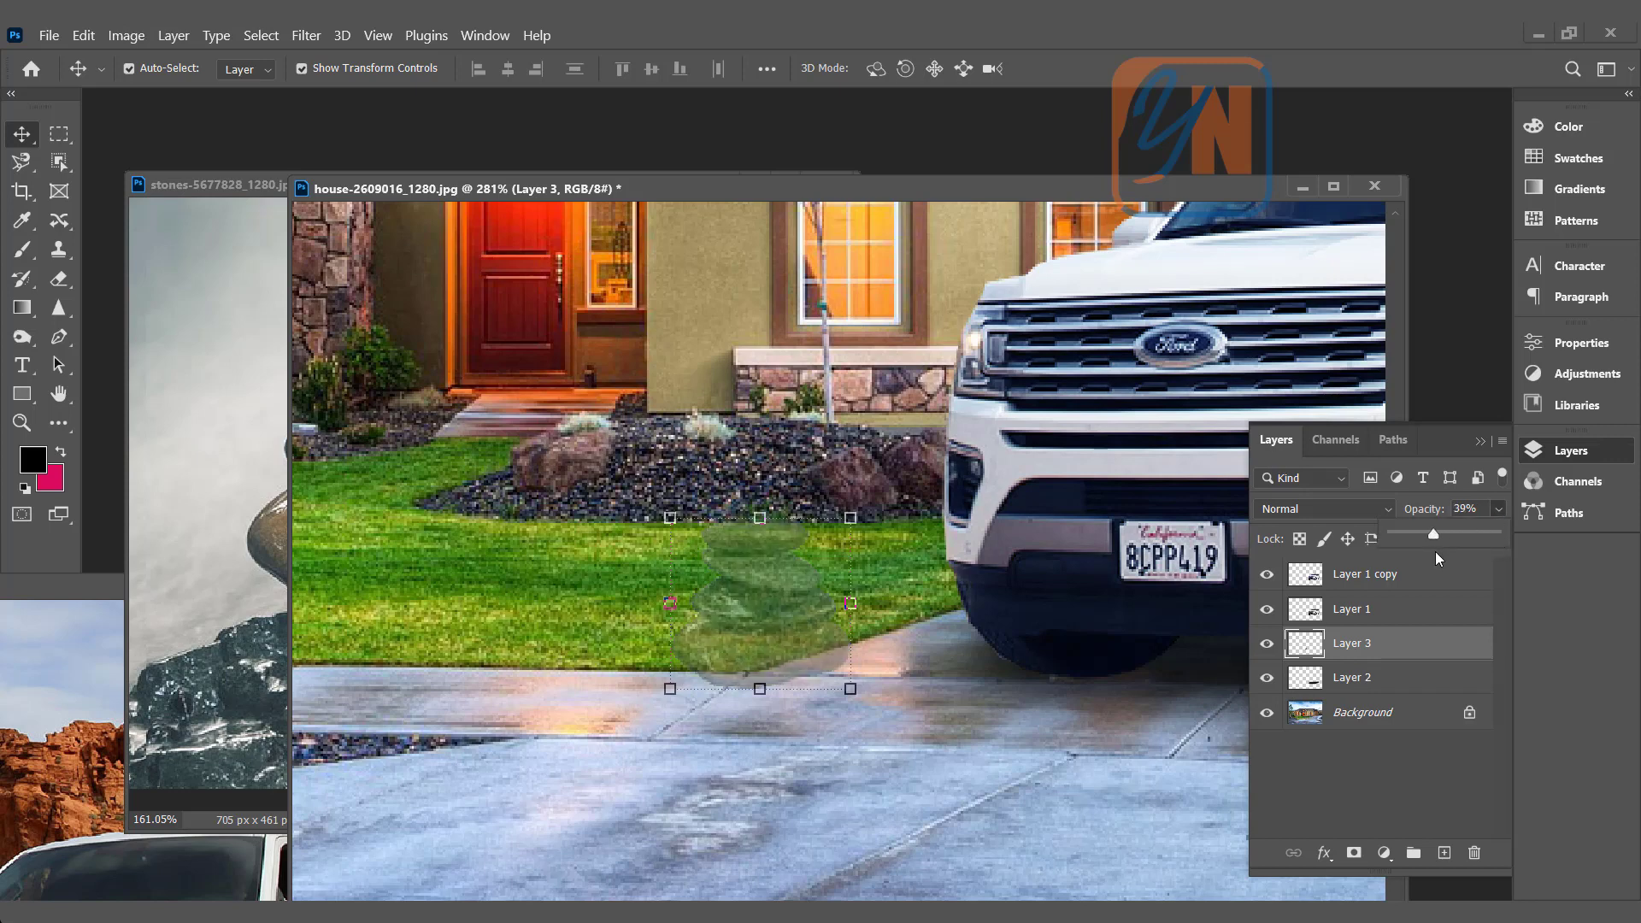
click(21, 168)
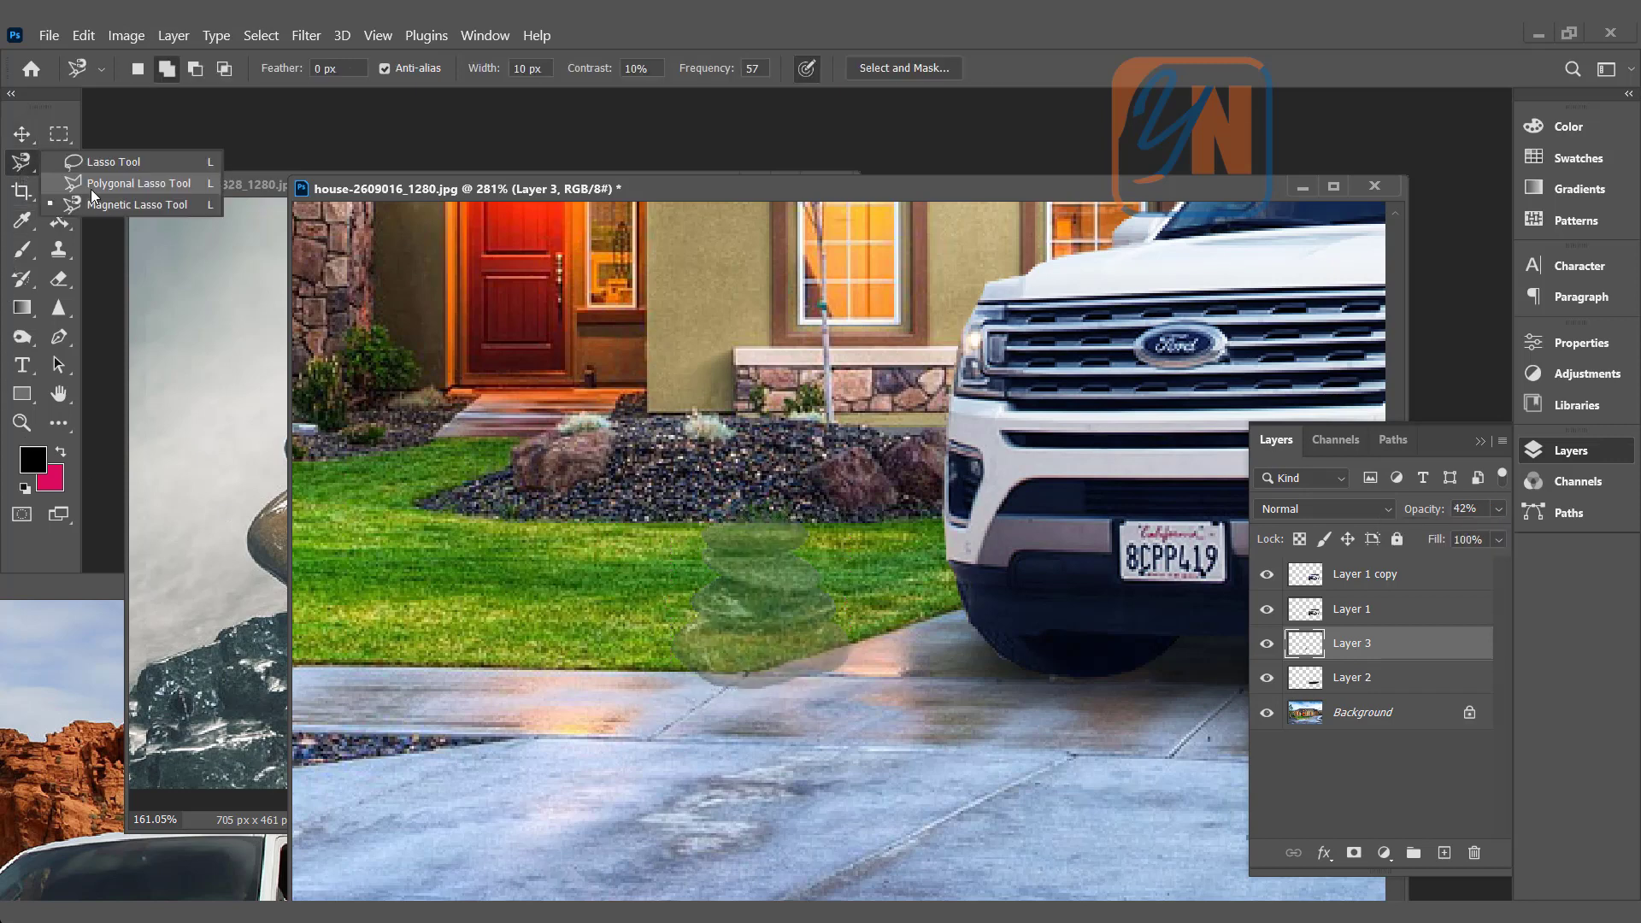
click(135, 185)
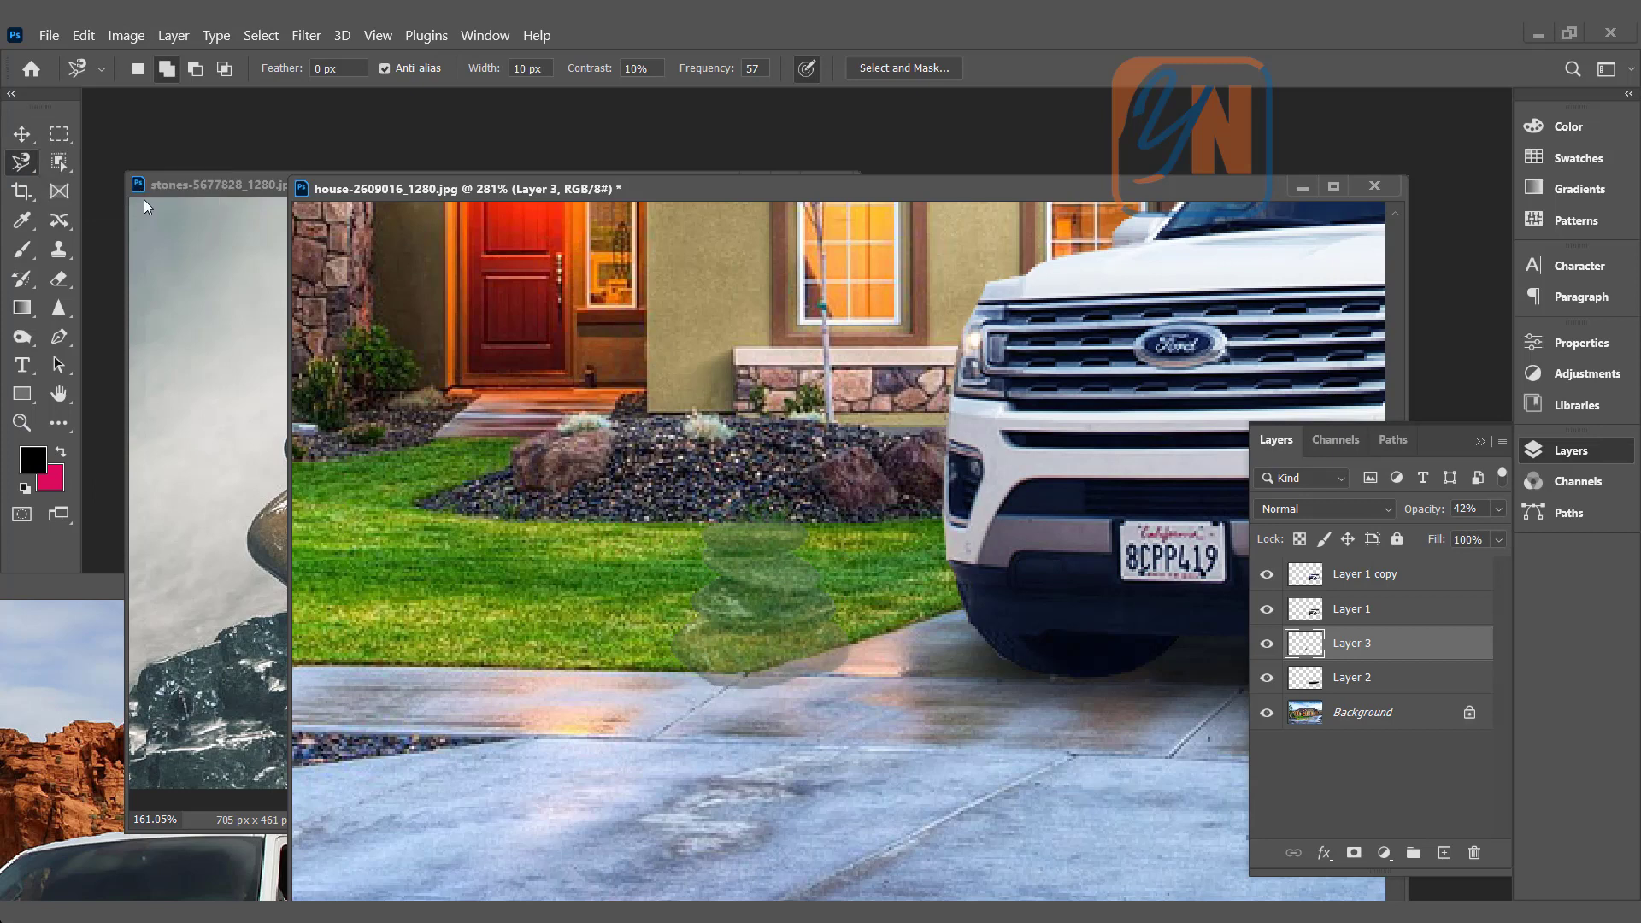
click(634, 672)
click(745, 673)
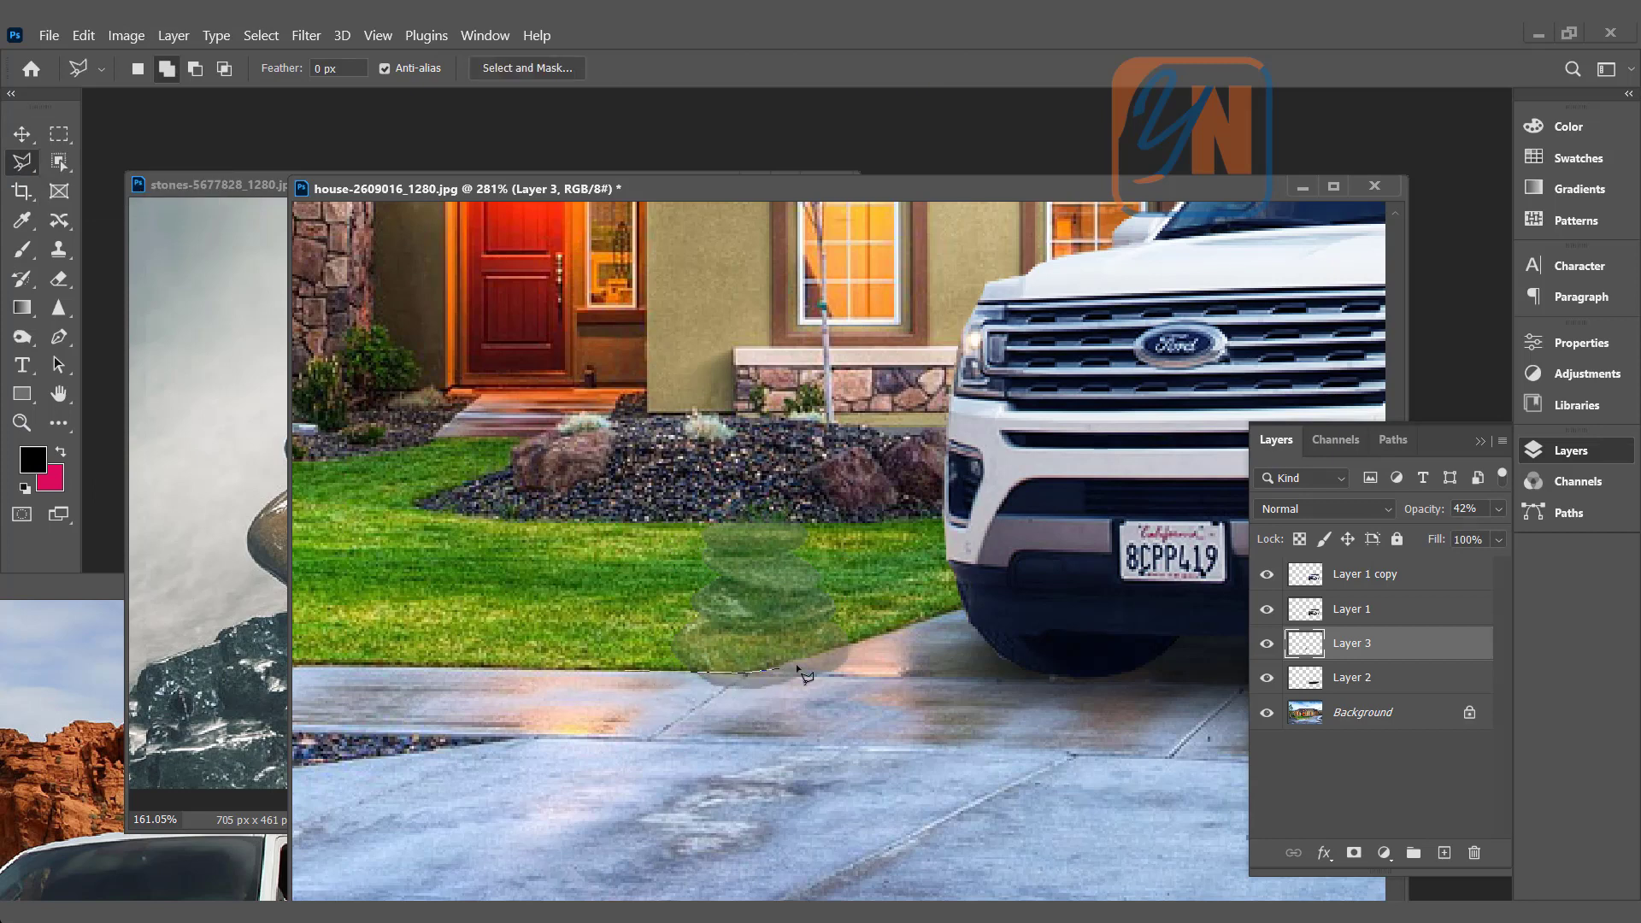
click(886, 635)
click(914, 722)
click(574, 769)
click(582, 702)
click(615, 673)
click(634, 671)
- Restore the stones layer's opacity to 100%, delete the selected part over the pavement and clear the selection
click(1498, 510)
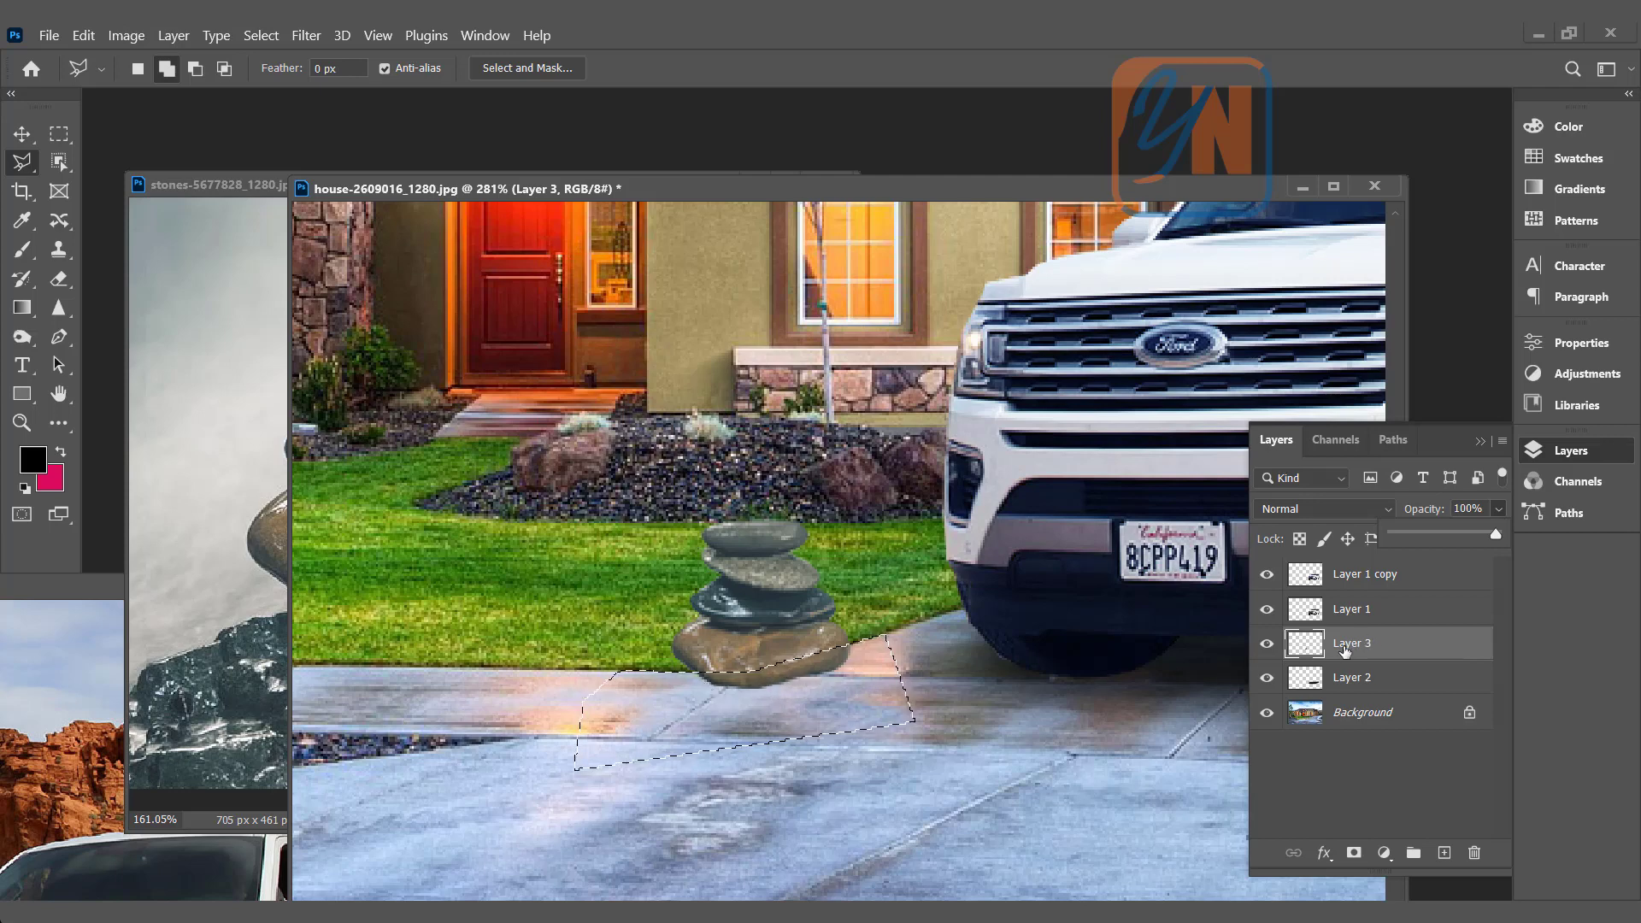
key(Delete)
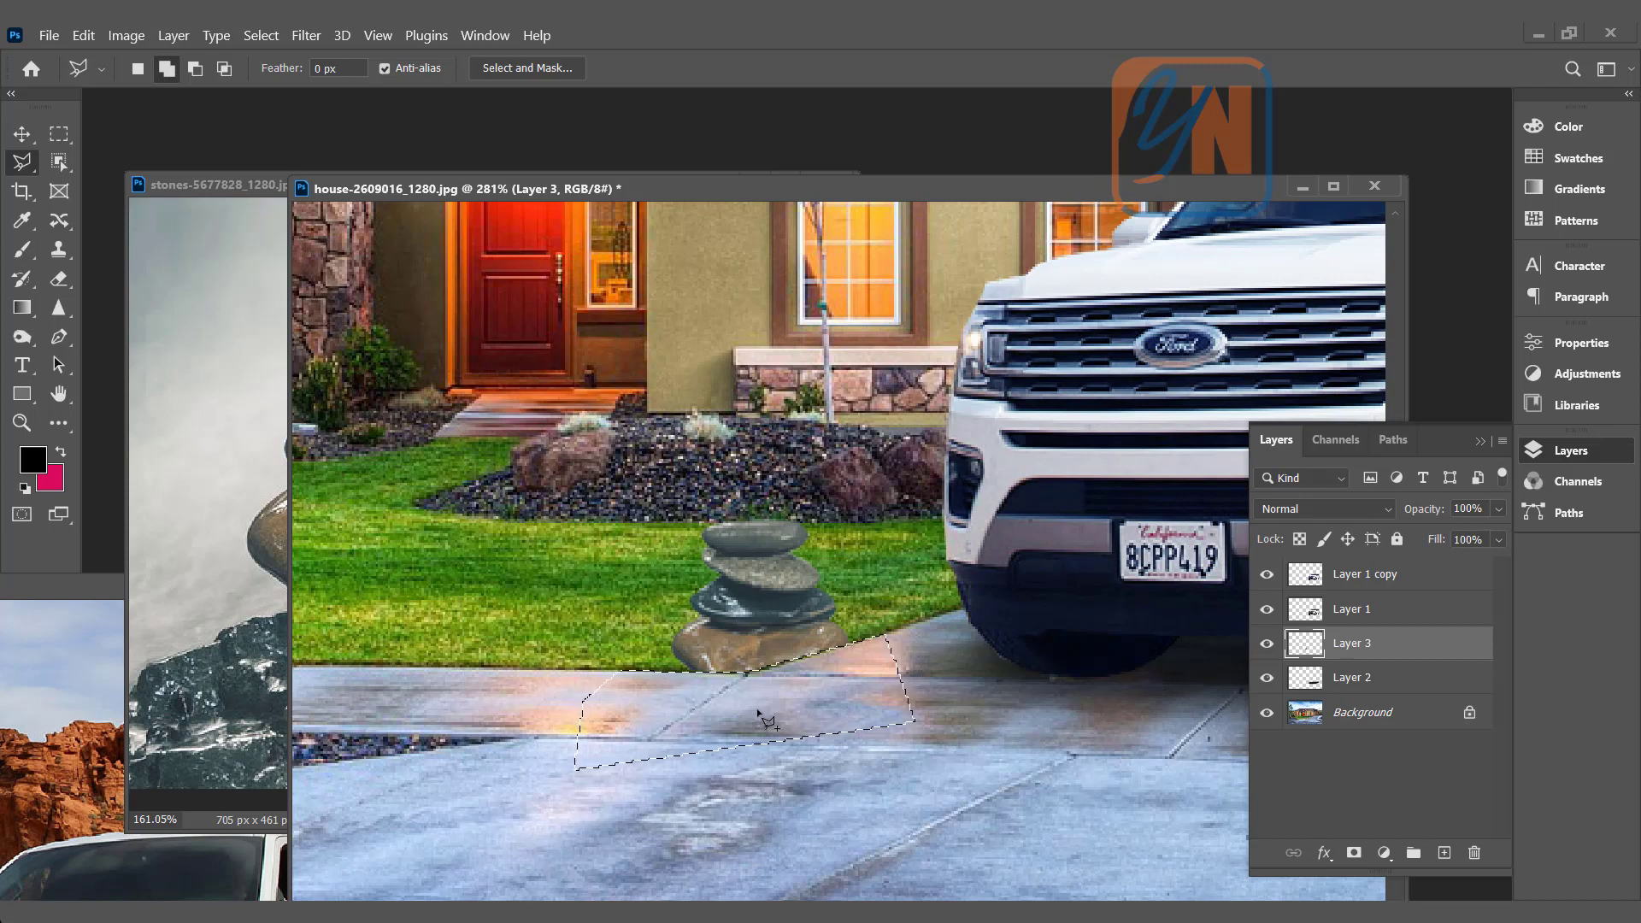
key(ctrl+d)
- Create a new layer directly beneath the stones layer and set the Brush tool's size to 20
scroll(758, 716, down, 1)
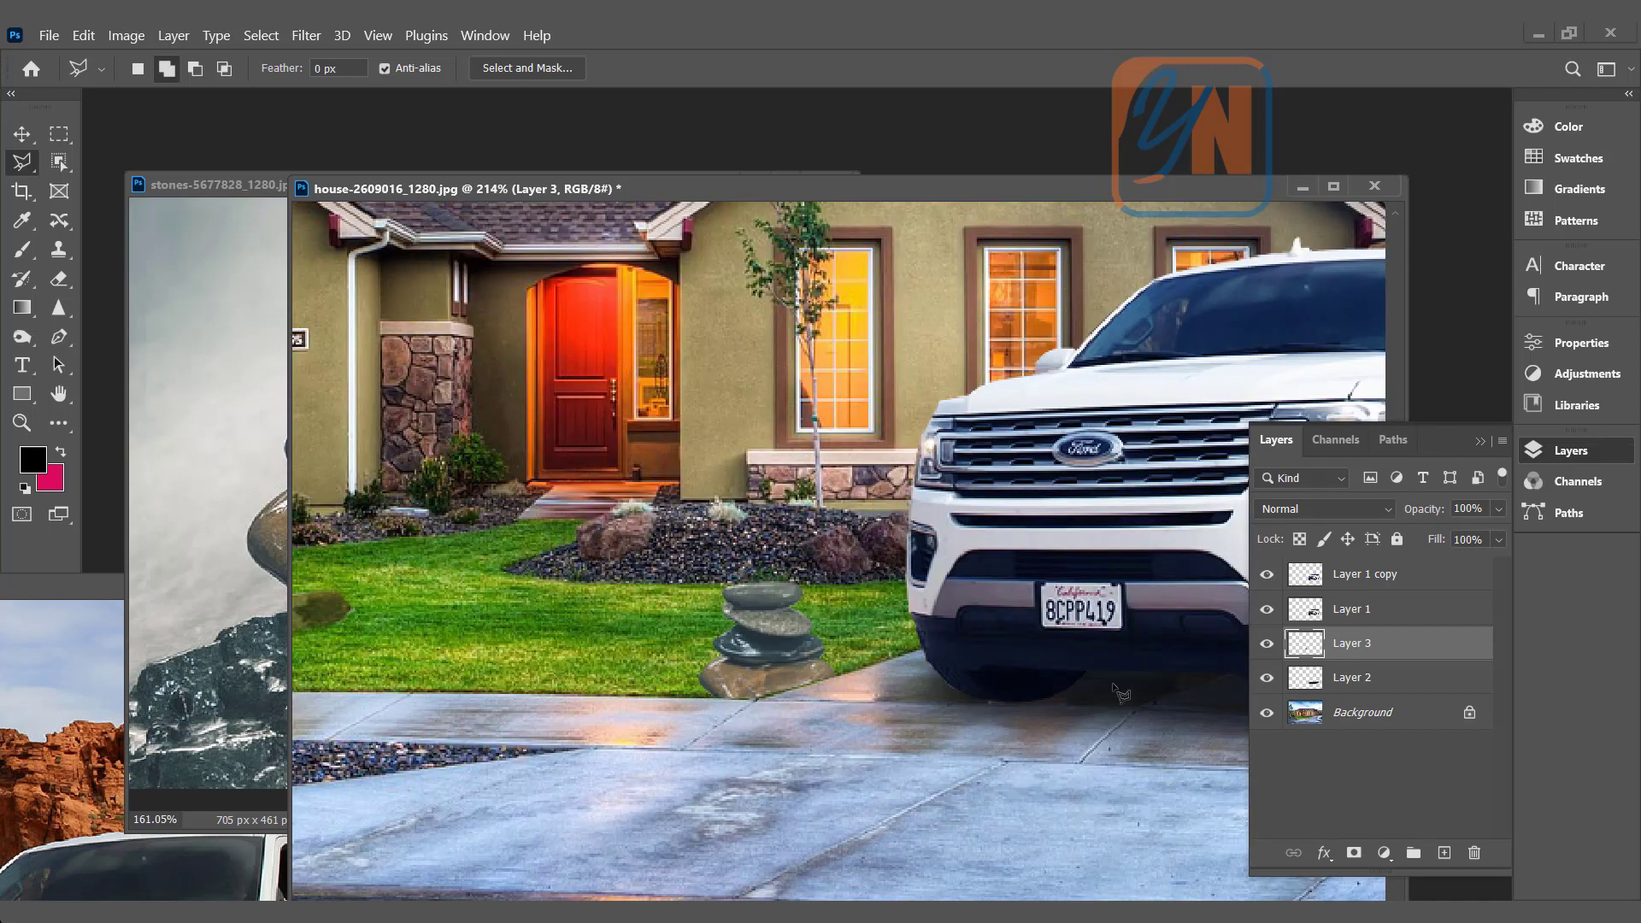
key(ctrl+shift+alt+n)
drag(1405, 647, 1395, 697)
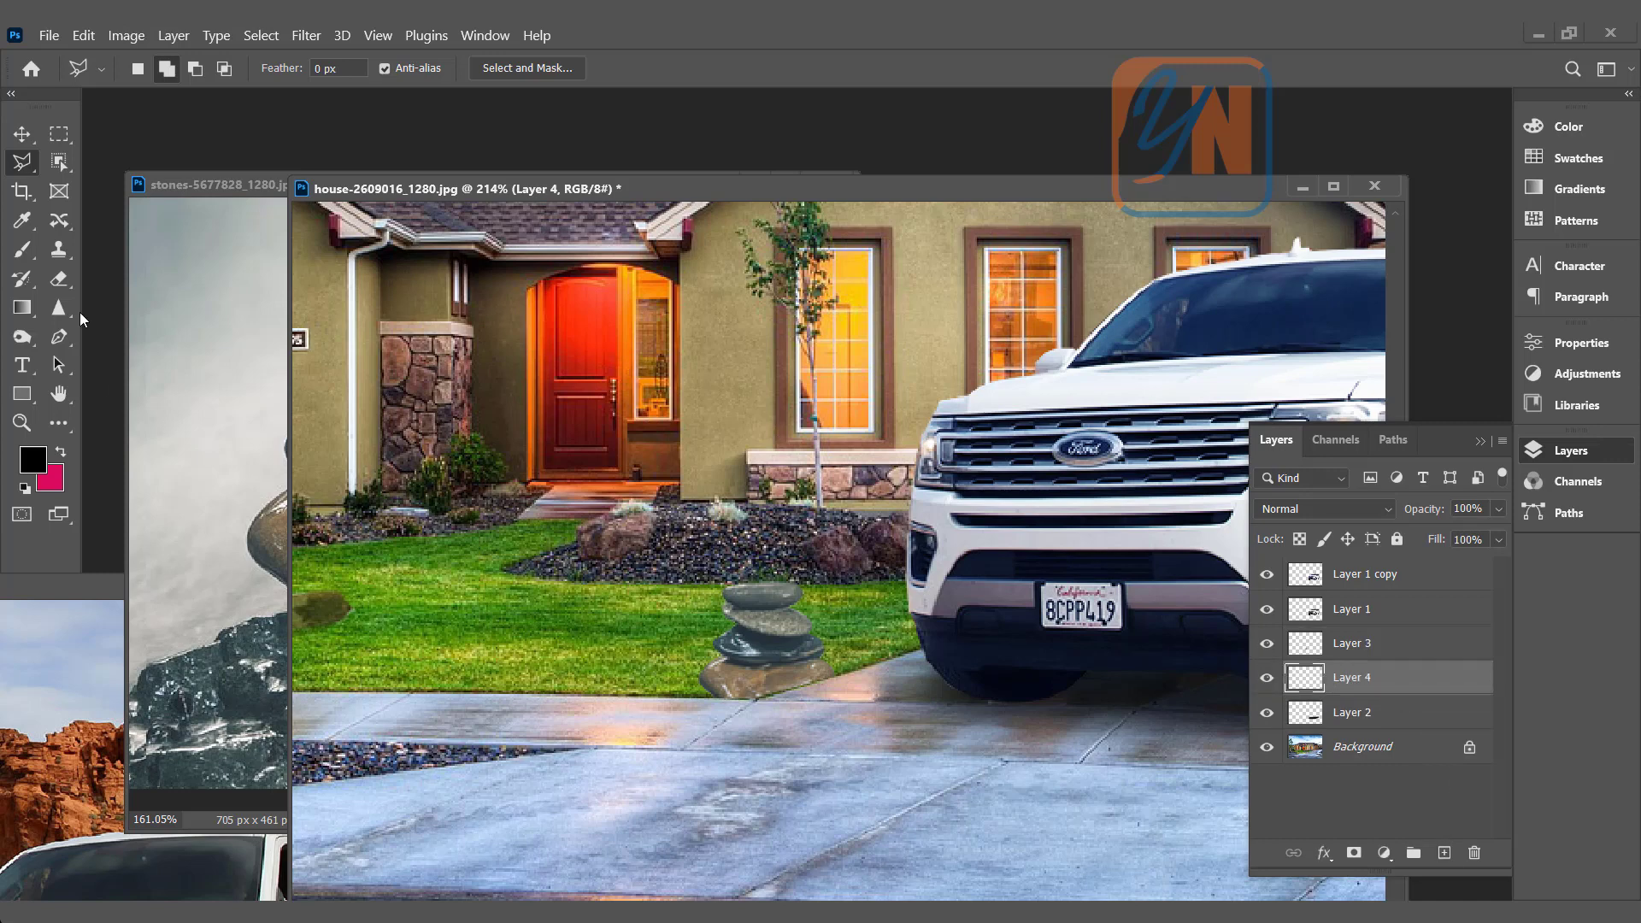
click(23, 257)
key(bracketleft)
key(bracketleft)
key(bracketleft)
key(bracketleft)
key(bracketleft)
key(bracketleft)
key(bracketleft)
key(bracketleft)
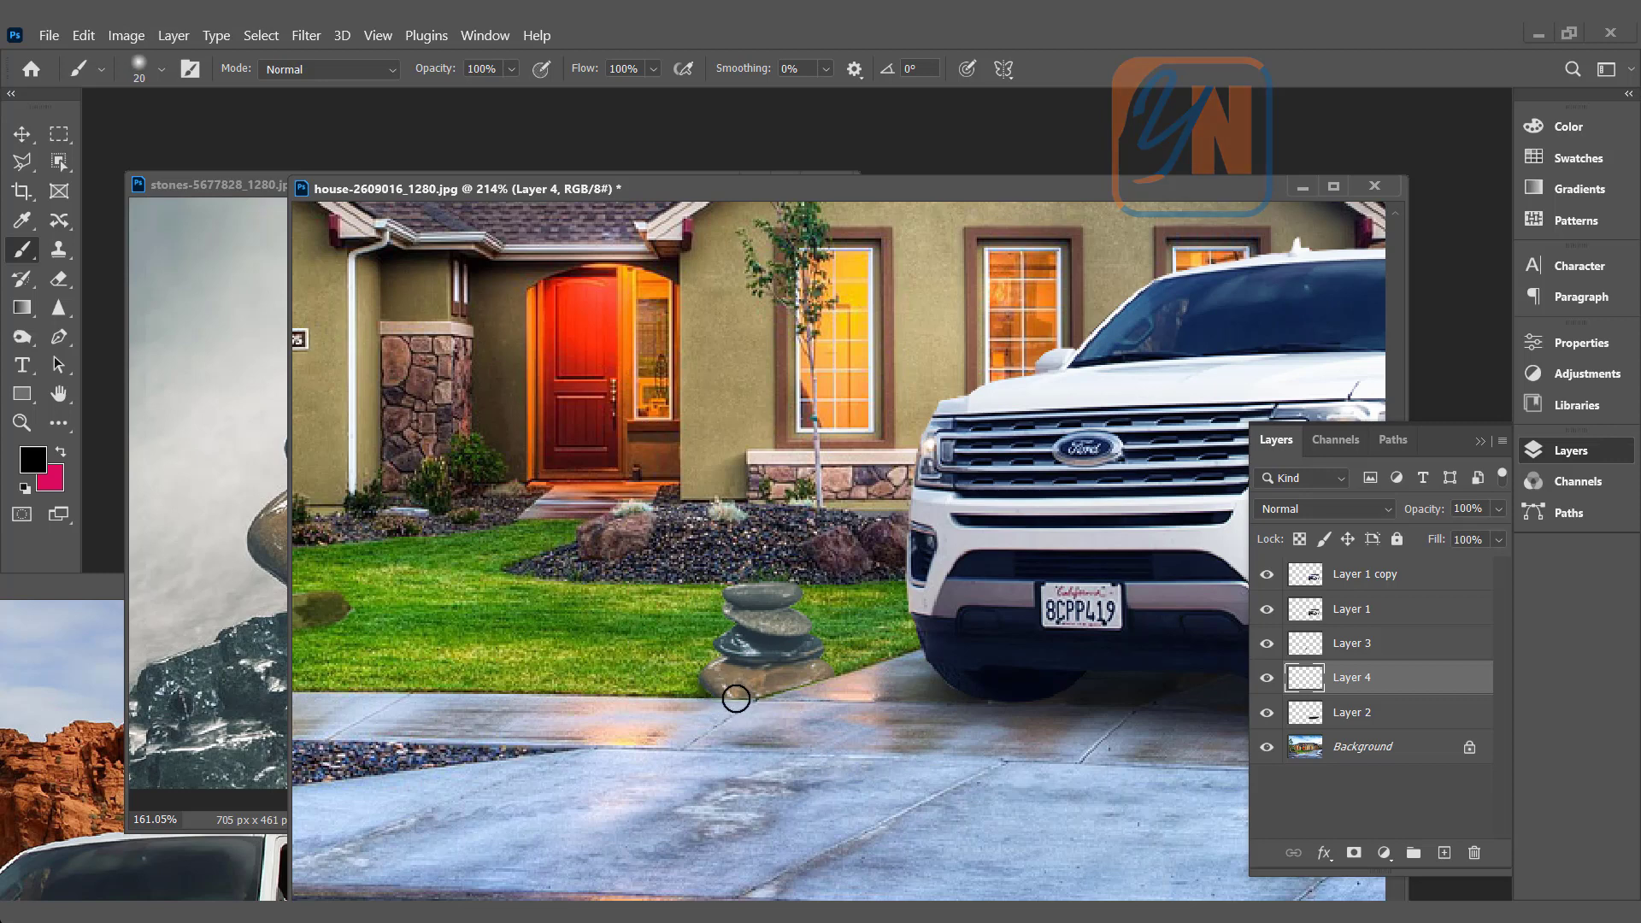
- Draw a loose Lasso selection around the brown rock on the lawn, including a margin of grass
scroll(740, 699, down, 5)
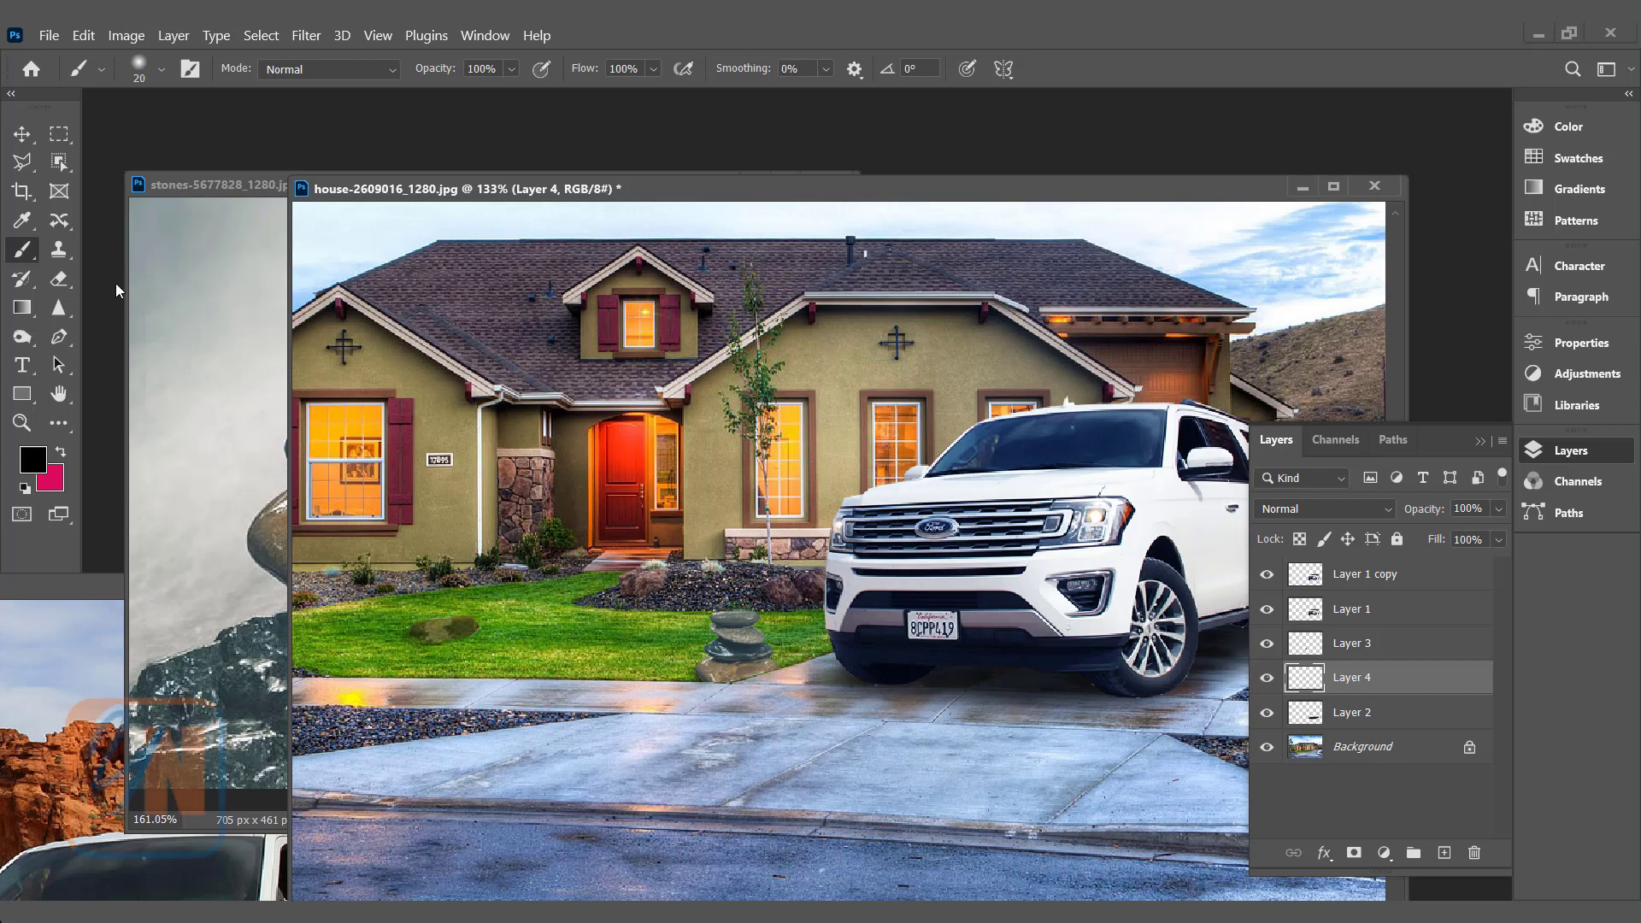
click(25, 162)
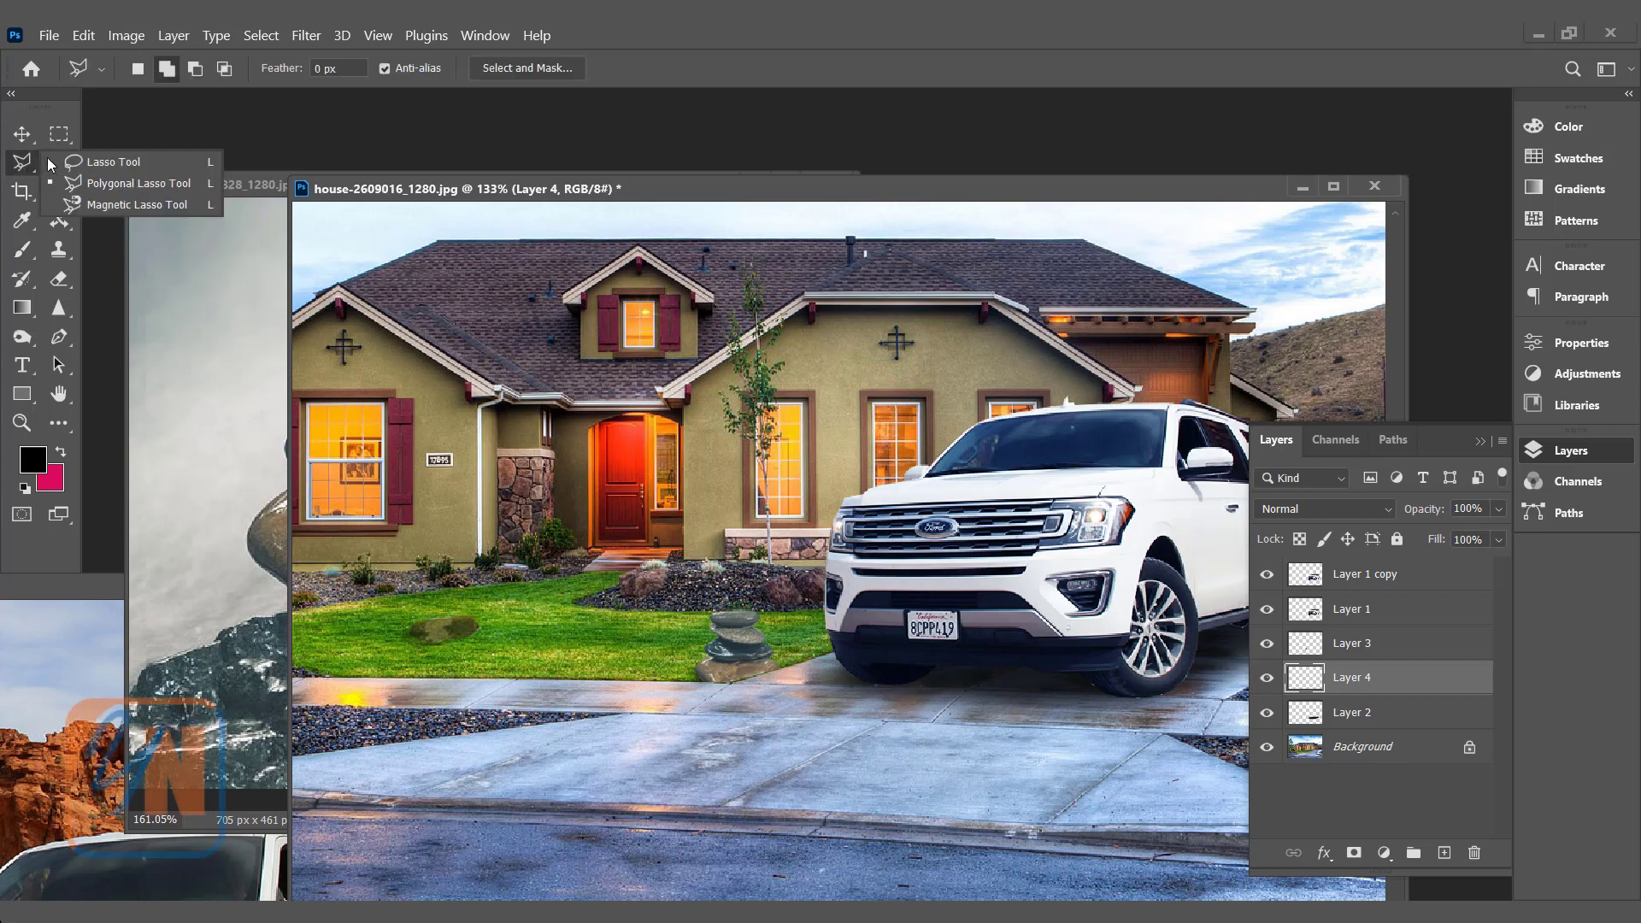
click(106, 161)
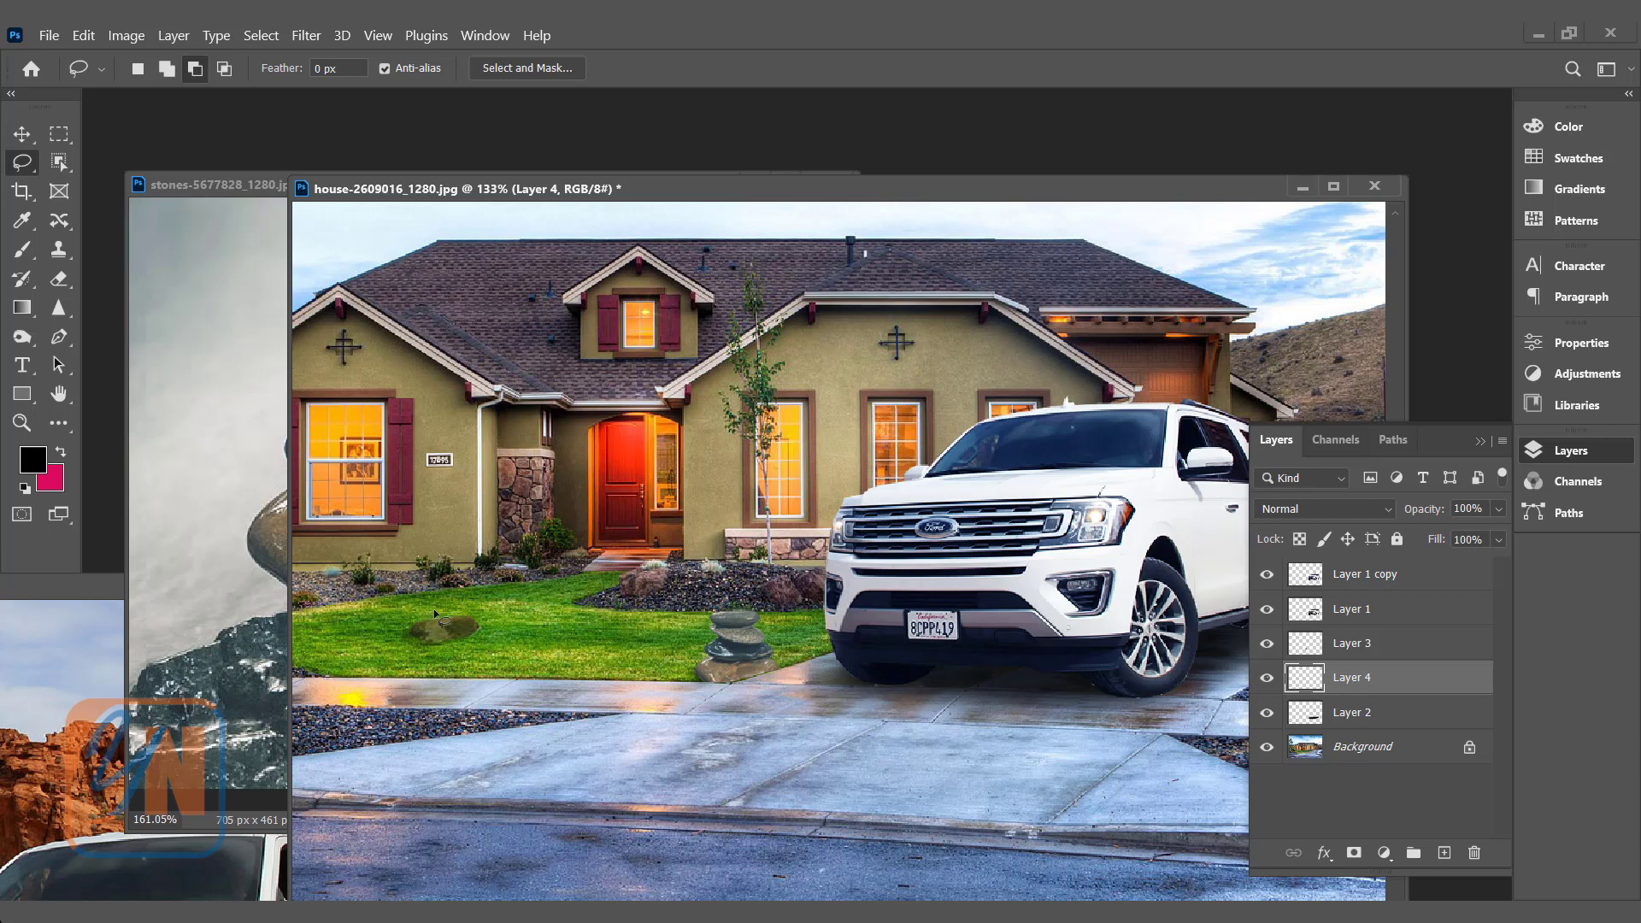
mouse_move(453, 655)
mouse_down()
mouse_move(406, 660)
mouse_move(400, 629)
mouse_move(425, 615)
mouse_up()
scroll(427, 616, up, 3)
drag(542, 570, 570, 573)
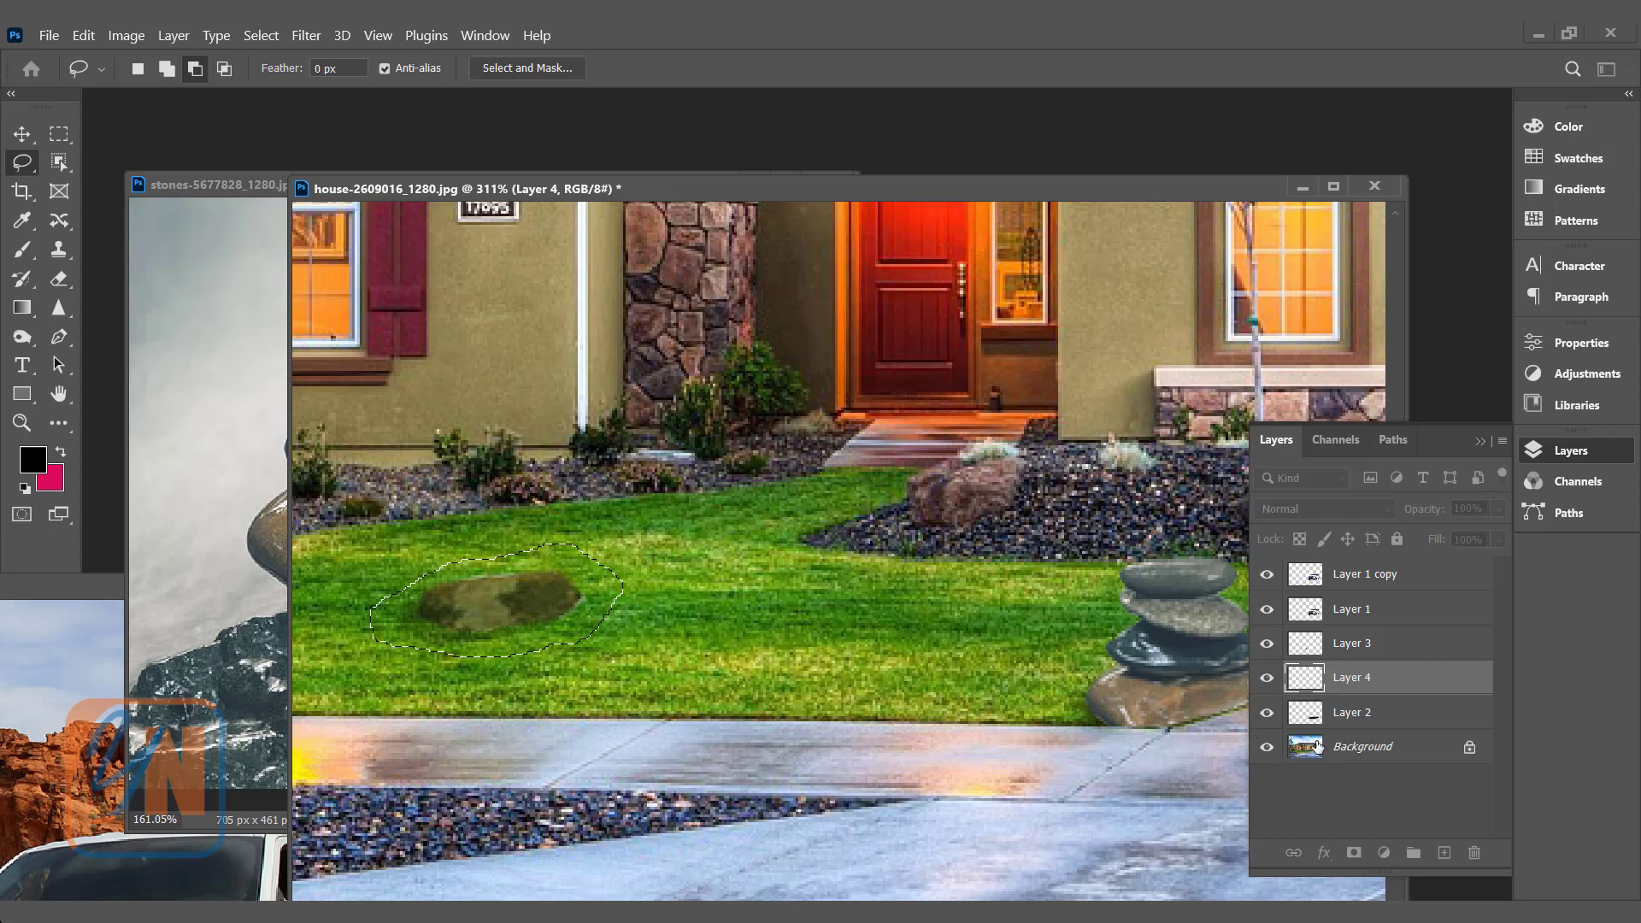
- Replace the selected rock on the Background layer using a Content-Aware fill with Color Adaptation, Normal mode and 100% opacity
click(1363, 748)
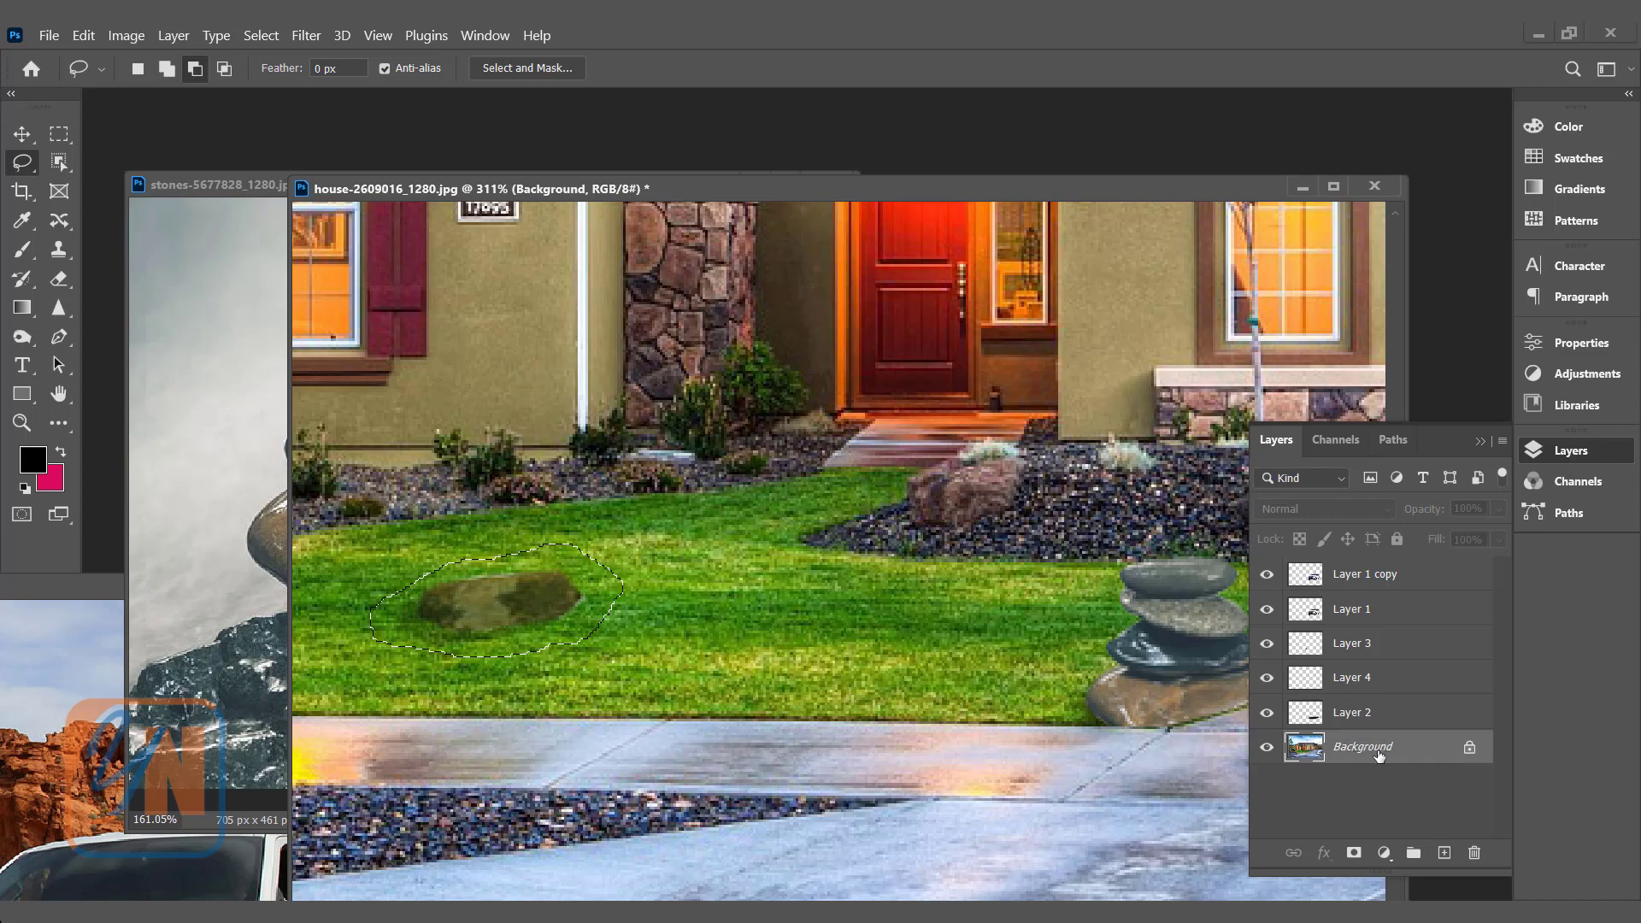
key(shift)
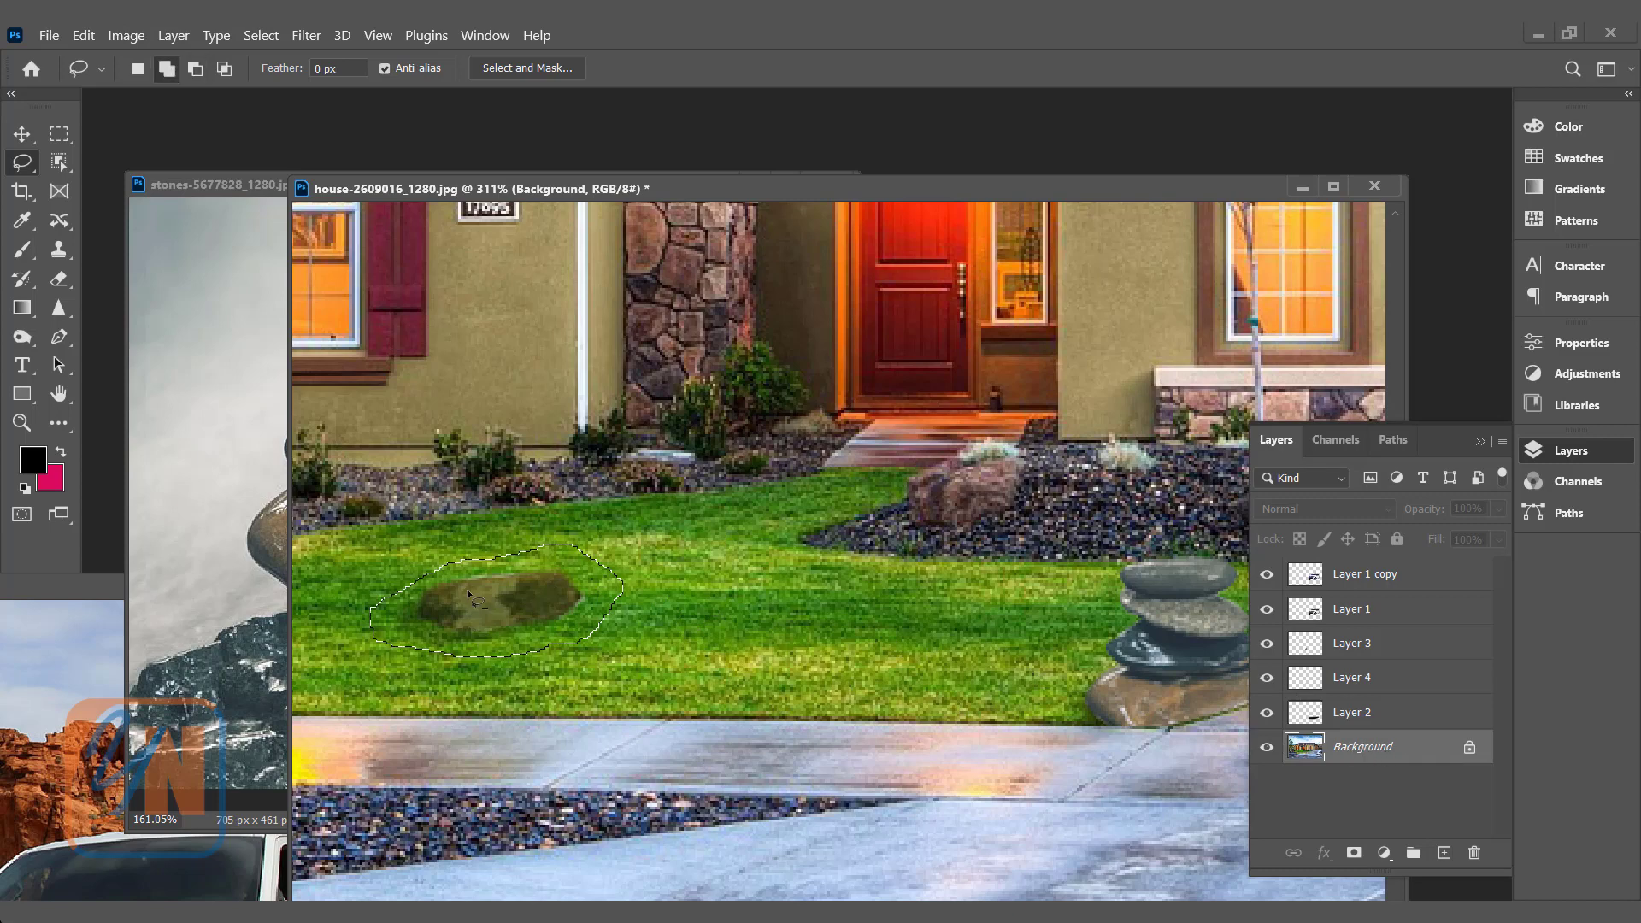
key(shift+BackSpace)
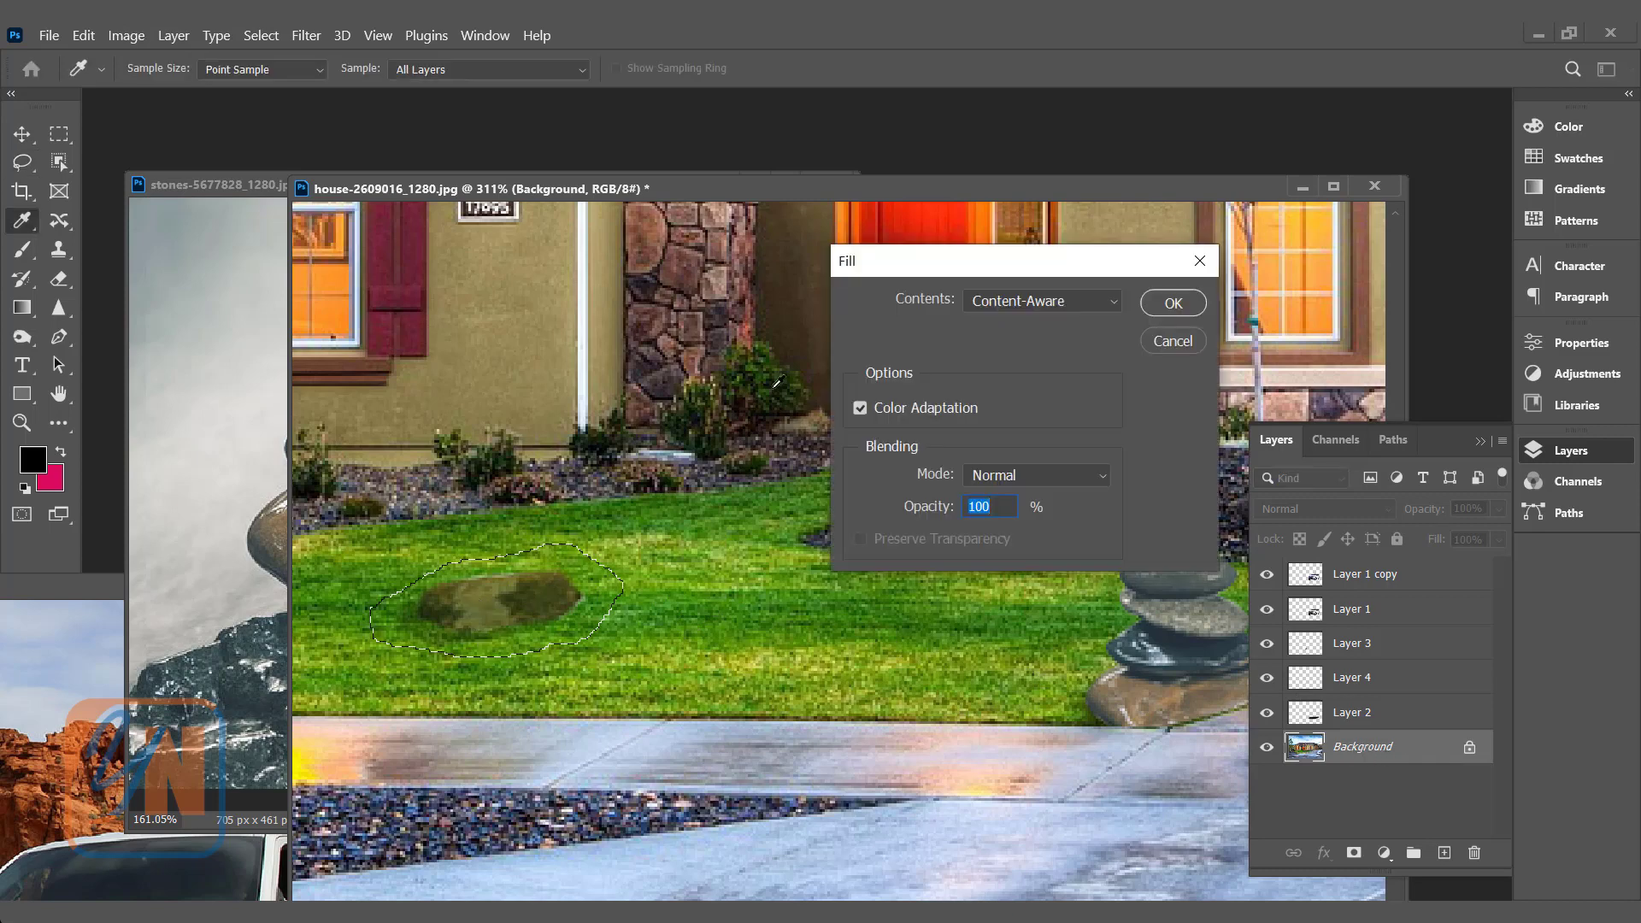
drag(992, 254, 855, 268)
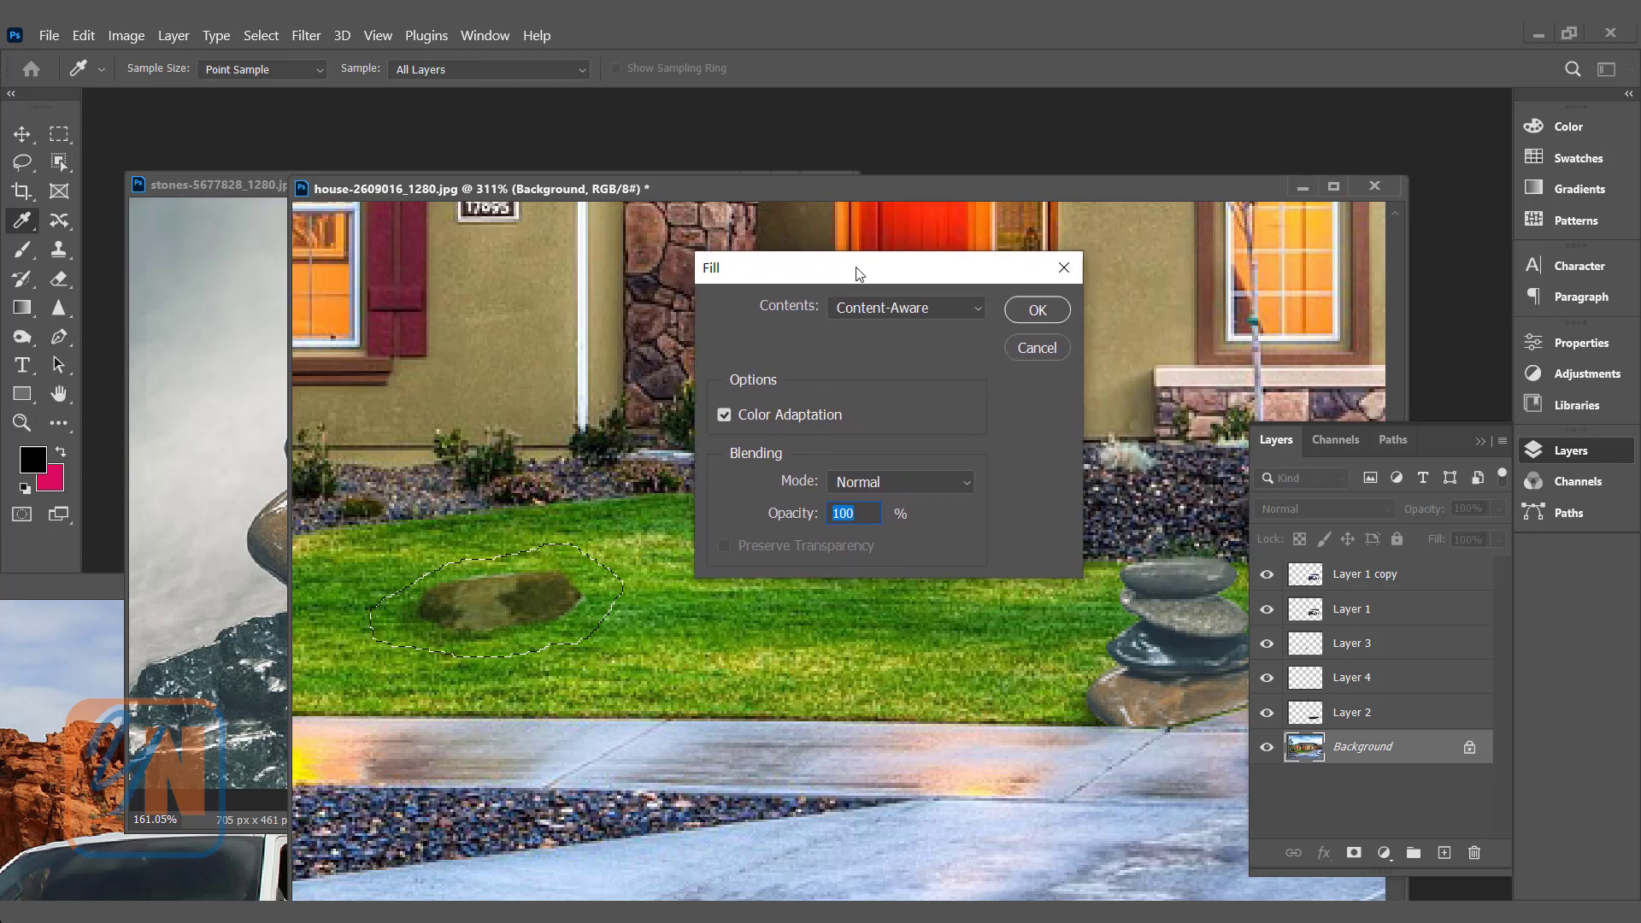
click(945, 308)
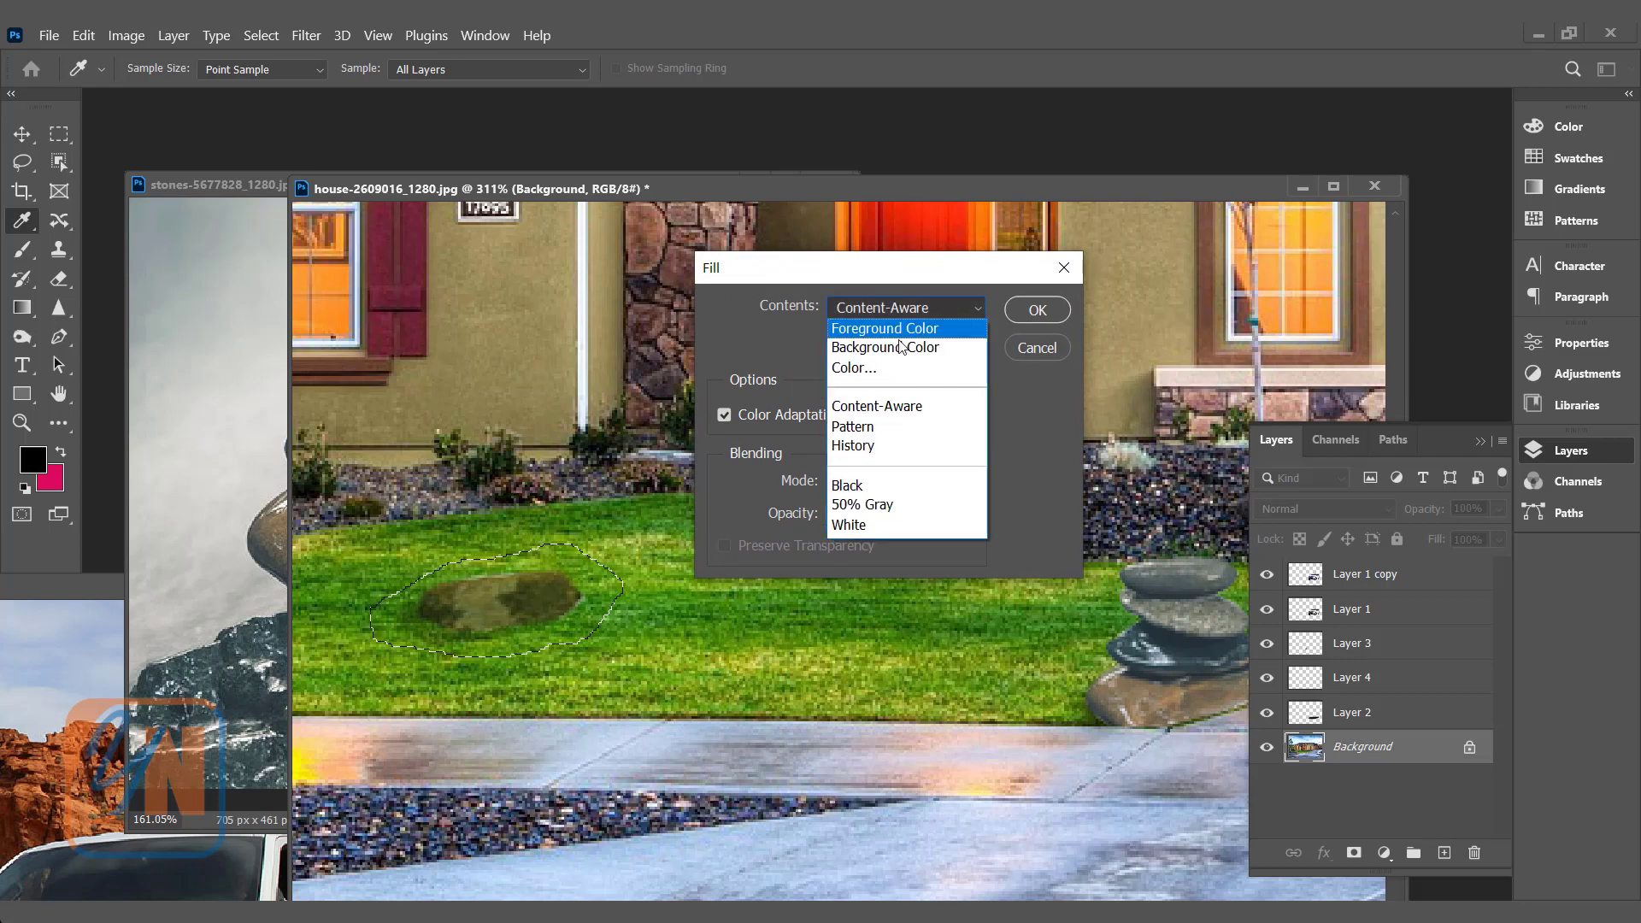
click(894, 407)
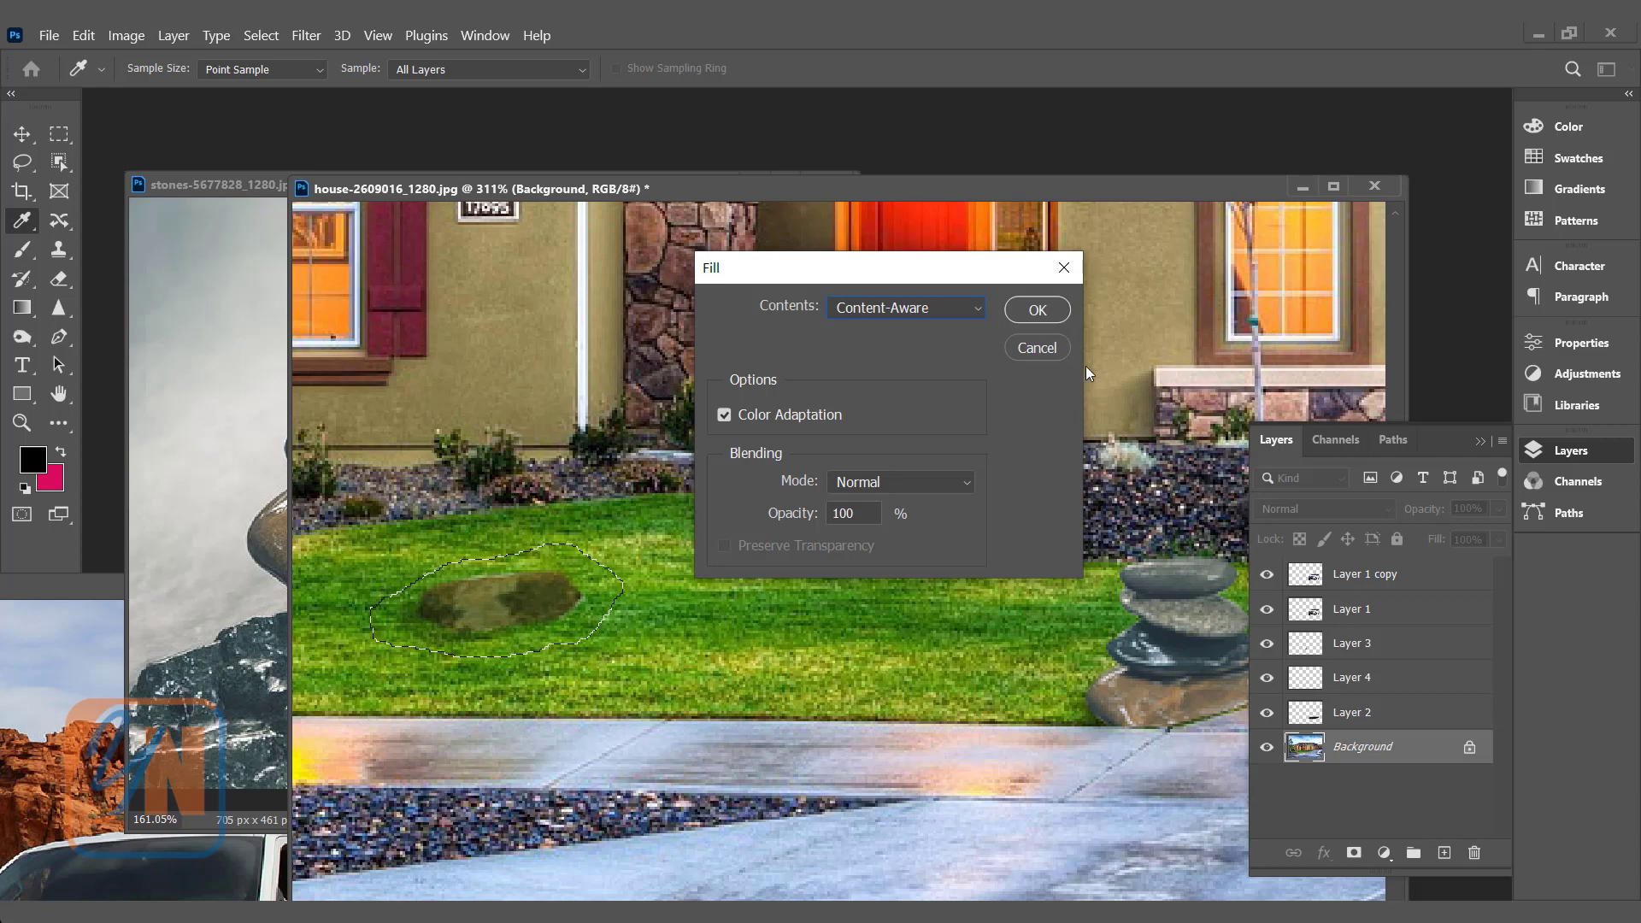
click(1036, 309)
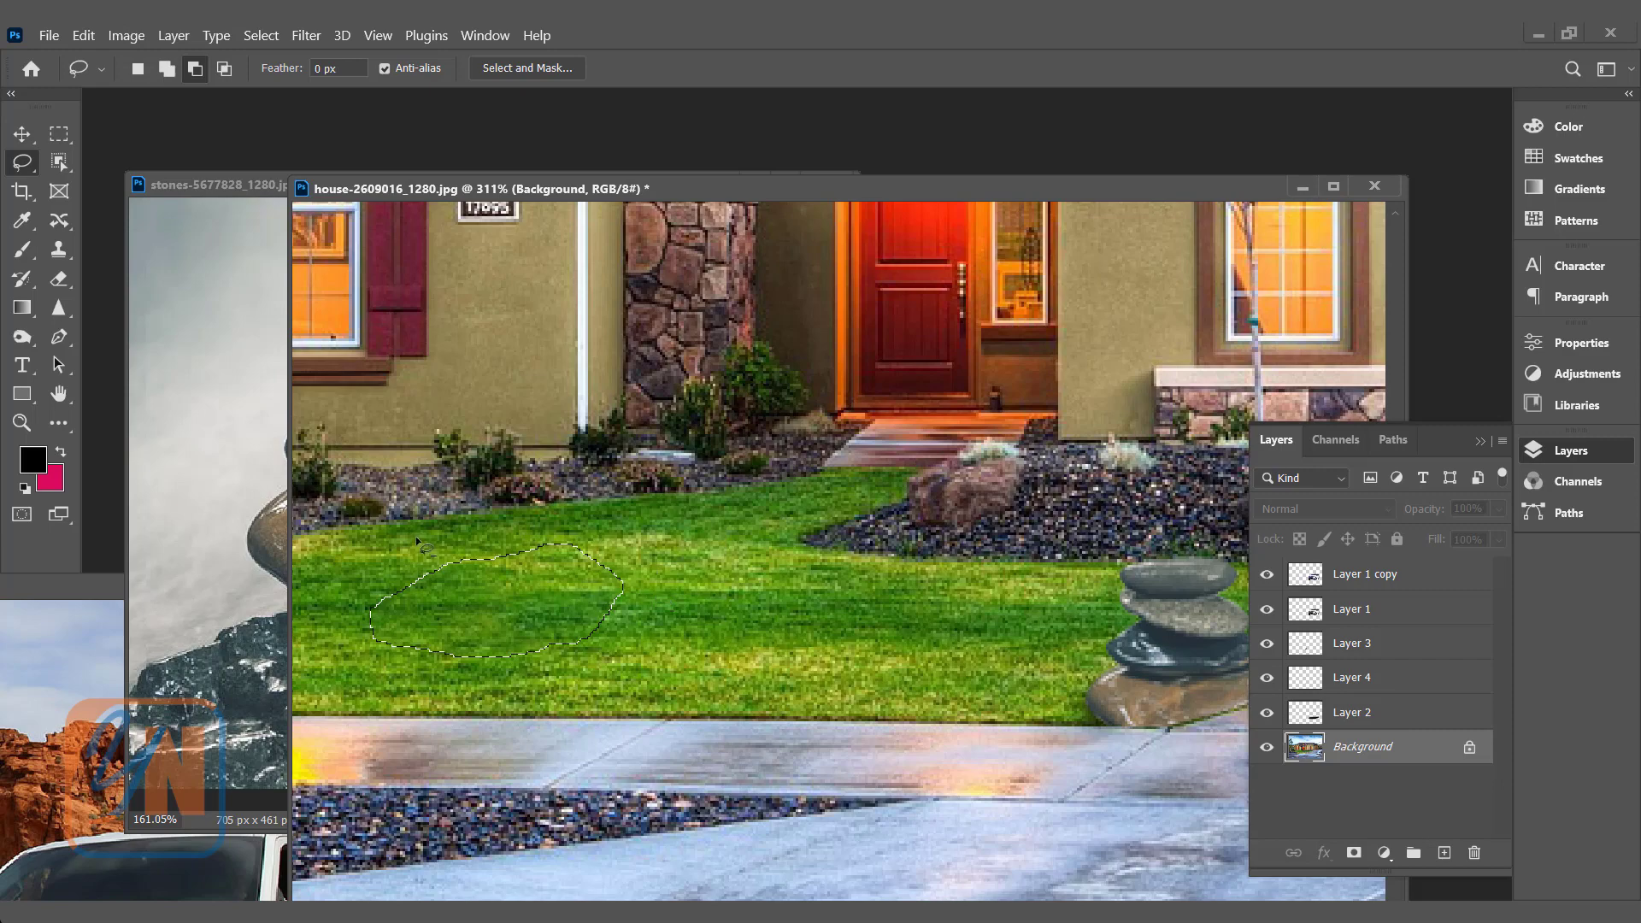
- Clear the selection on the lawn and collapse the layer list to show the whole composite
scroll(546, 592, down, 2)
scroll(546, 591, down, 4)
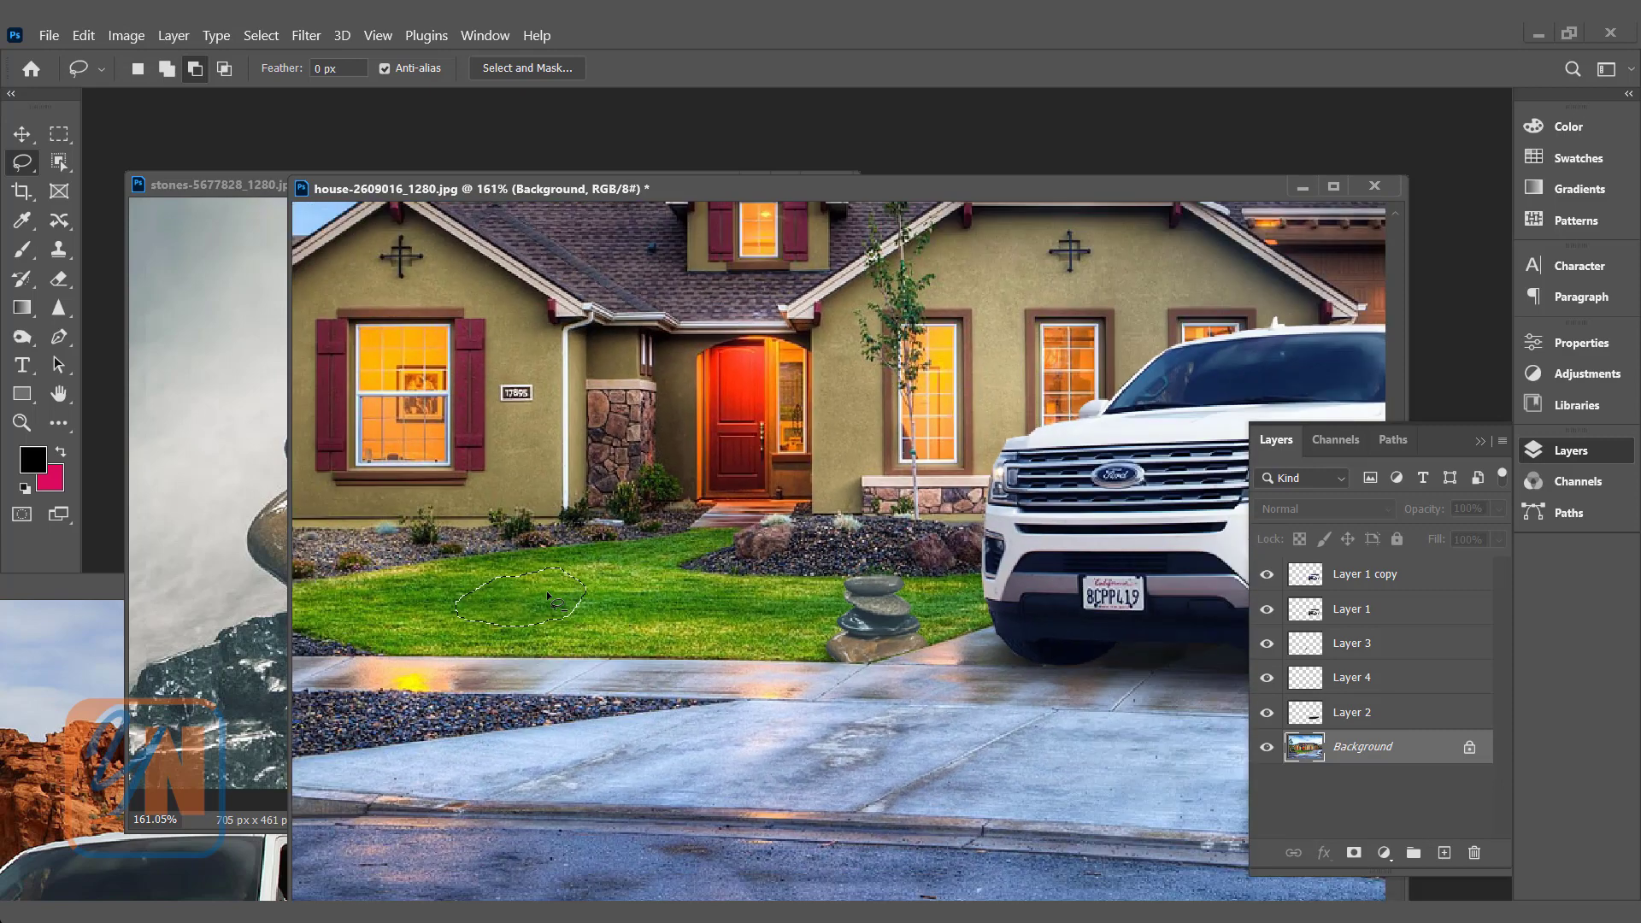
key(ctrl+d)
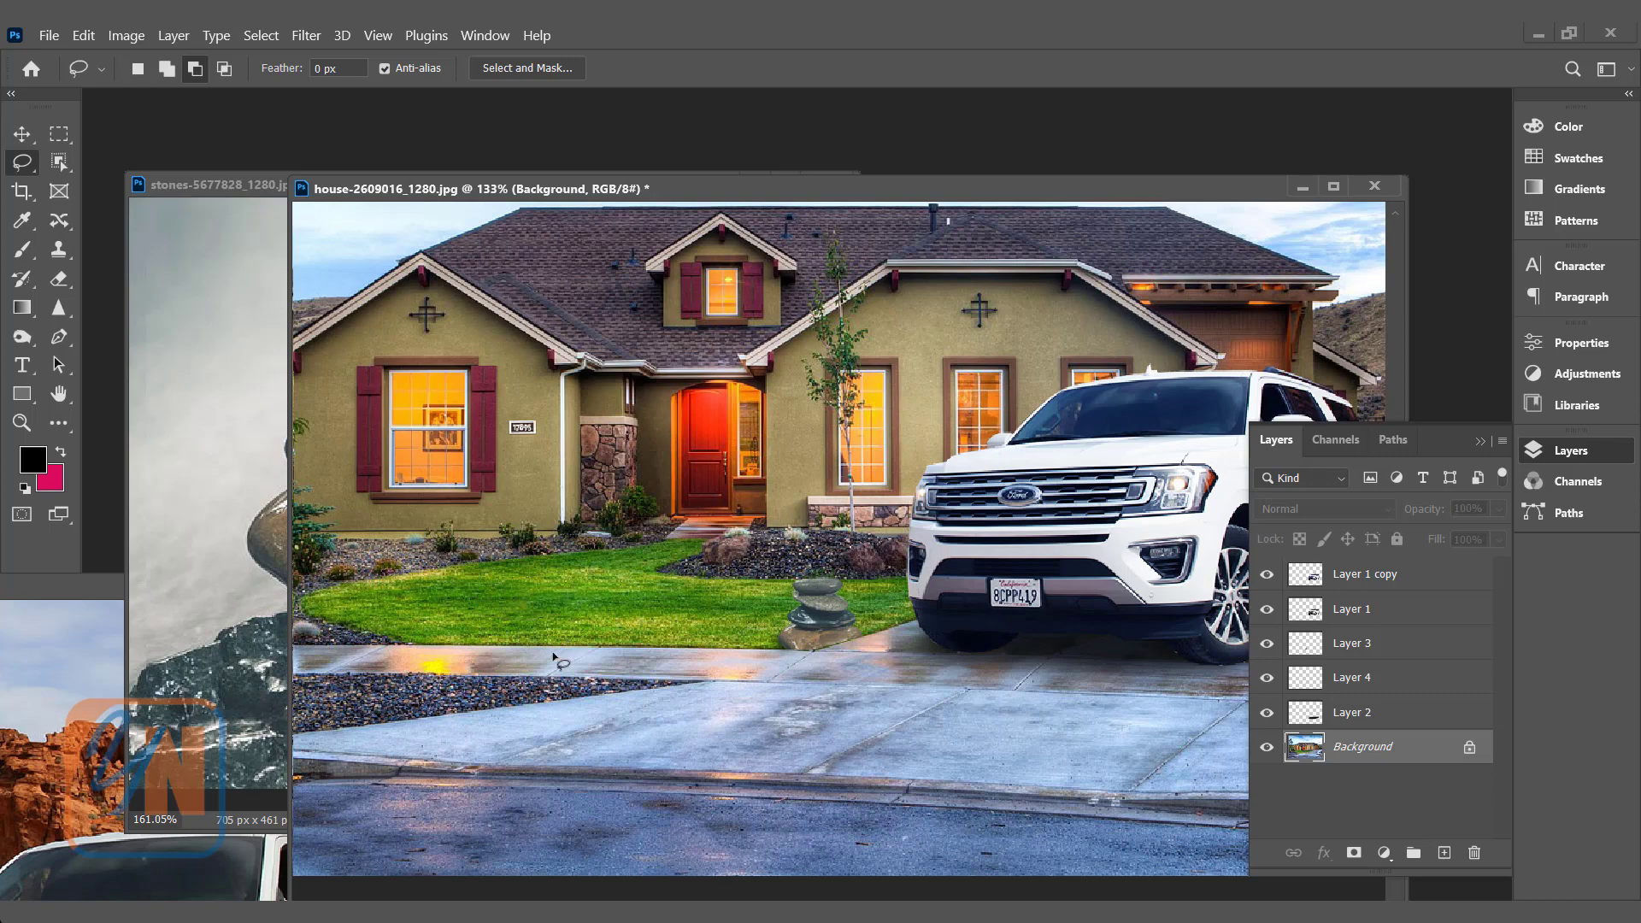
click(1480, 441)
scroll(975, 500, down, 2)
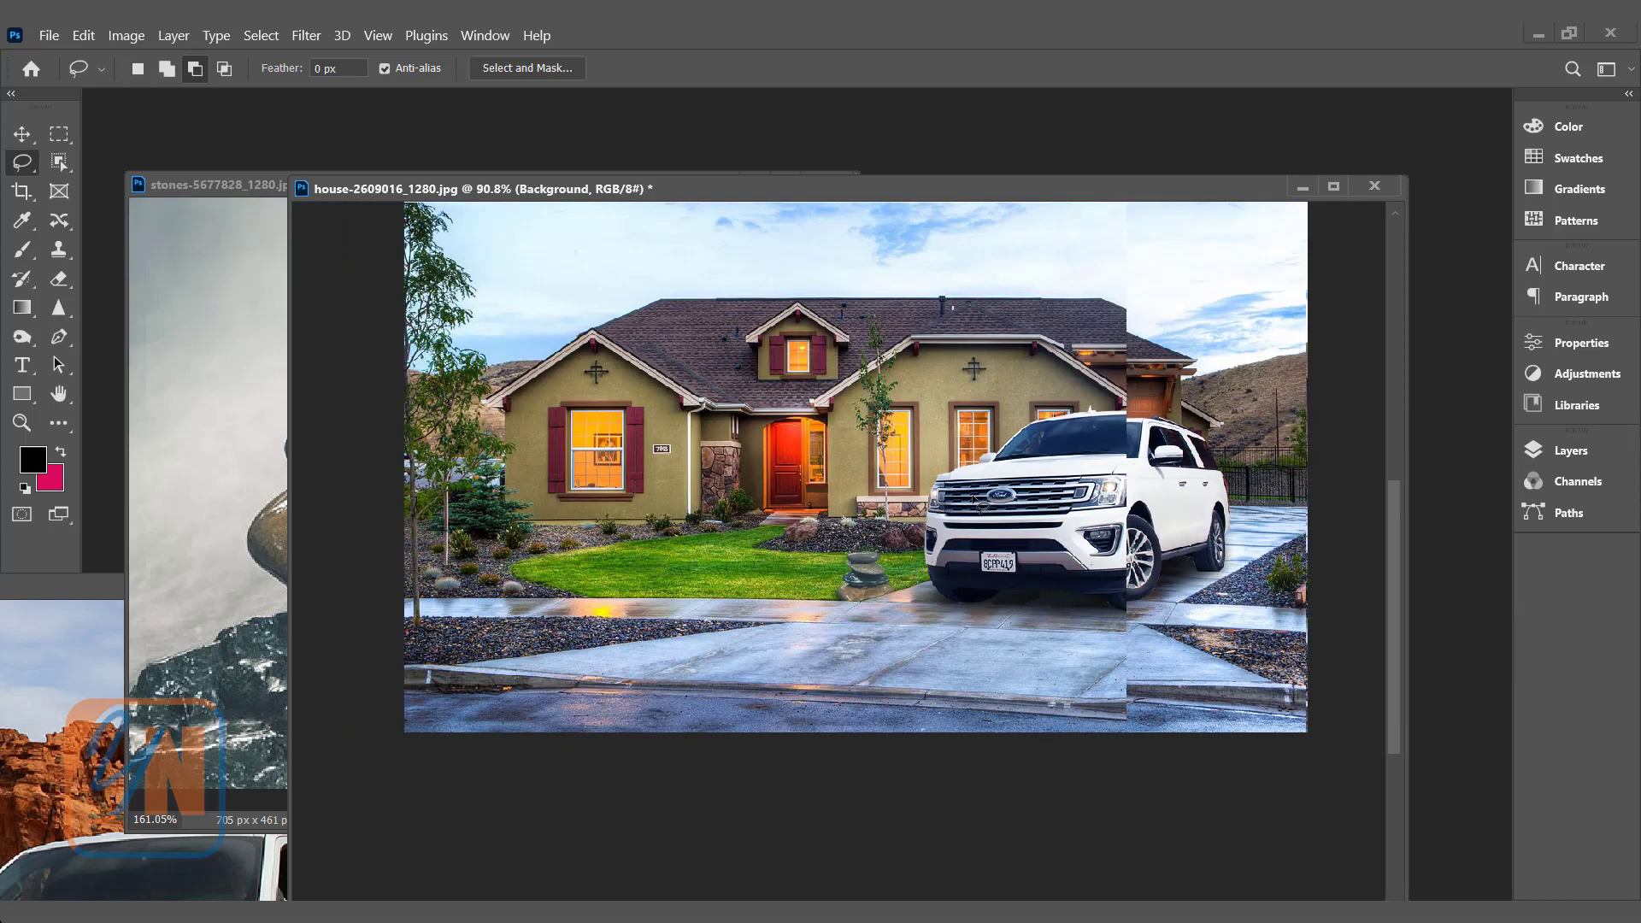